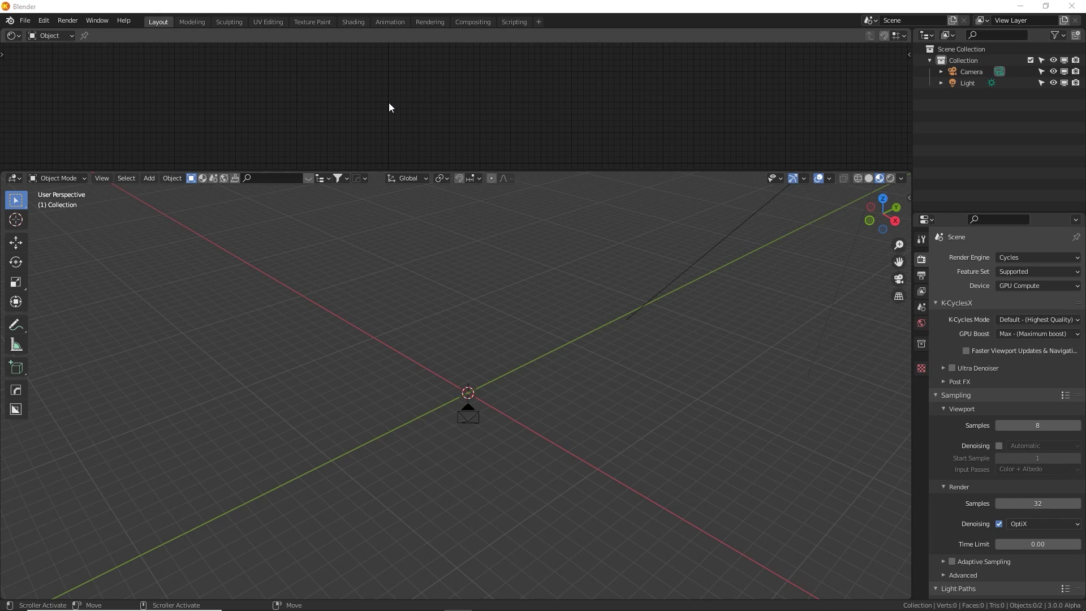
# Append the Ultimate Metal Shader node group from Ultimate Metal Shader.blend.
pyautogui.click(25, 21)
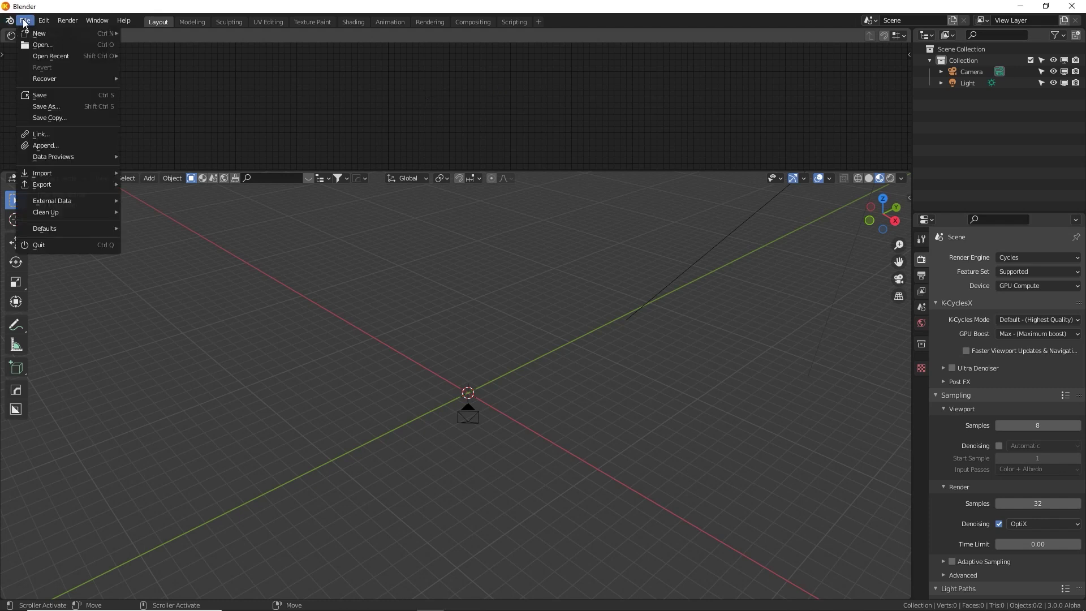
pyautogui.click(68, 147)
pyautogui.click(322, 99)
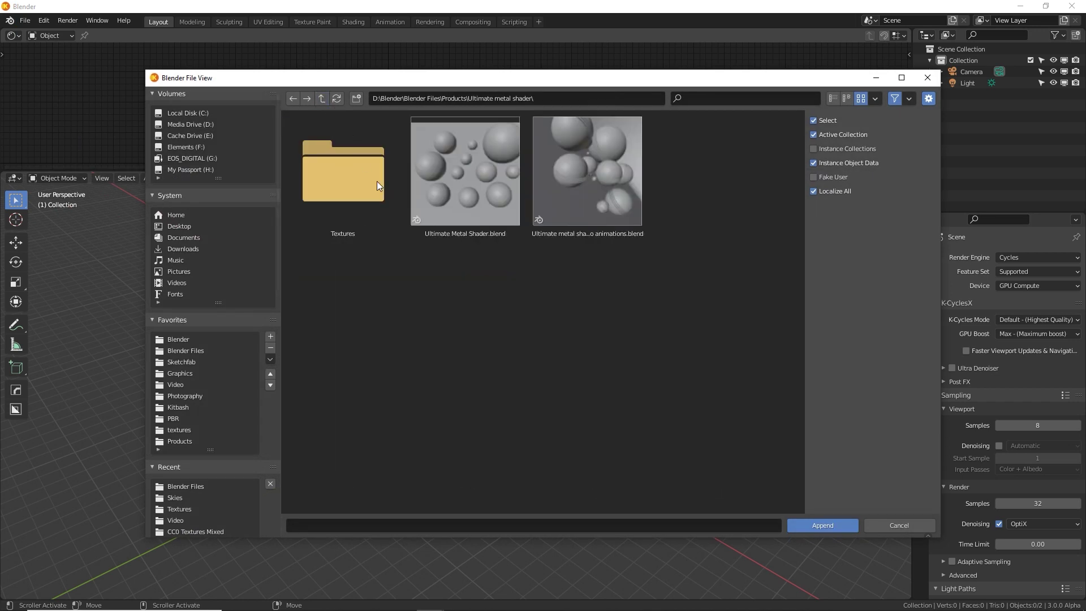
pyautogui.click(472, 232)
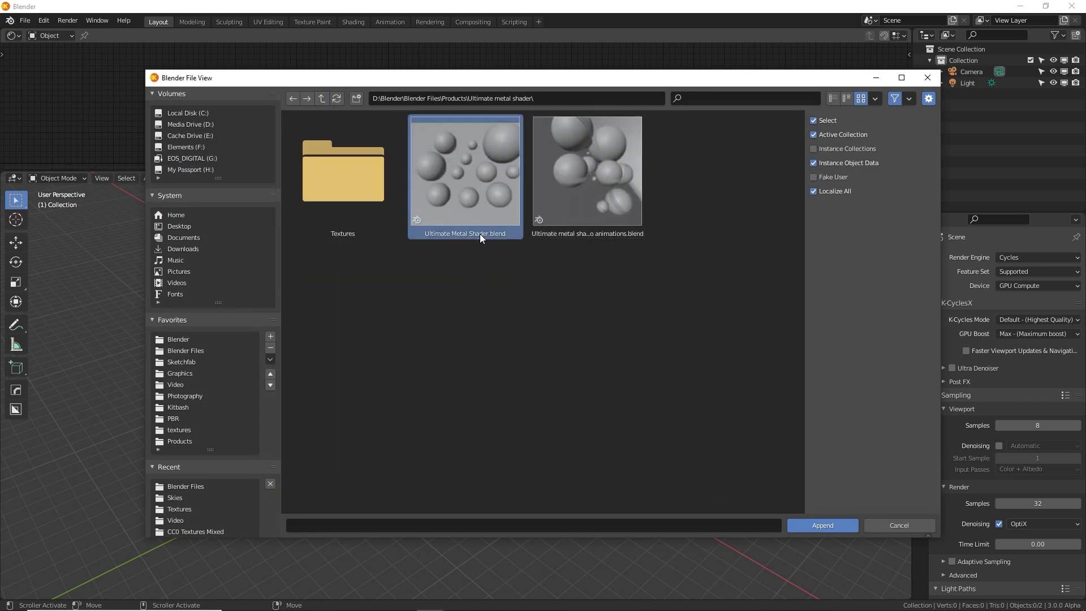
pyautogui.doubleClick(476, 195)
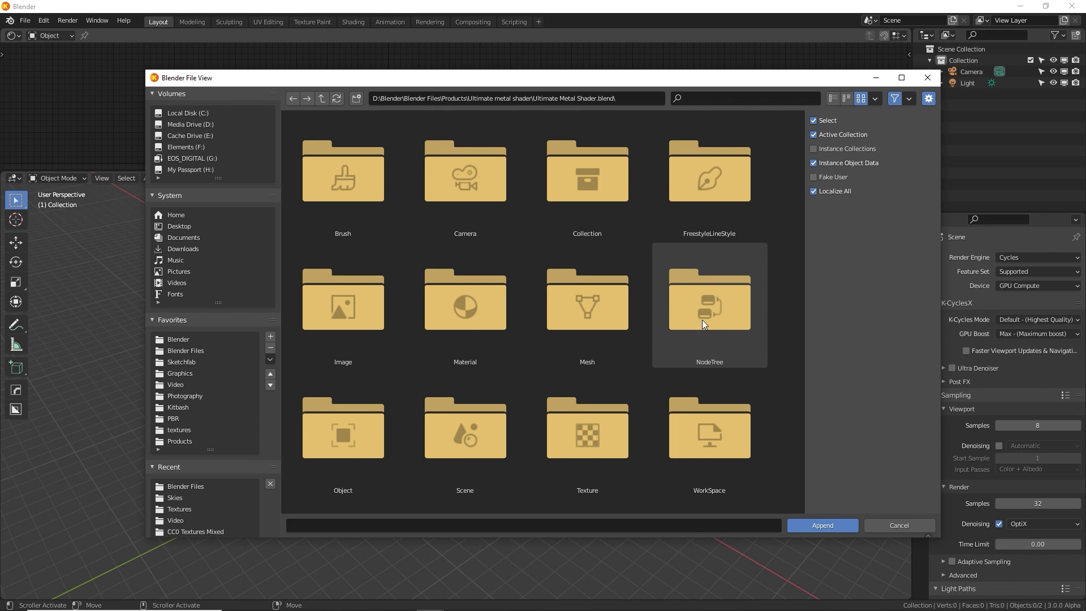
pyautogui.doubleClick(701, 320)
pyautogui.click(471, 186)
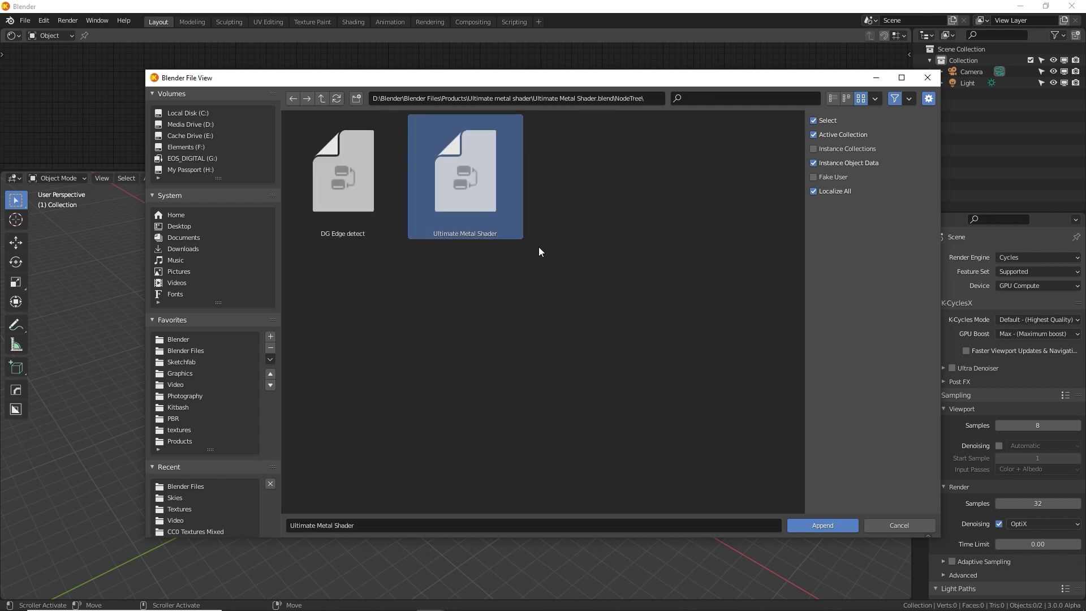
pyautogui.click(342, 192)
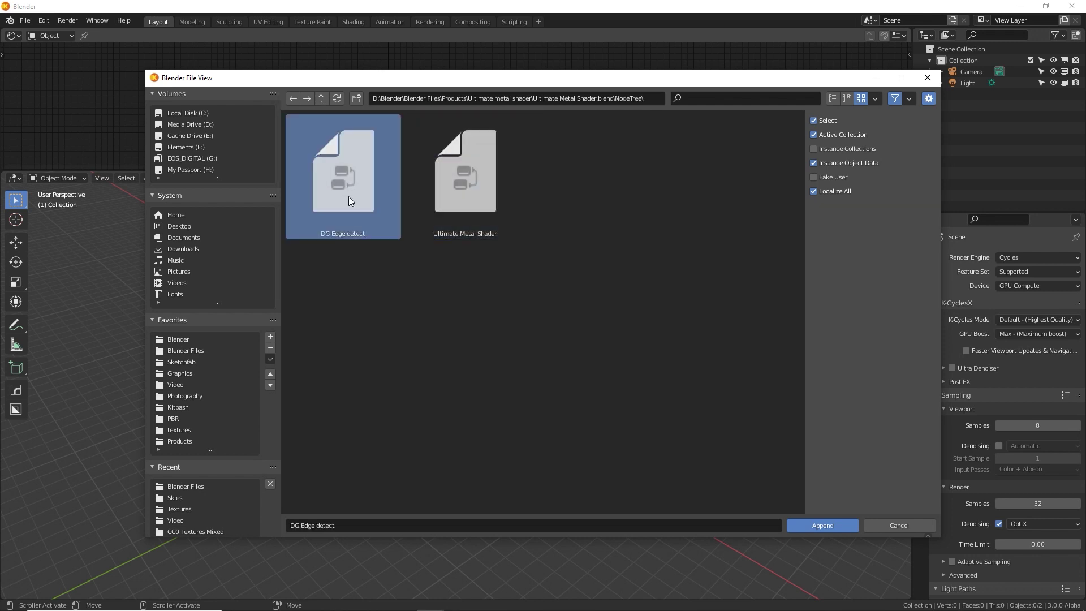
pyautogui.click(476, 176)
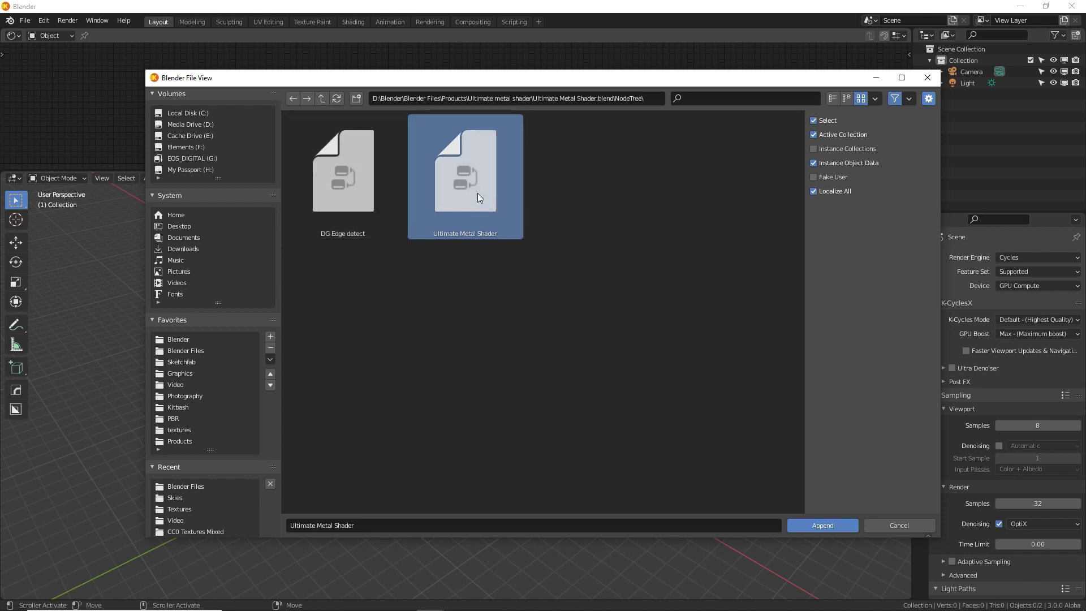
pyautogui.click(825, 524)
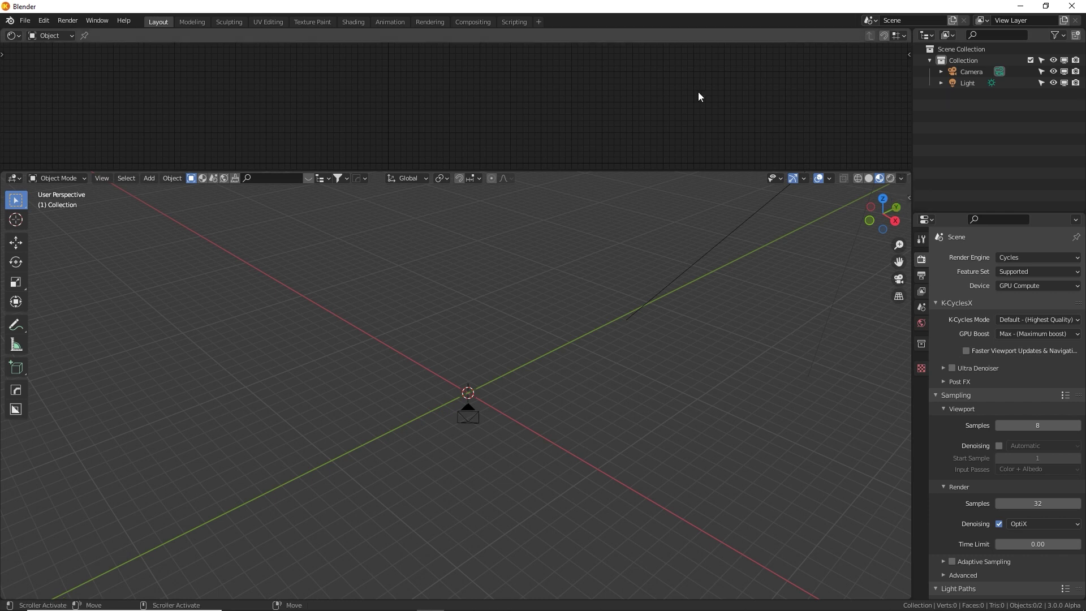
# Collapse the node area above the 3D viewport, split the viewport side by side, and make the new area a Shader Editor.
pyautogui.moveTo(907, 172); pyautogui.dragTo(903, 101)
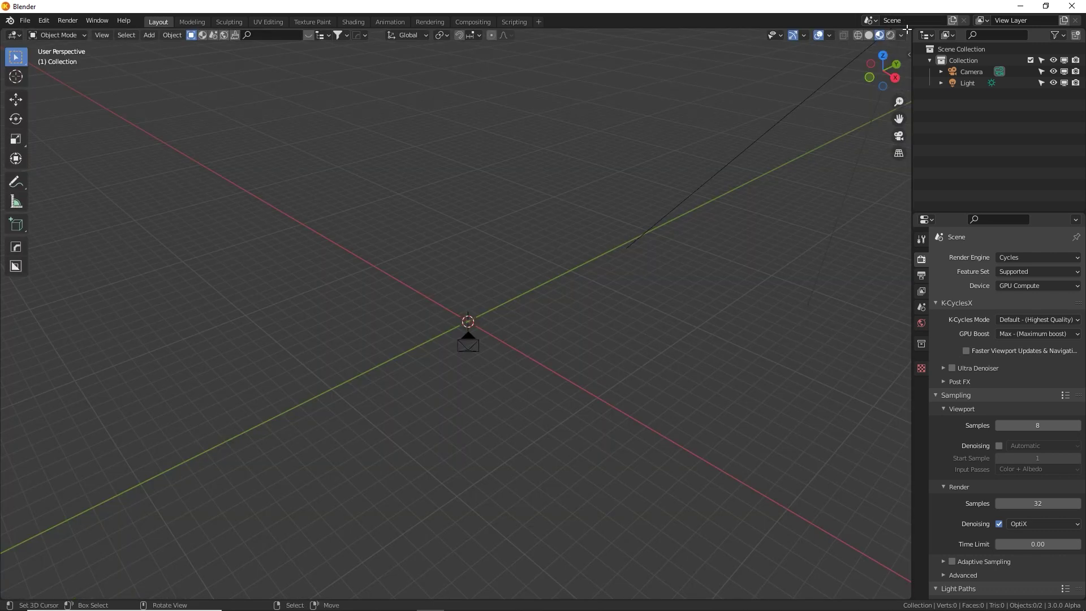
pyautogui.moveTo(906, 28); pyautogui.dragTo(629, 35)
pyautogui.click(643, 35)
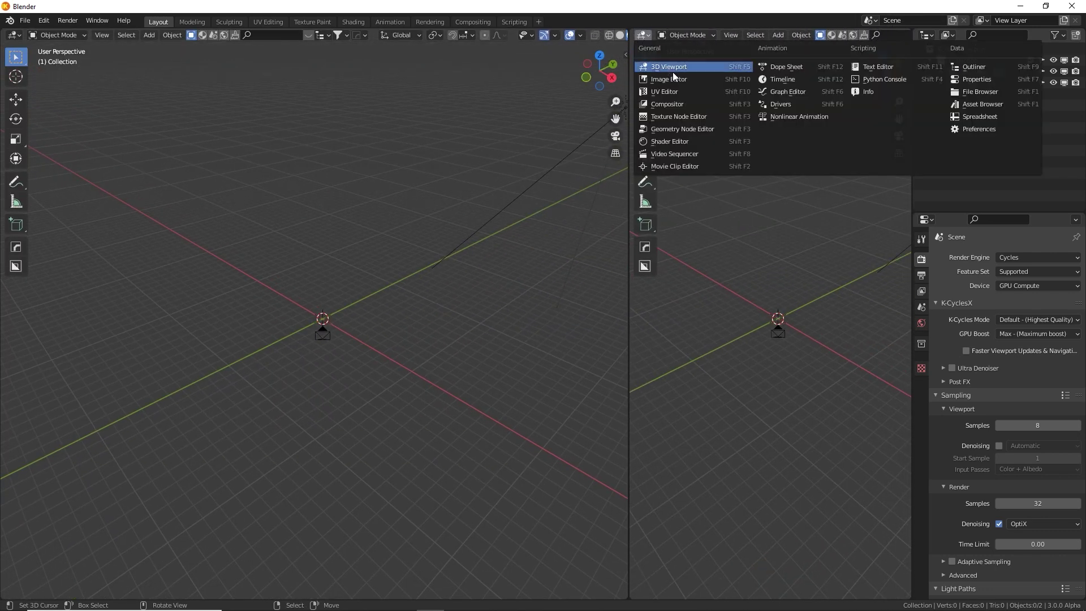
pyautogui.click(669, 141)
# Add a UV sphere with 100 segments and 80 rings, and scale it up by about 17.45.
pyautogui.hotkey('shift', 'a')
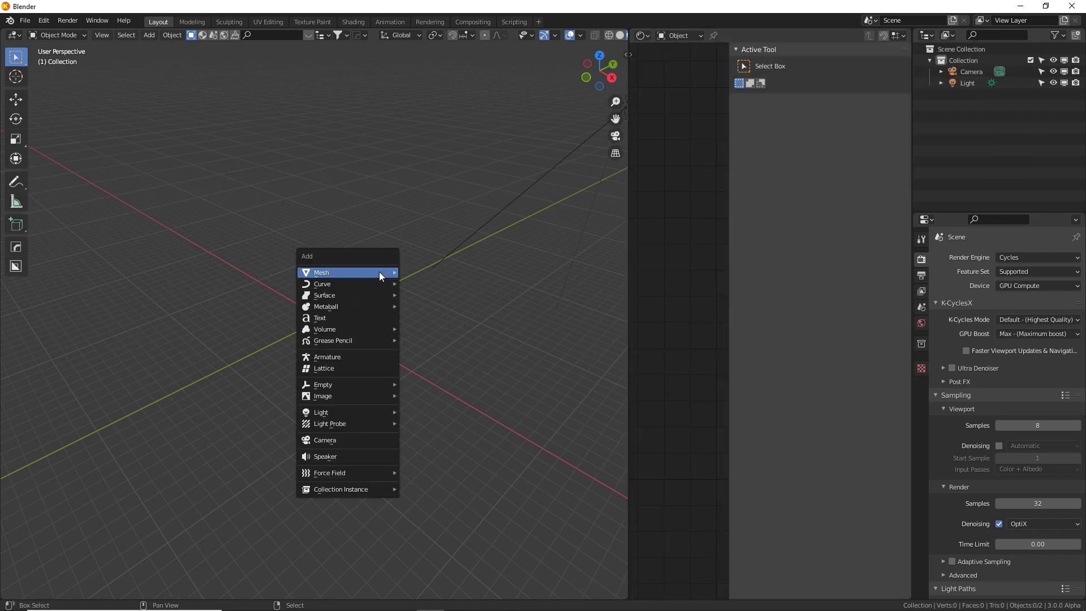
pyautogui.moveTo(383, 269)
pyautogui.click(437, 315)
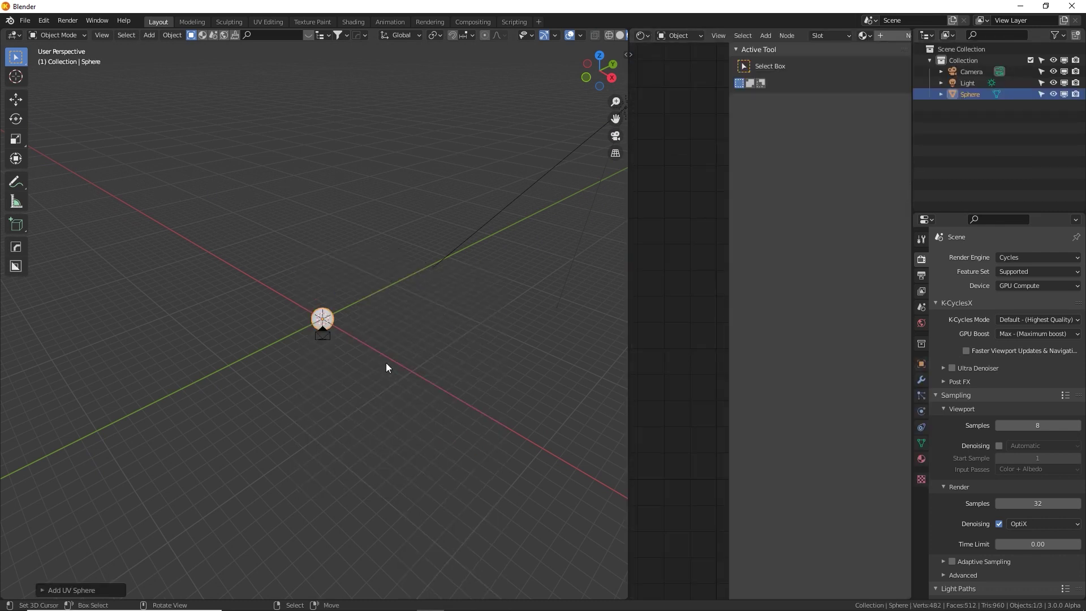
pyautogui.click(72, 590)
pyautogui.click(142, 466)
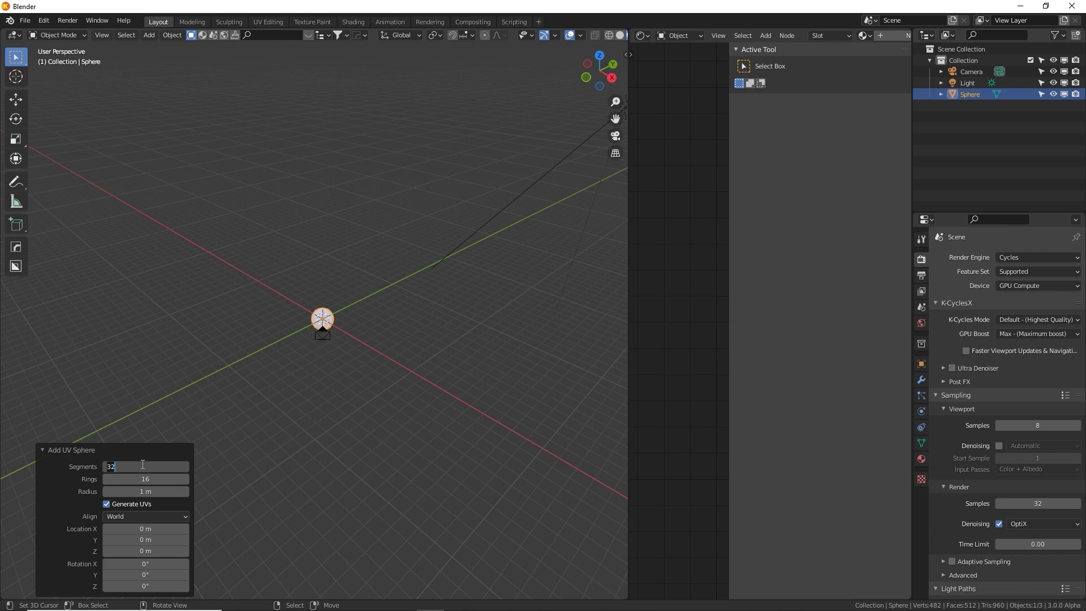
pyautogui.write('100')
pyautogui.press('Tab')
pyautogui.write('80')
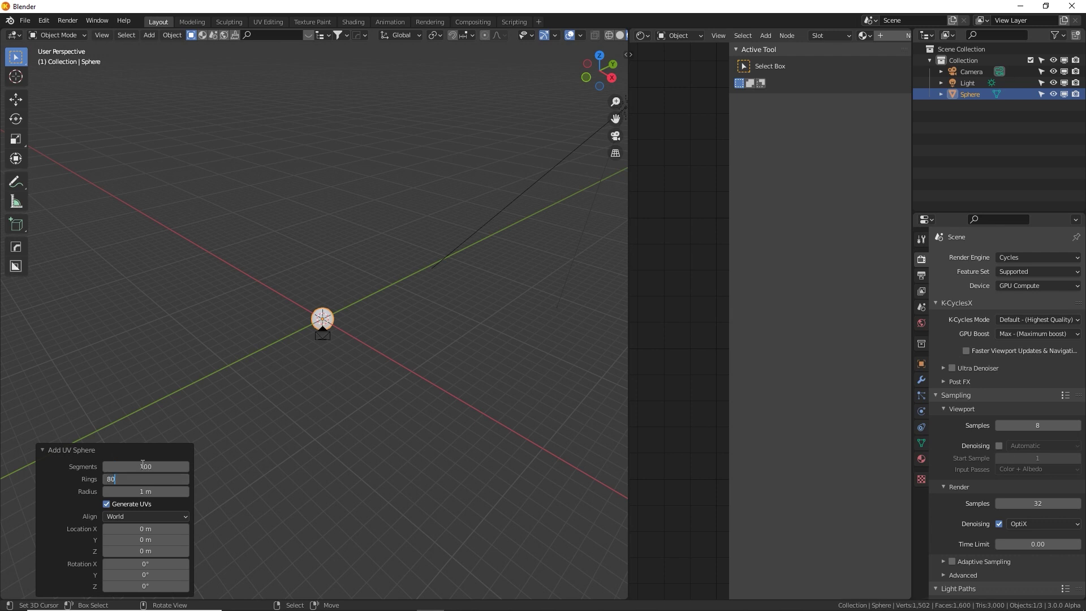
pyautogui.press('Return')
pyautogui.press('s')
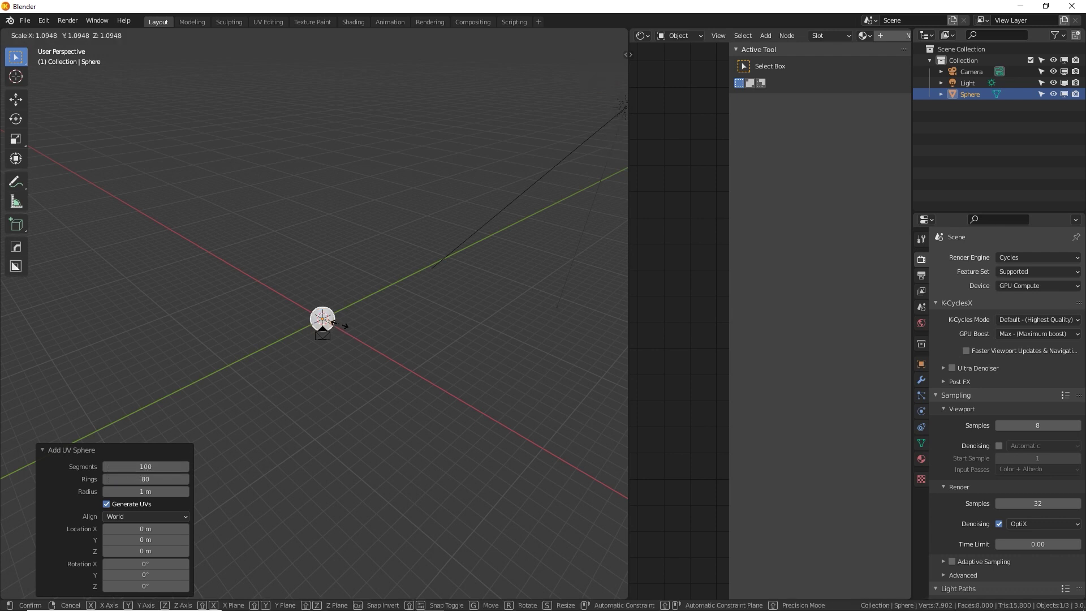
pyautogui.click(553, 476)
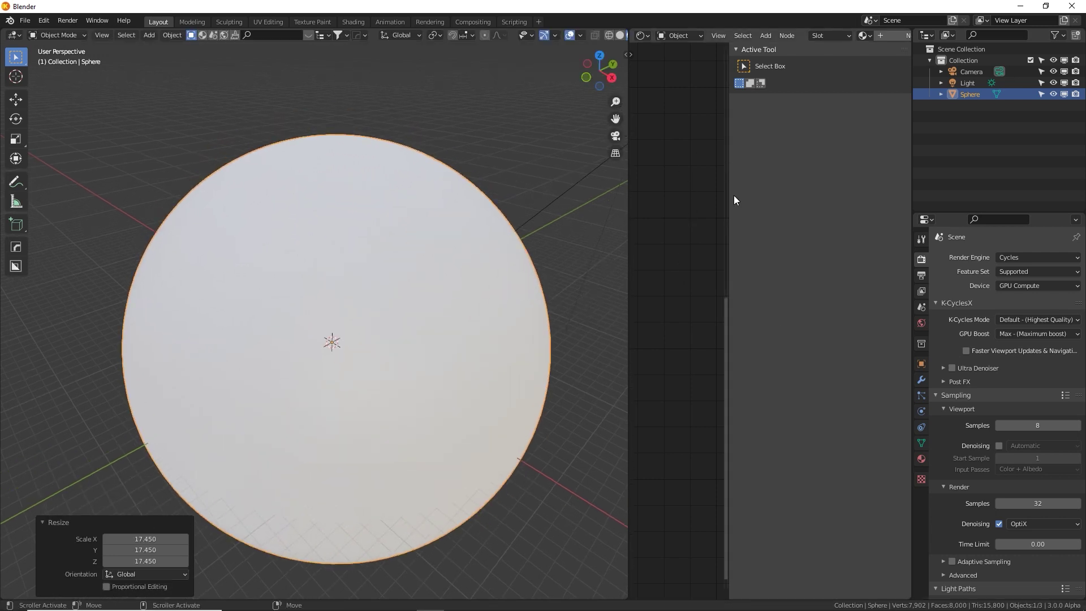
# Hide the Shader Editor's sidebar and create a new material on the sphere.
pyautogui.moveTo(729, 155)
pyautogui.mouseDown()
pyautogui.moveTo(839, 170)
pyautogui.moveTo(722, 165)
pyautogui.moveTo(738, 170)
pyautogui.mouseUp()
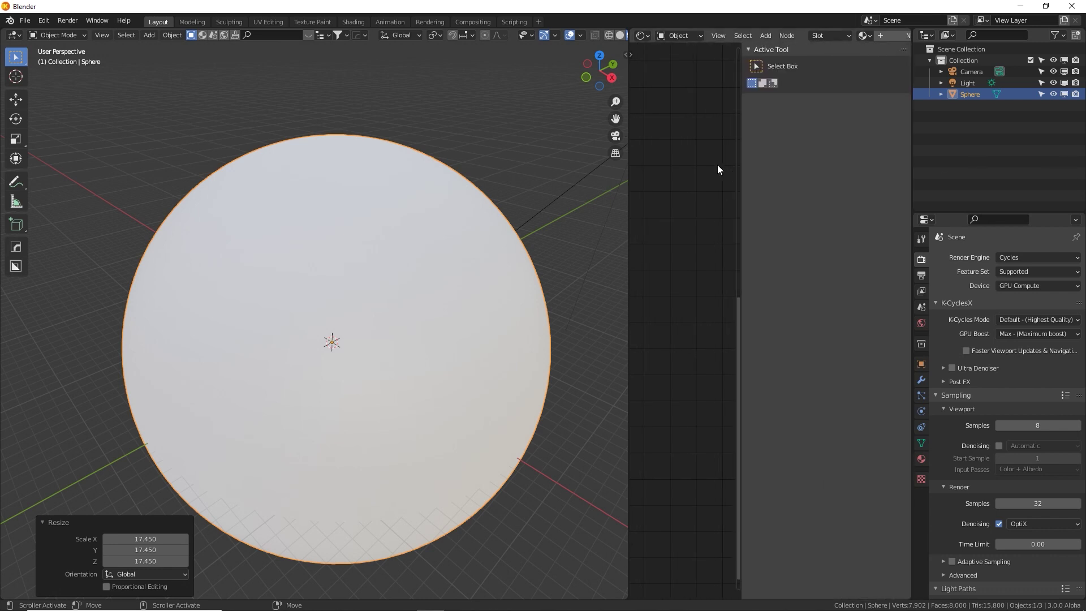
pyautogui.press('n')
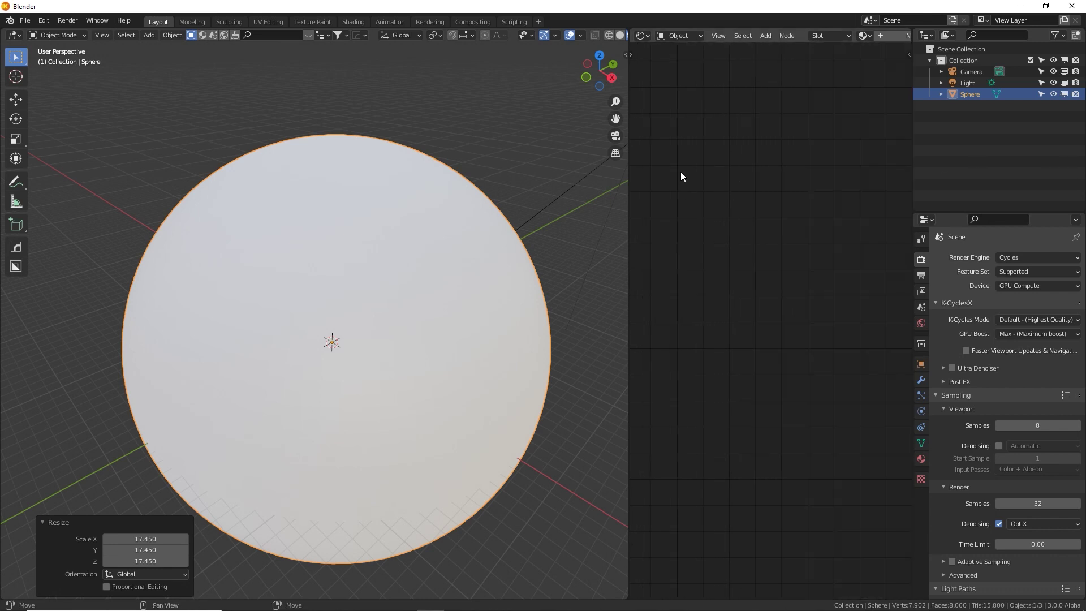
pyautogui.click(921, 458)
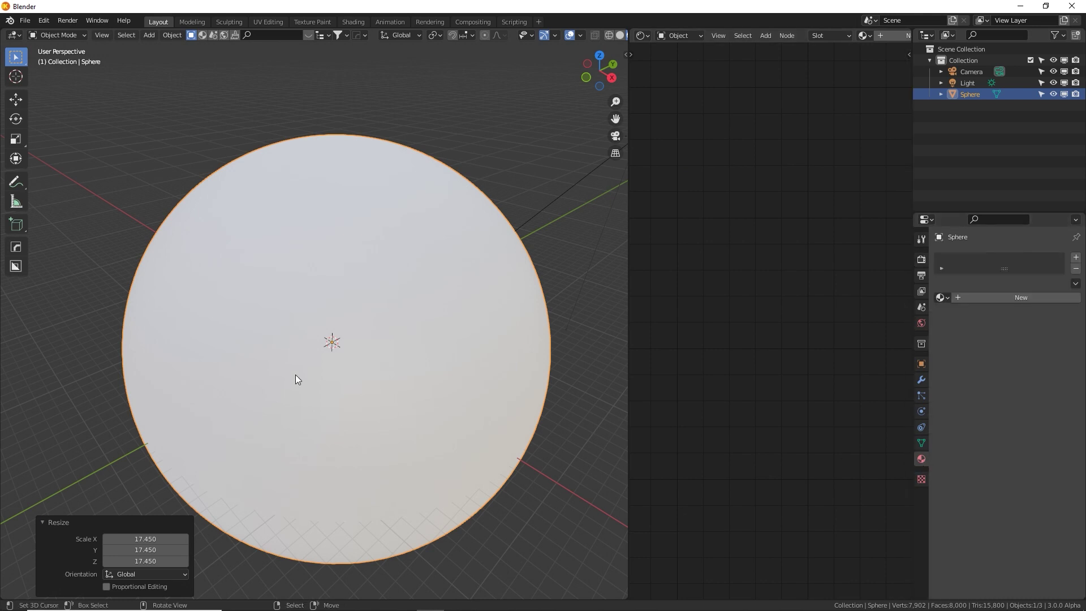
pyautogui.click(970, 298)
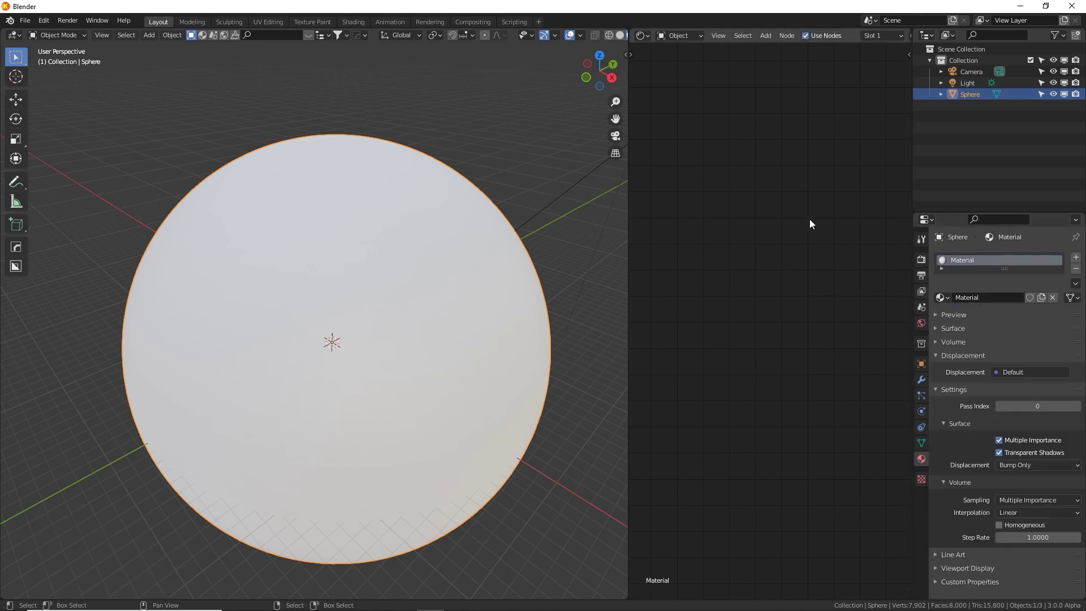
# Delete the Principled BSDF node from the sphere's material.
pyautogui.moveTo(794, 171); pyautogui.dragTo(735, 223, button='middle')
pyautogui.scroll(-14, 775, 175)
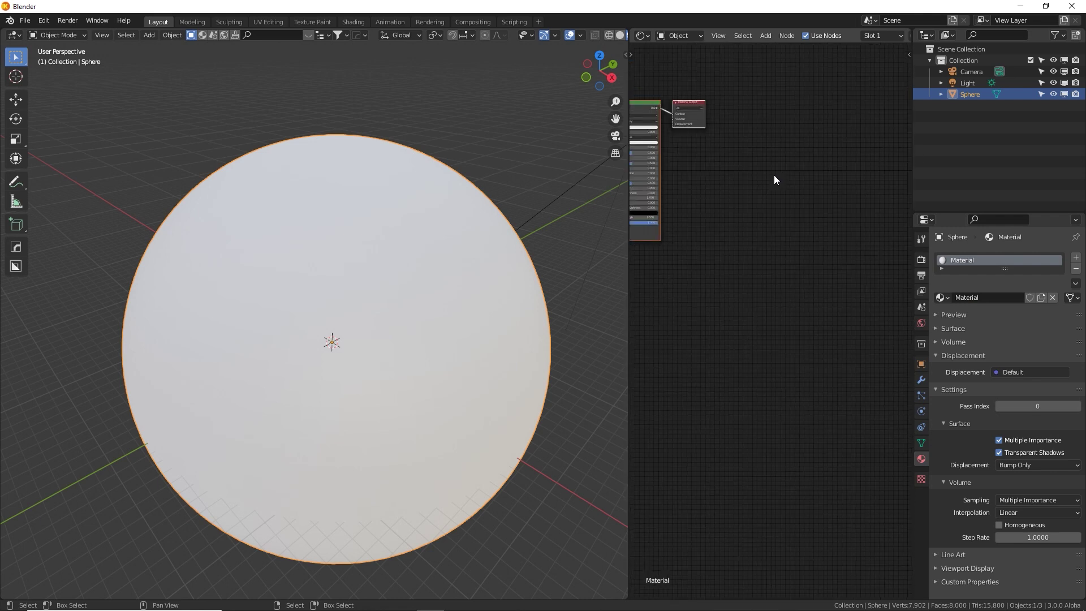
pyautogui.scroll(9, 755, 204)
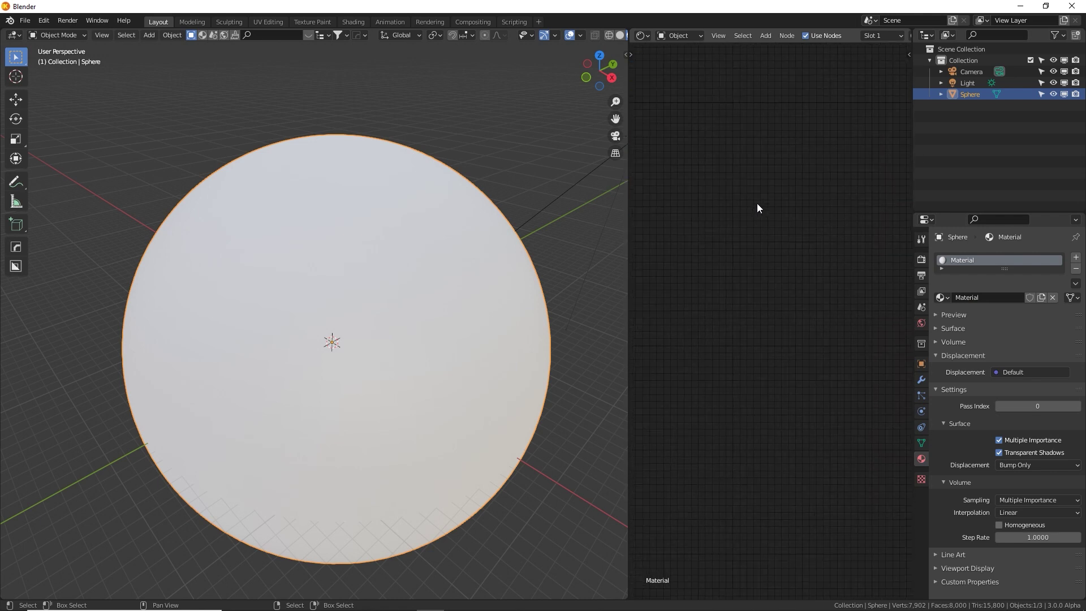
pyautogui.press('Home')
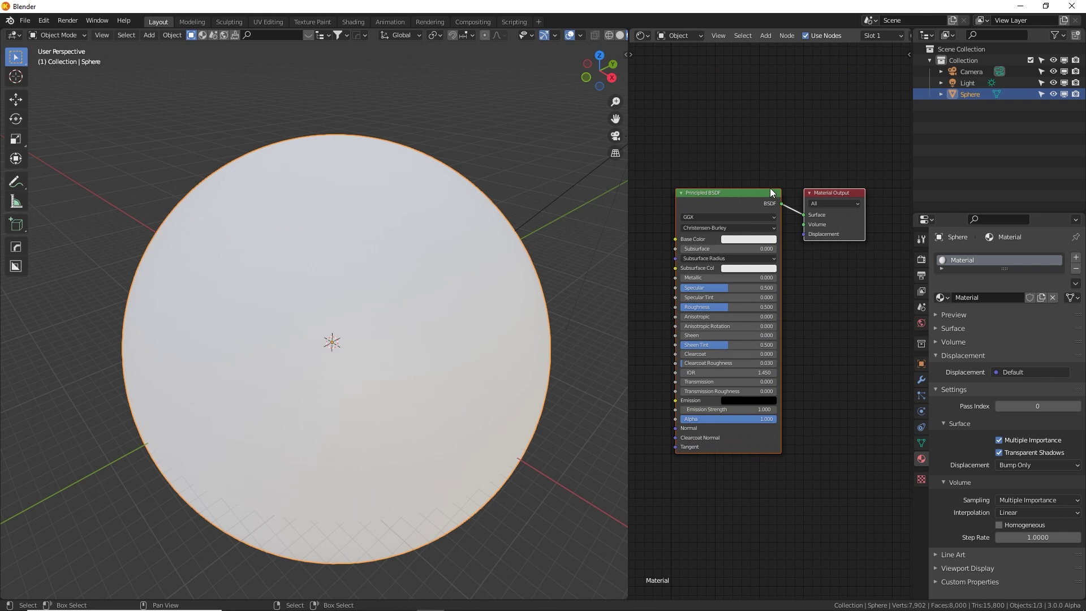
pyautogui.moveTo(806, 162); pyautogui.dragTo(792, 129, button='middle')
pyautogui.click(677, 117)
pyautogui.click(713, 162)
pyautogui.press('x')
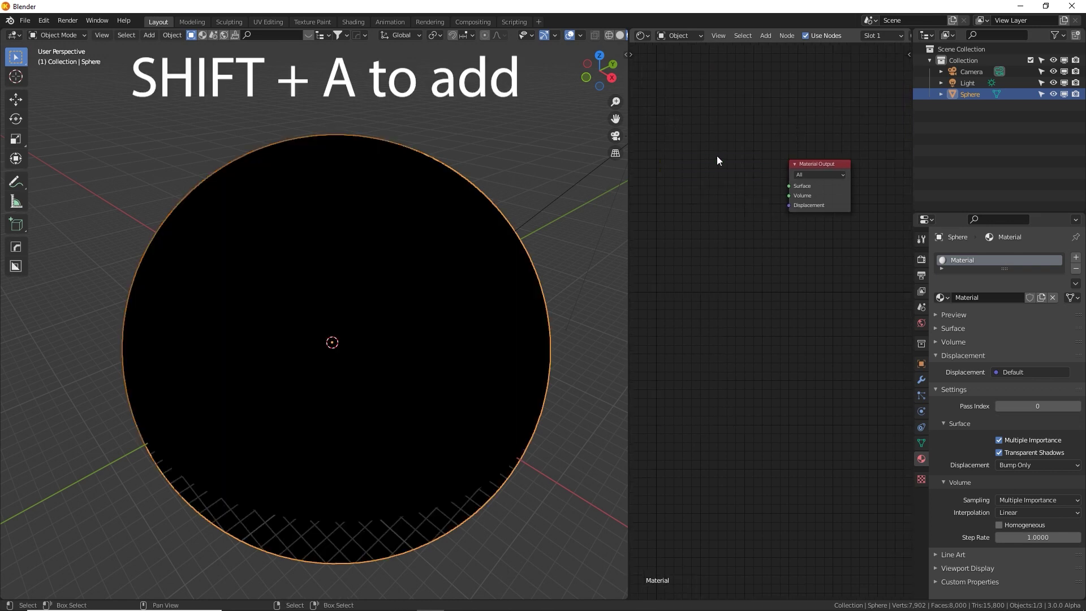
# Add the Ultimate Metal Shader group node and connect its BSDF output to the Material Output's Surface input.
pyautogui.hotkey('shift', 'a')
pyautogui.moveTo(698, 266)
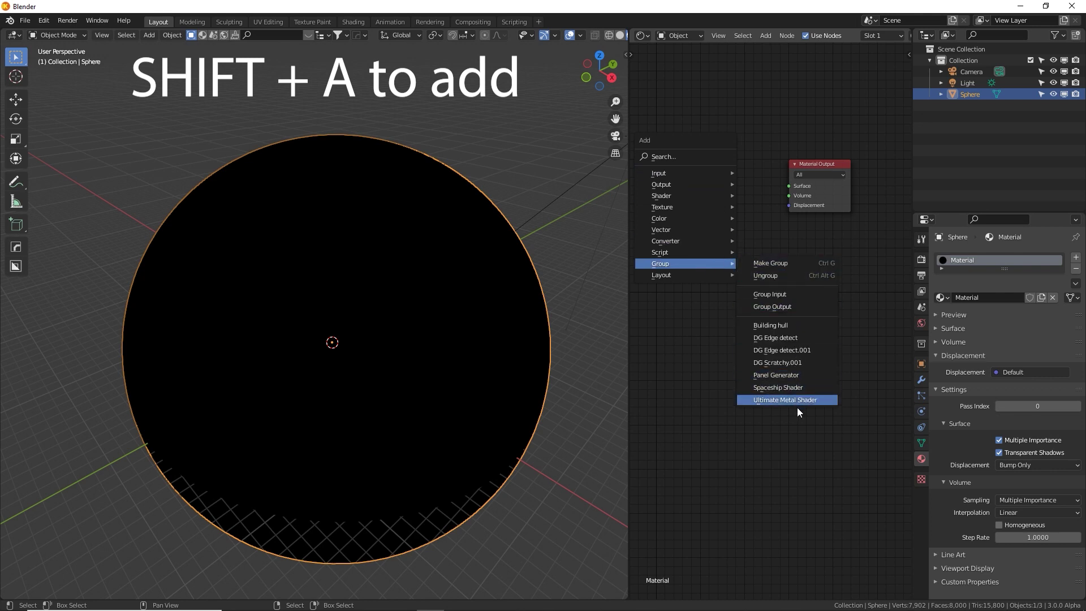
pyautogui.click(818, 399)
pyautogui.moveTo(765, 180)
pyautogui.mouseDown()
pyautogui.moveTo(816, 180)
pyautogui.moveTo(788, 185)
pyautogui.mouseUp()
# Widen the 3D viewport and narrow the Shader Editor so that it frames the Ultimate Metal Shader node.
pyautogui.moveTo(844, 205); pyautogui.dragTo(899, 175, button='middle')
pyautogui.moveTo(848, 227); pyautogui.dragTo(917, 200, button='middle')
pyautogui.scroll(1, 840, 203)
pyautogui.scroll(1, 839, 199)
pyautogui.moveTo(628, 175); pyautogui.dragTo(807, 177)
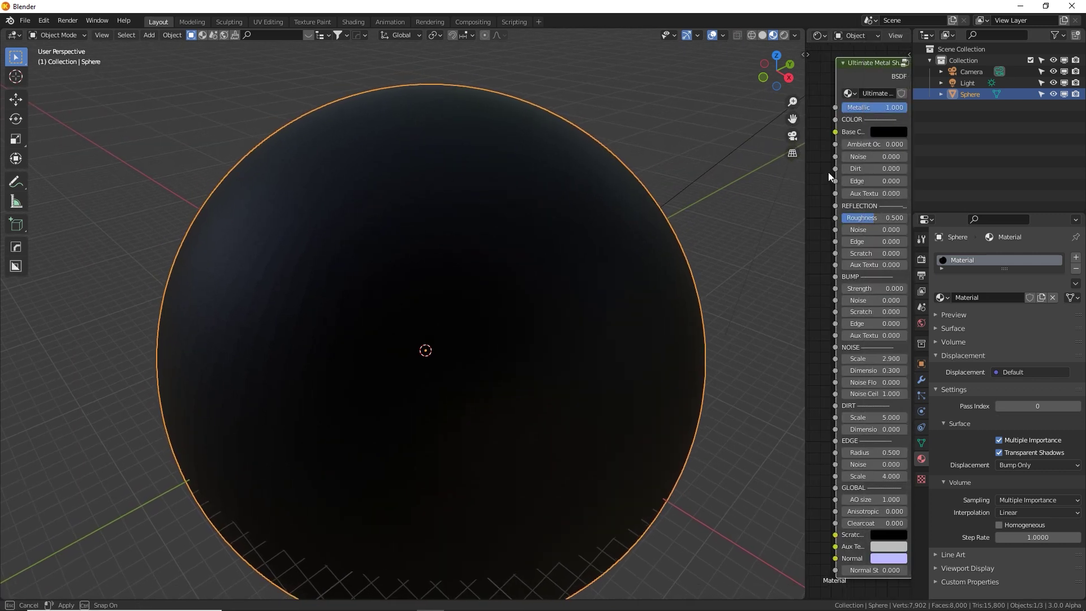
pyautogui.moveTo(815, 174); pyautogui.dragTo(798, 175, button='middle')
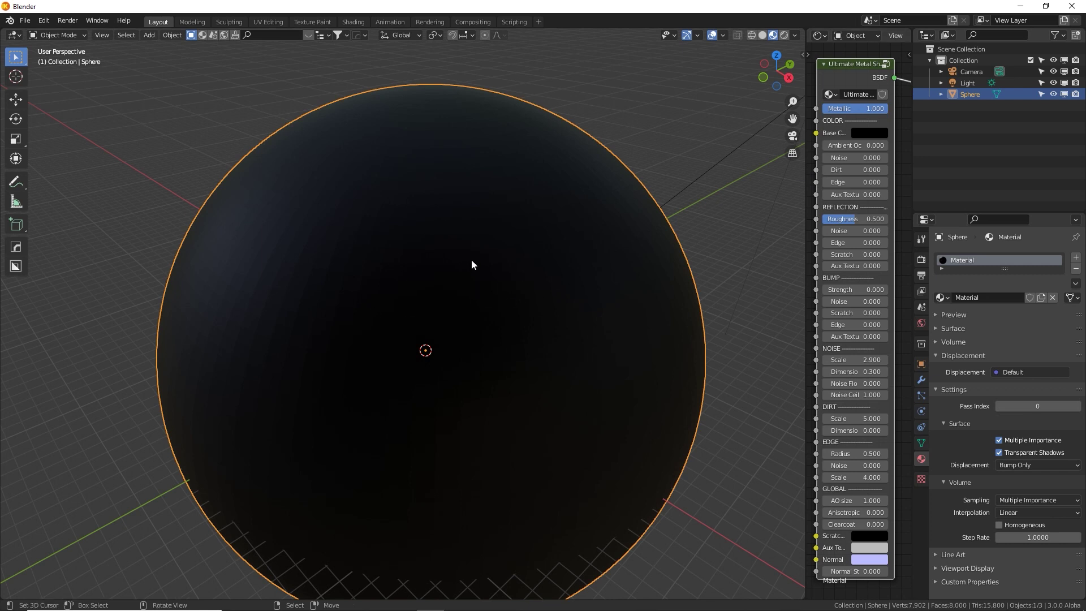
# Apply Shade Smooth to the sphere.
pyautogui.rightClick(436, 220)
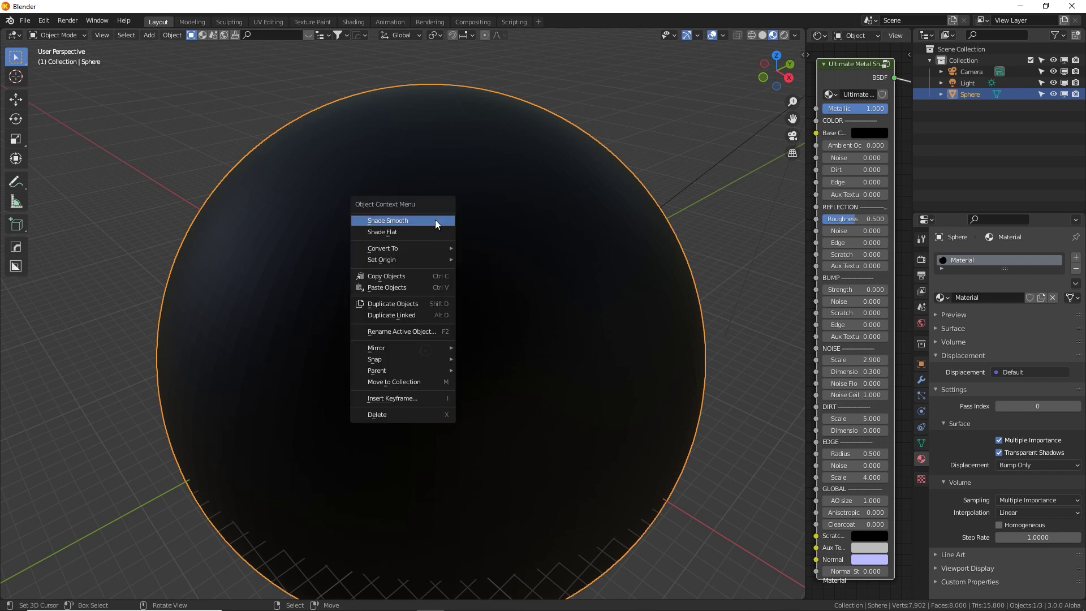
pyautogui.click(435, 220)
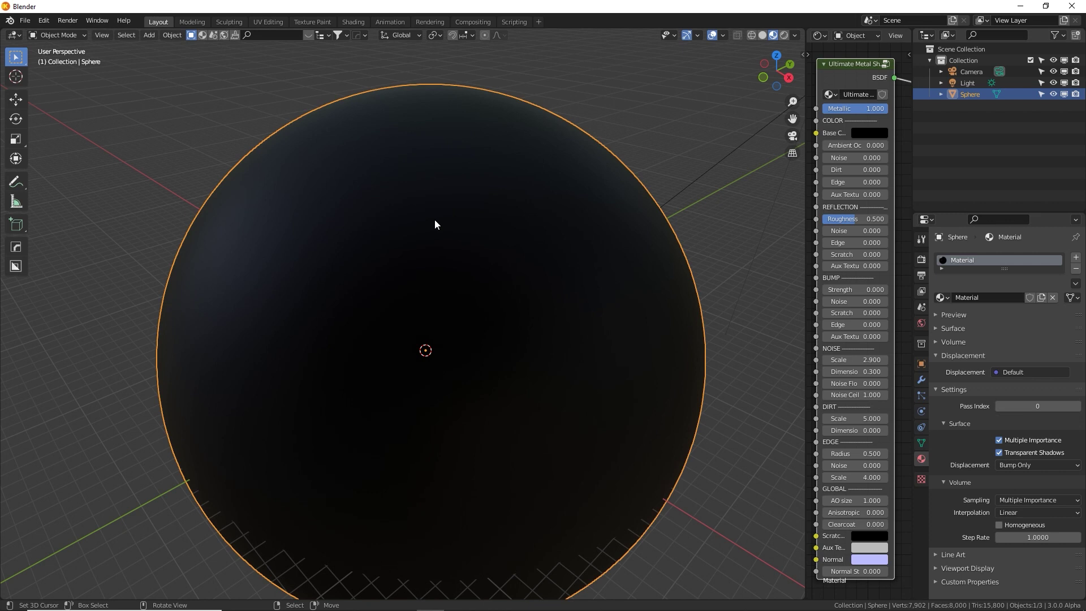
pyautogui.press('F3')
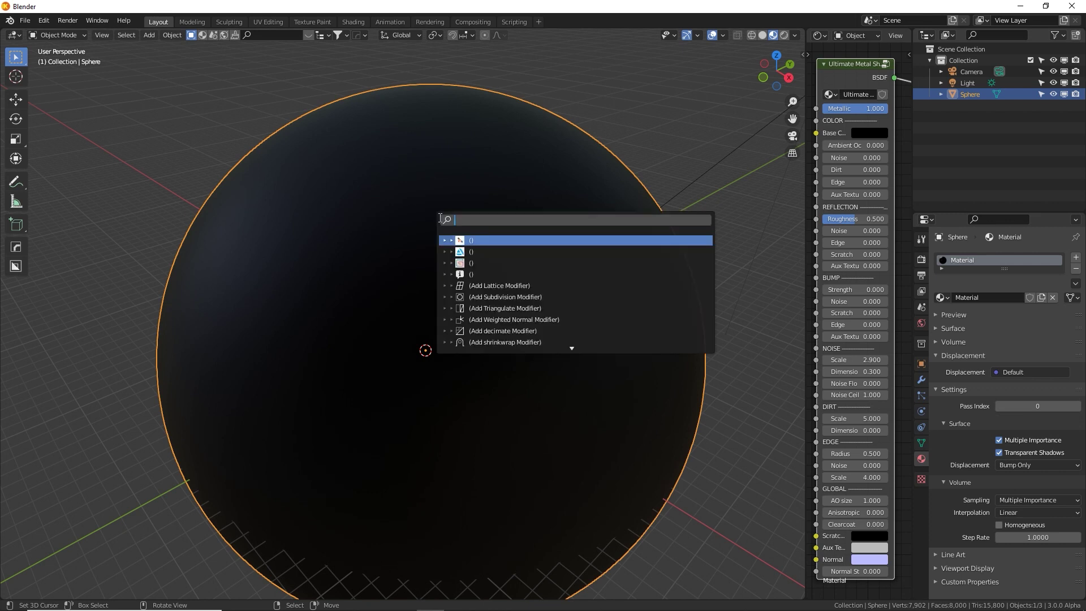
pyautogui.write('smoo')
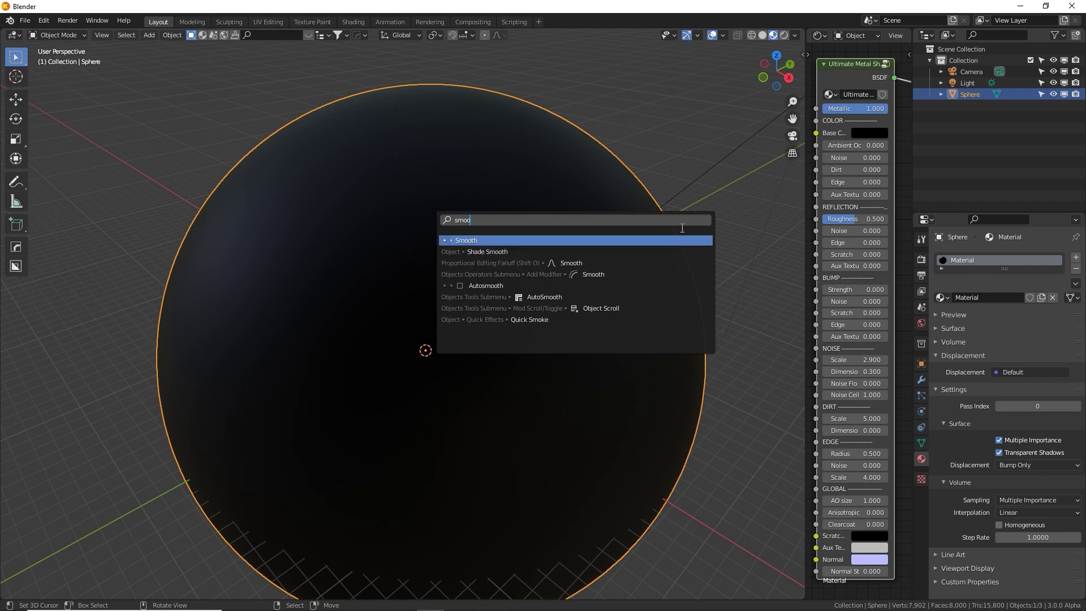
pyautogui.click(920, 449)
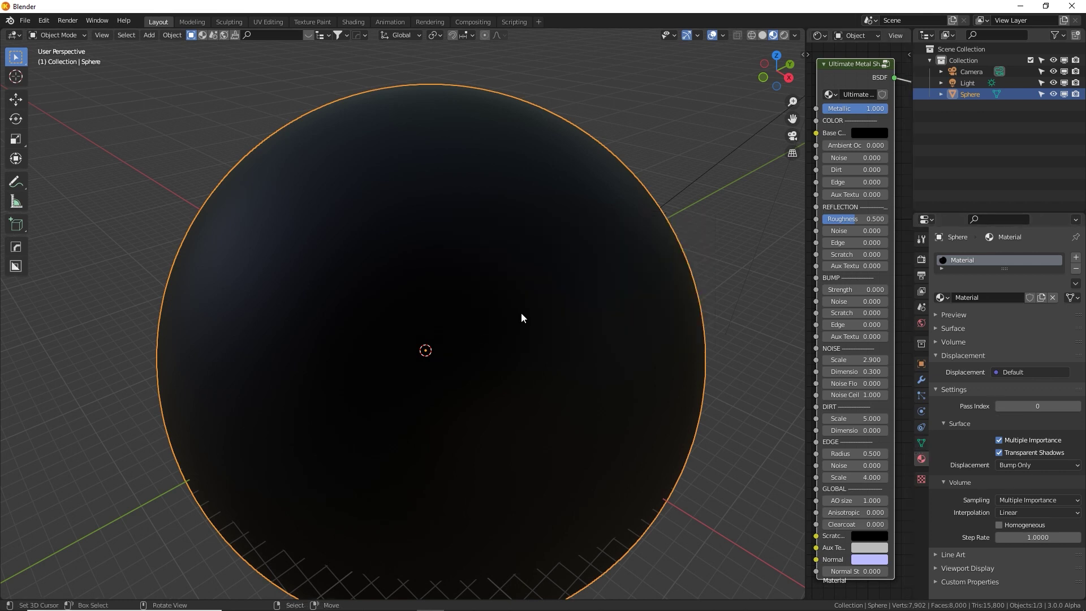
# Enable Auto Smooth in the normals settings of the sphere's mesh data.
pyautogui.click(921, 443)
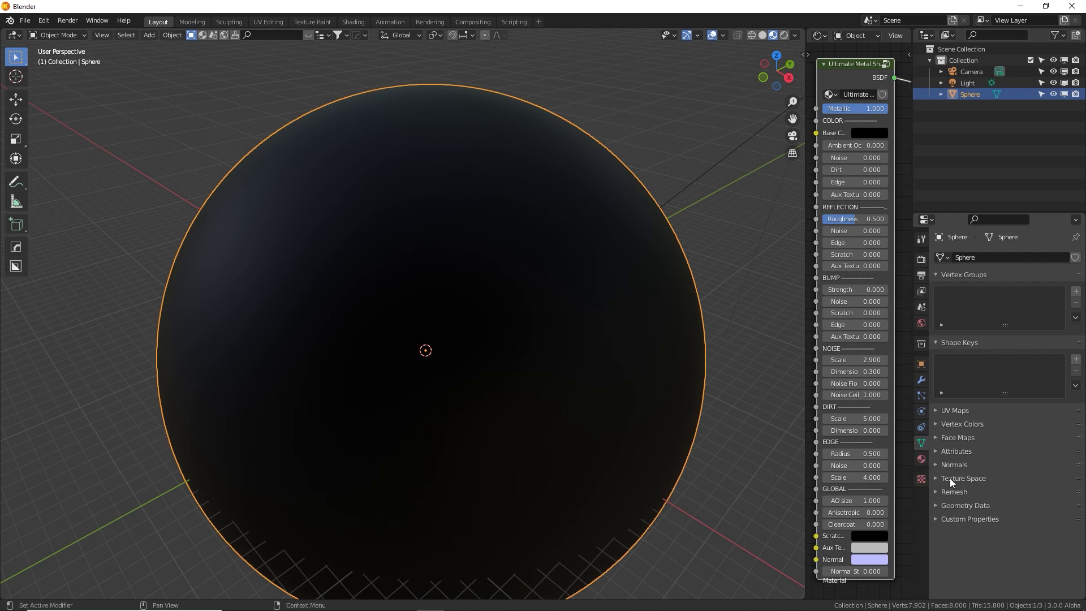
pyautogui.click(944, 465)
pyautogui.click(993, 481)
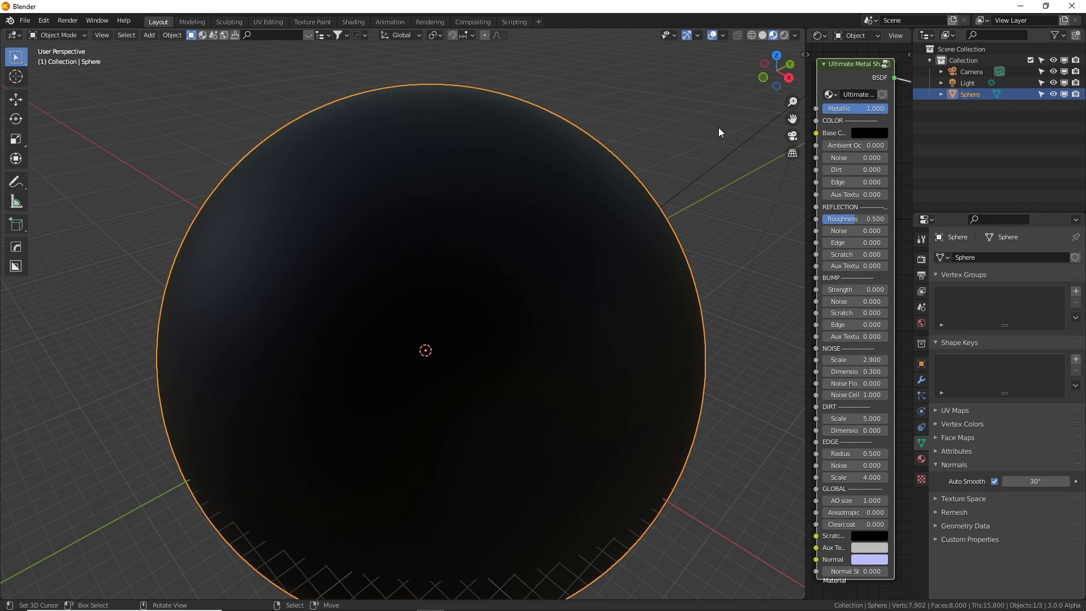
# Switch the scene's render engine to Eevee and back to Cycles.
pyautogui.click(922, 259)
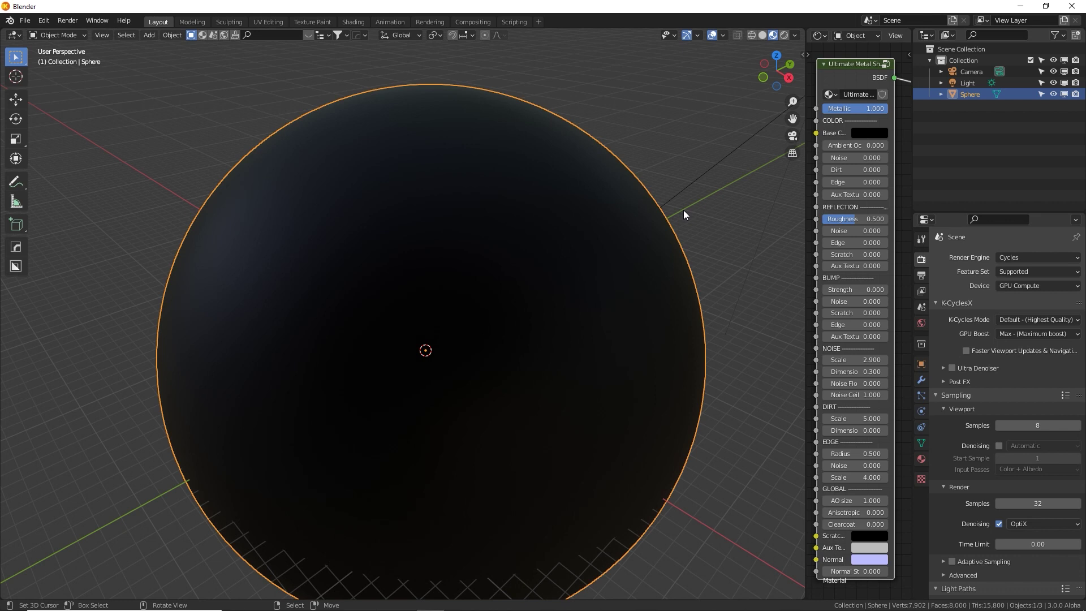
pyautogui.click(1012, 257)
pyautogui.click(1012, 271)
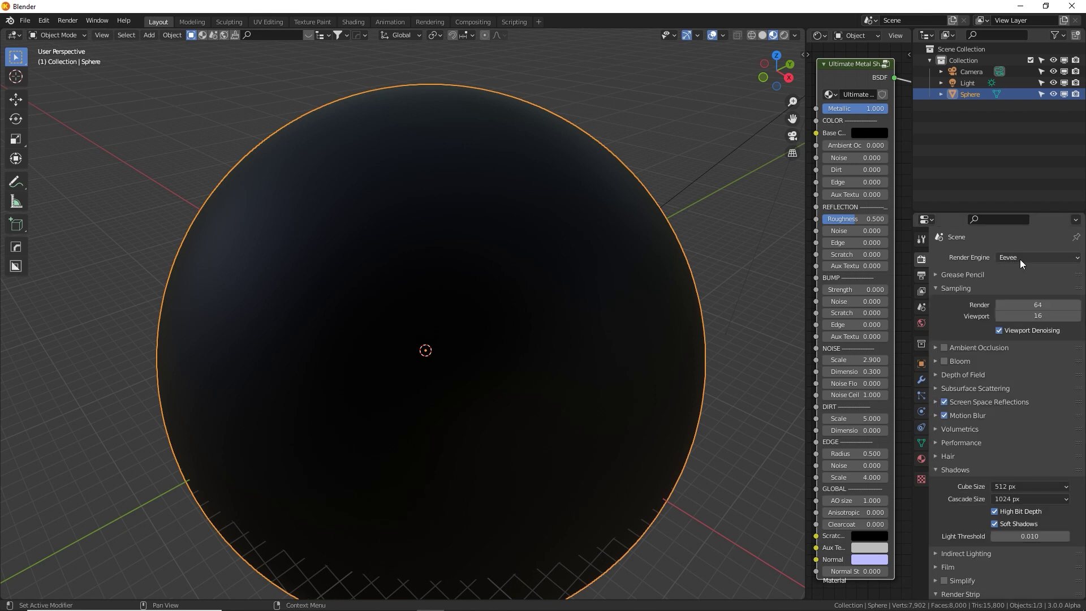
pyautogui.click(1021, 258)
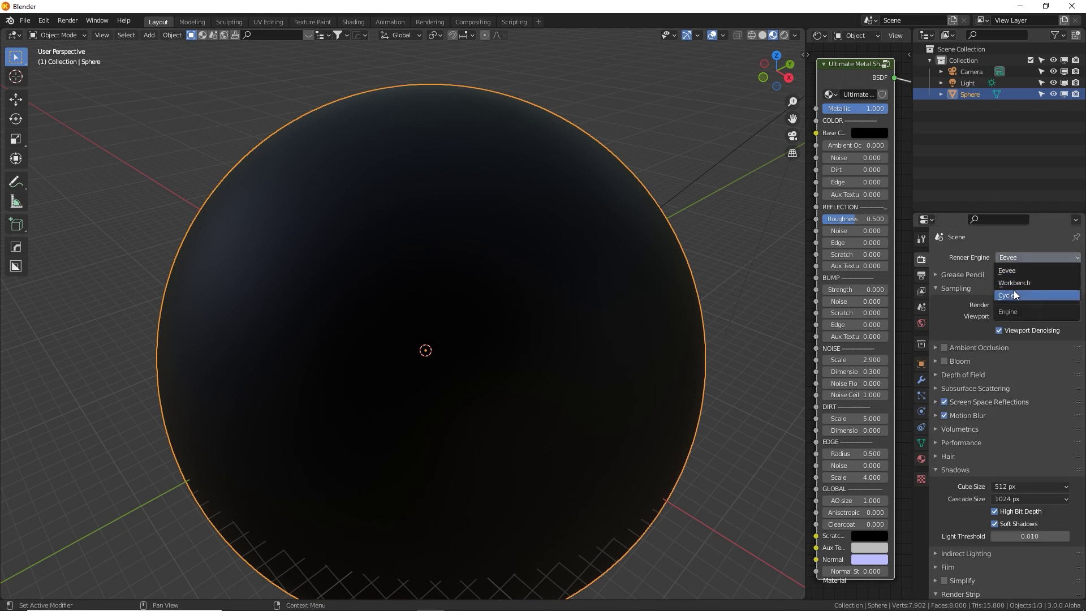
pyautogui.click(1013, 291)
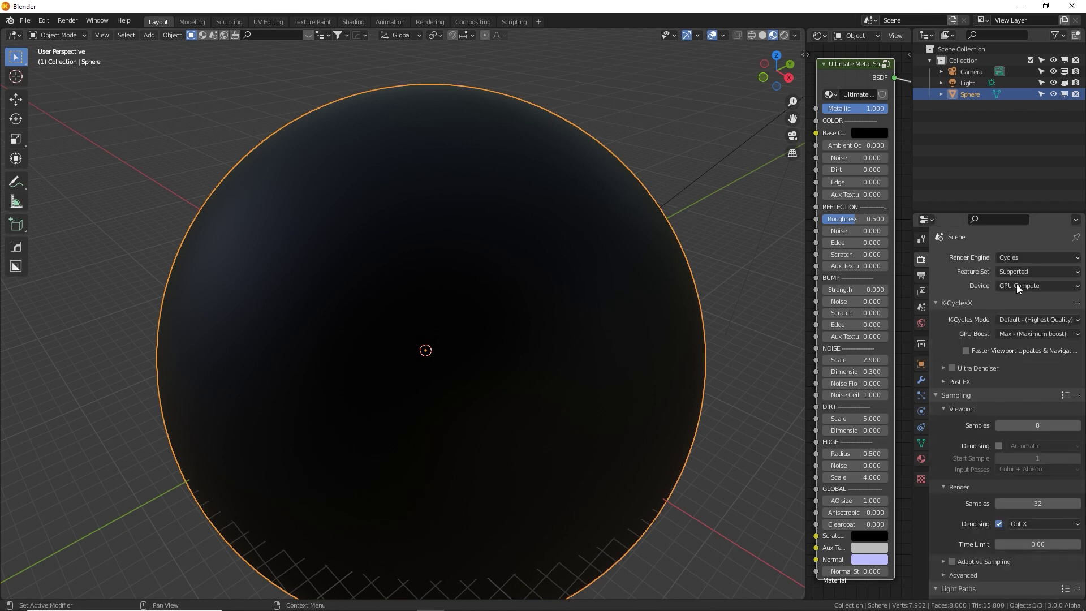
# Display the 3D viewport in Rendered shading and turn off the floor grid overlay.
pyautogui.click(783, 35)
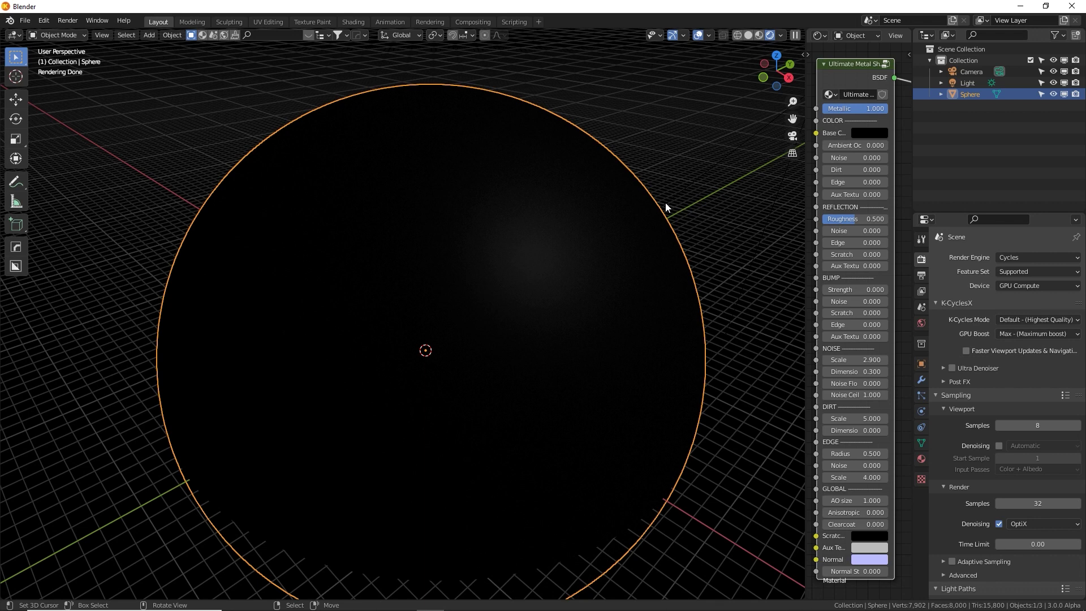
pyautogui.click(708, 35)
pyautogui.click(676, 89)
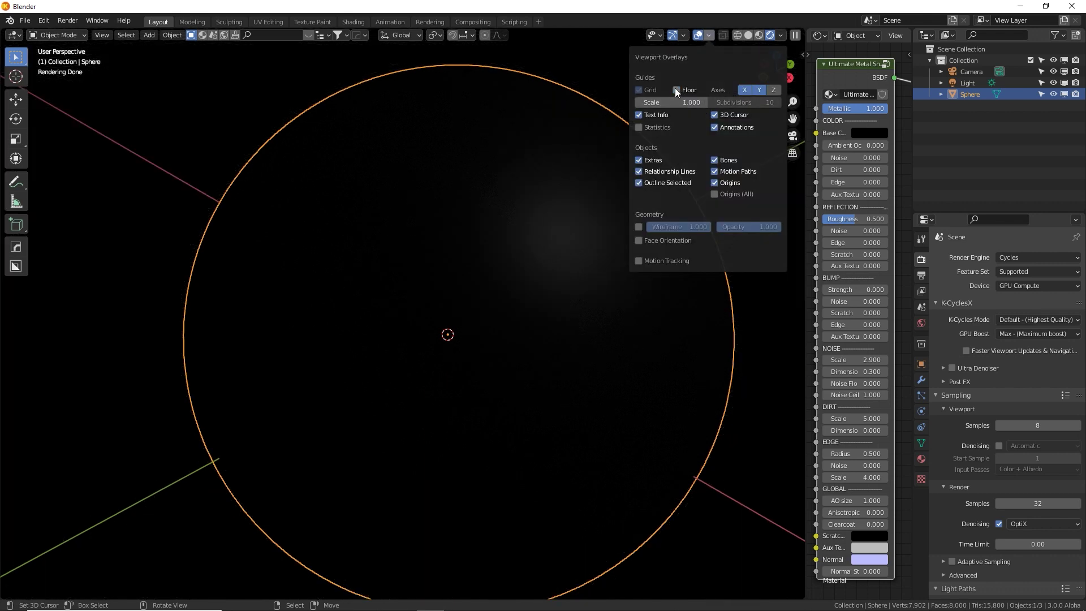
# Set the Ultimate Metal Shader's Base Color to a saturated orange.
pyautogui.click(862, 135)
pyautogui.moveTo(947, 180); pyautogui.dragTo(884, 224)
pyautogui.keyDown('shift'); pyautogui.moveTo(530, 312); pyautogui.dragTo(531, 291, button='middle'); pyautogui.keyUp('shift')
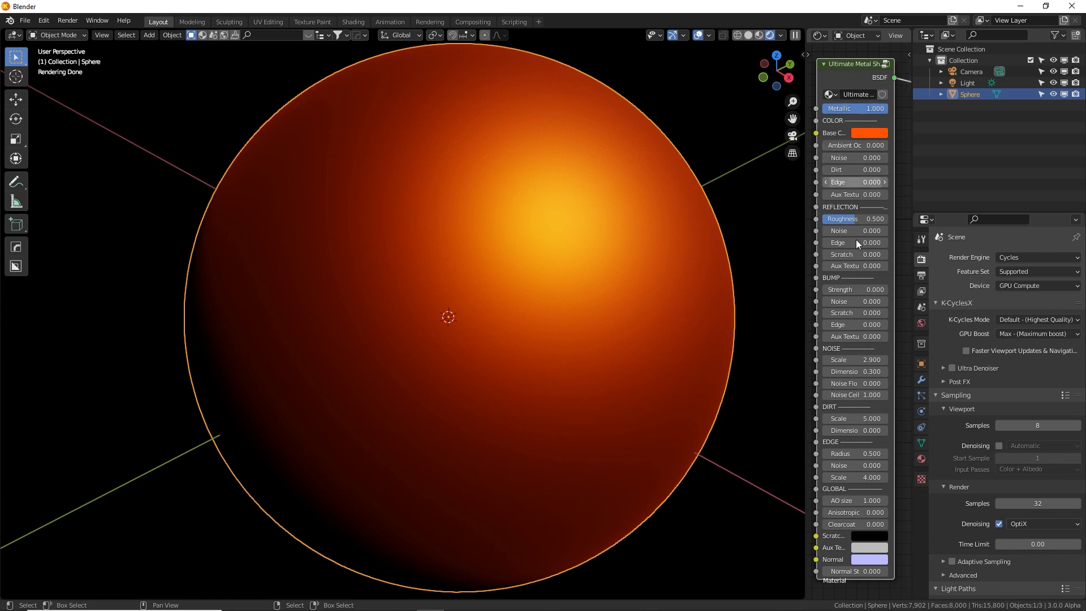
# Widen the Shader Editor and the Ultimate Metal Shader node so the parameter names fit.
pyautogui.moveTo(807, 214); pyautogui.dragTo(781, 216)
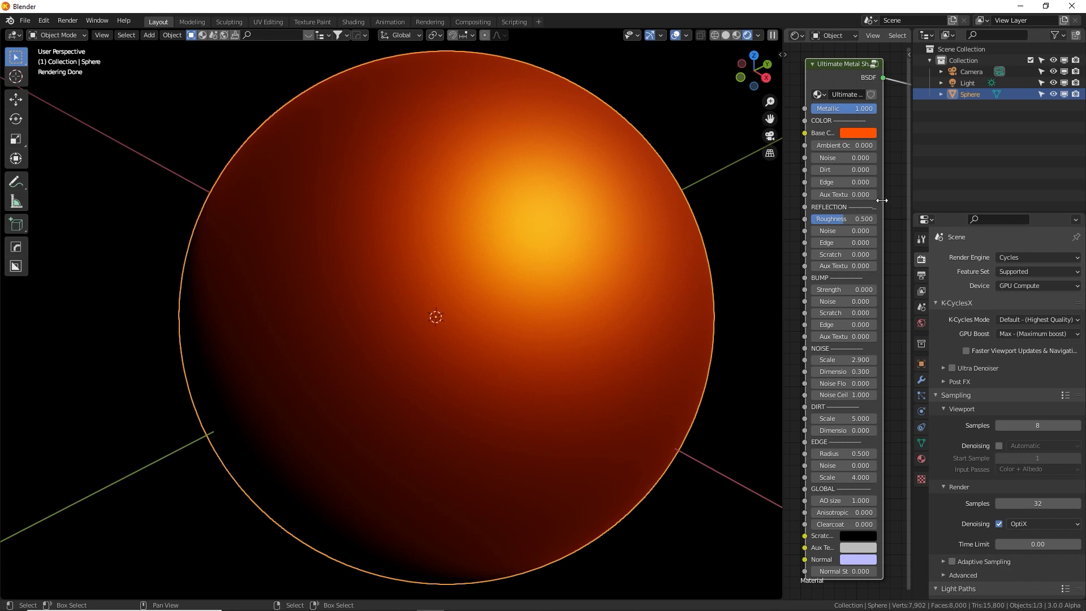
pyautogui.moveTo(883, 204); pyautogui.dragTo(901, 207)
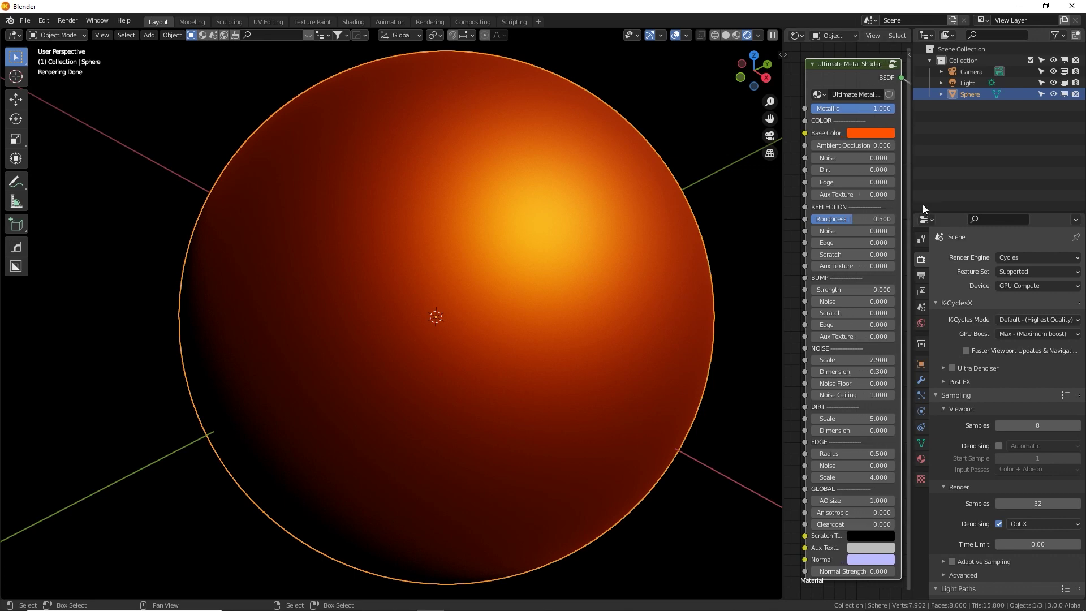
pyautogui.moveTo(853, 158); pyautogui.dragTo(814, 170)
pyautogui.rightClick(853, 157)
pyautogui.click(858, 171)
pyautogui.write('0')
pyautogui.press('Return')
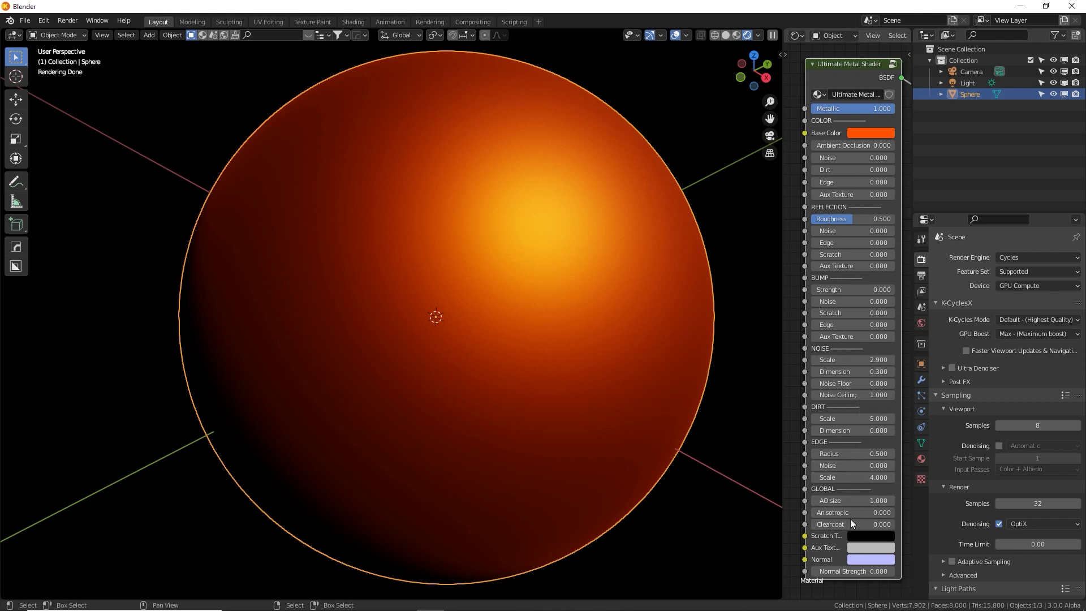
# Set the shader's reflection Roughness to about 0.796 and the reflection Noise to -0.600.
pyautogui.keyDown('alt'); pyautogui.moveTo(749, 377); pyautogui.dragTo(747, 385); pyautogui.keyUp('alt')
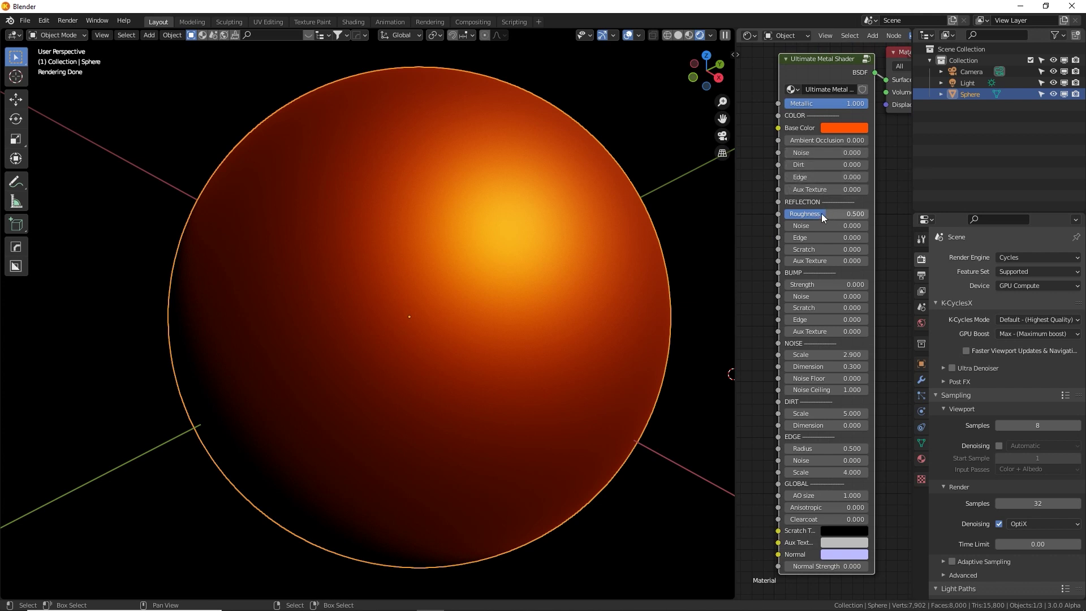
pyautogui.moveTo(822, 215); pyautogui.dragTo(853, 215)
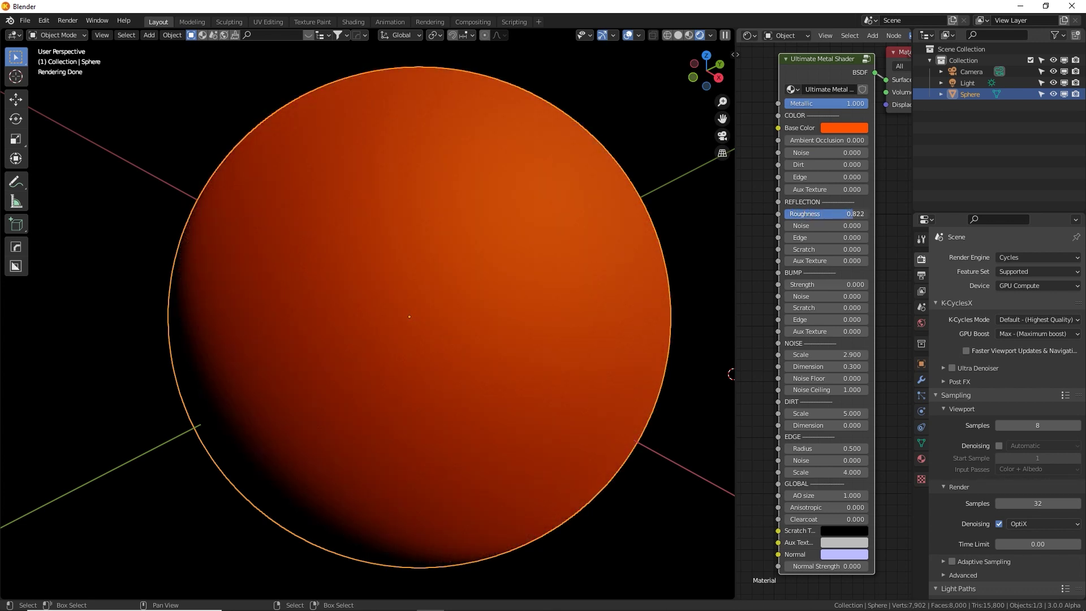
pyautogui.moveTo(853, 215); pyautogui.dragTo(851, 215)
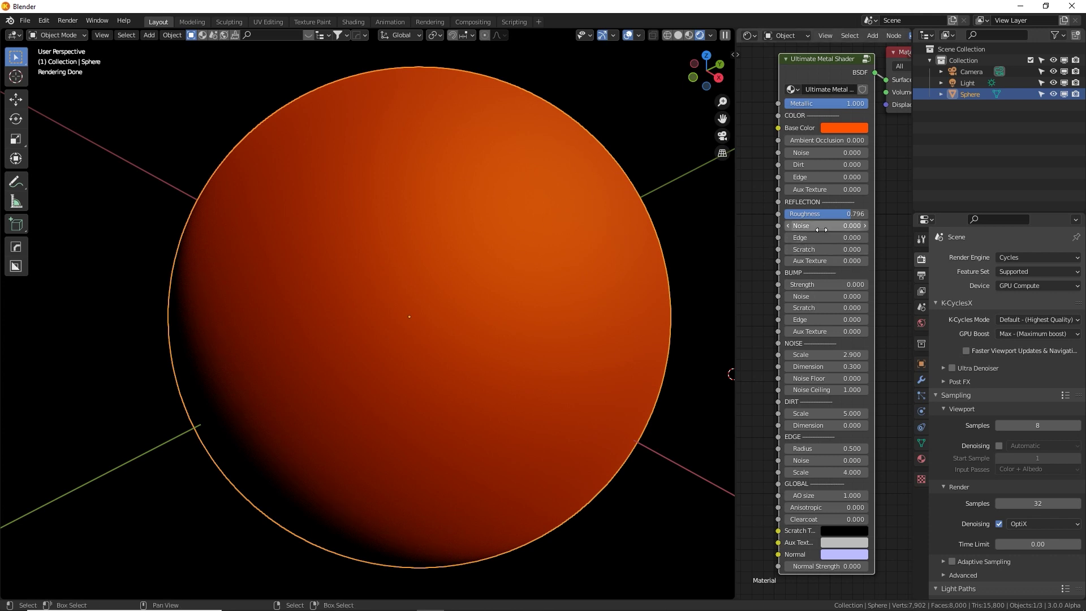
pyautogui.moveTo(812, 226)
pyautogui.mouseDown()
pyautogui.moveTo(868, 226)
pyautogui.moveTo(755, 226)
pyautogui.moveTo(796, 226)
pyautogui.mouseUp()
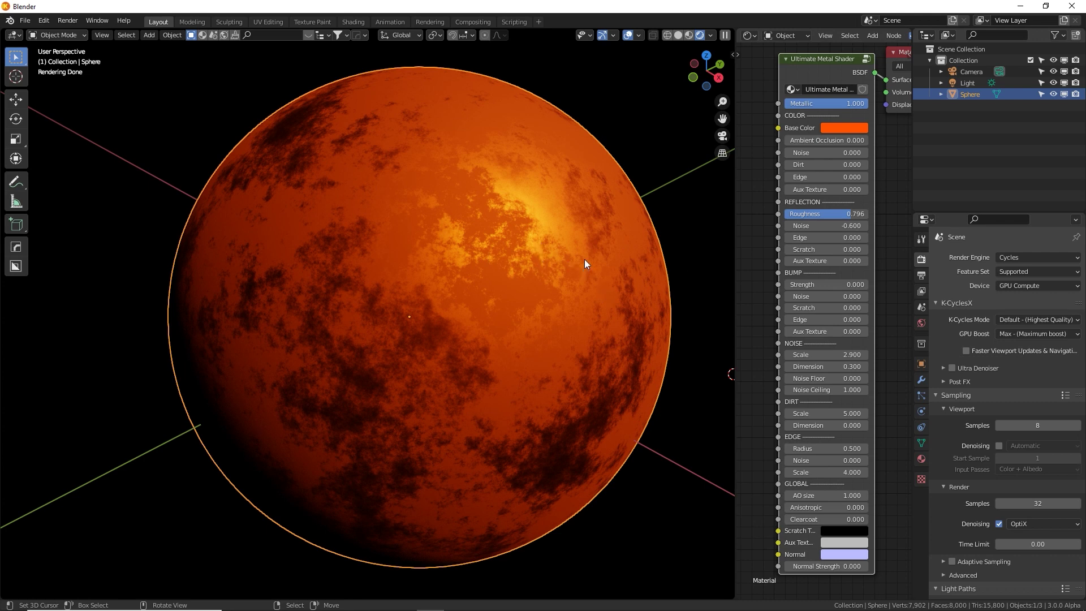
# In Edit Mode with face selection, select three separate horizontal bands of face loops around the sphere's middle.
pyautogui.press('Tab')
pyautogui.click(119, 36)
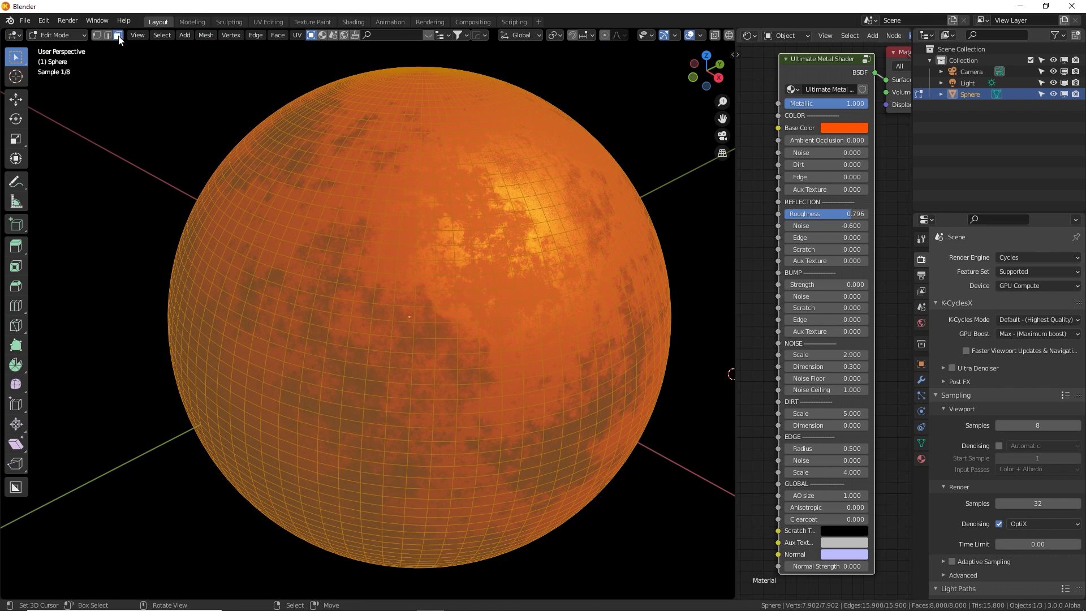
pyautogui.moveTo(425, 281); pyautogui.dragTo(647, 298, button='middle')
pyautogui.keyDown('alt'); pyautogui.click(648, 303); pyautogui.keyUp('alt')
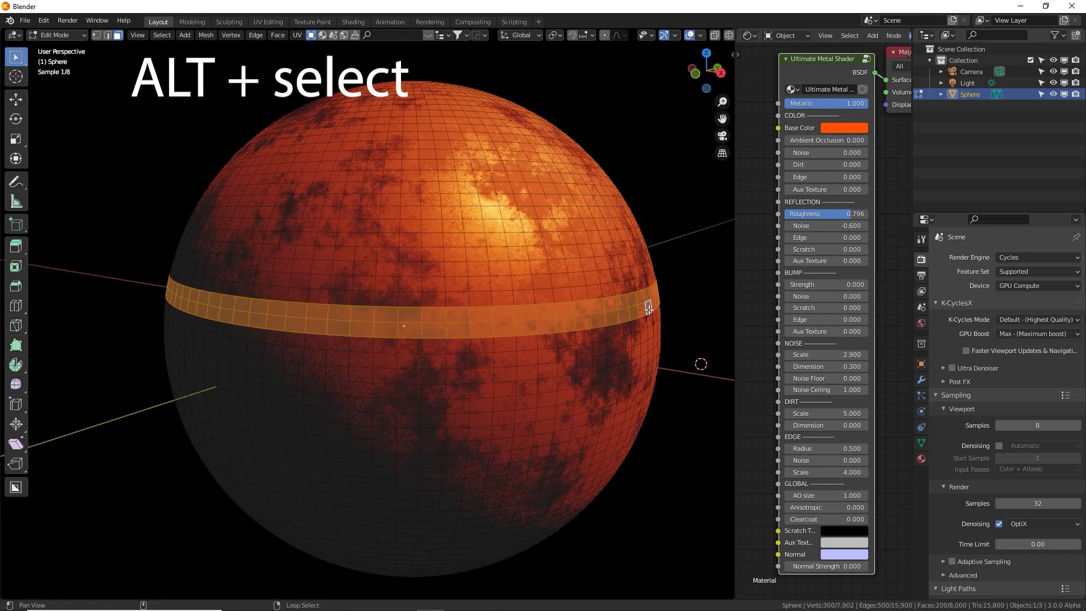
pyautogui.keyDown('alt'); pyautogui.keyDown('shift'); pyautogui.click(655, 329); pyautogui.keyUp('shift'); pyautogui.keyUp('alt')
pyautogui.keyDown('alt'); pyautogui.keyDown('shift'); pyautogui.click(653, 343); pyautogui.keyUp('shift'); pyautogui.keyUp('alt')
pyautogui.keyDown('alt'); pyautogui.keyDown('shift'); pyautogui.click(649, 364); pyautogui.keyUp('shift'); pyautogui.keyUp('alt')
pyautogui.keyDown('alt'); pyautogui.keyDown('shift'); pyautogui.click(647, 377); pyautogui.keyUp('shift'); pyautogui.keyUp('alt')
pyautogui.moveTo(647, 378)
pyautogui.mouseDown(button='middle')
pyautogui.moveTo(632, 395)
pyautogui.moveTo(638, 356)
pyautogui.moveTo(649, 375)
pyautogui.moveTo(651, 365)
pyautogui.mouseUp(button='middle')
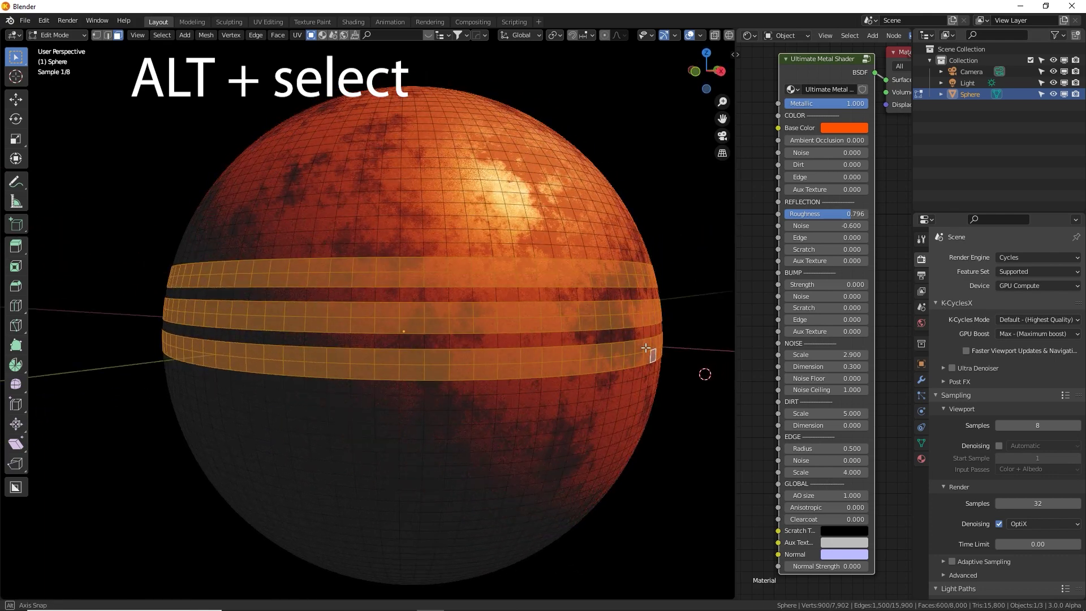
pyautogui.keyDown('alt'); pyautogui.keyDown('shift'); pyautogui.click(652, 365); pyautogui.keyUp('shift'); pyautogui.keyUp('alt')
pyautogui.keyDown('alt'); pyautogui.keyDown('shift'); pyautogui.click(645, 263); pyautogui.keyUp('shift'); pyautogui.keyUp('alt')
pyautogui.moveTo(645, 261)
pyautogui.keyDown('alt'); pyautogui.mouseDown(button='middle')
pyautogui.moveTo(638, 296)
pyautogui.moveTo(656, 258)
pyautogui.mouseUp(button='middle'); pyautogui.keyUp('alt')
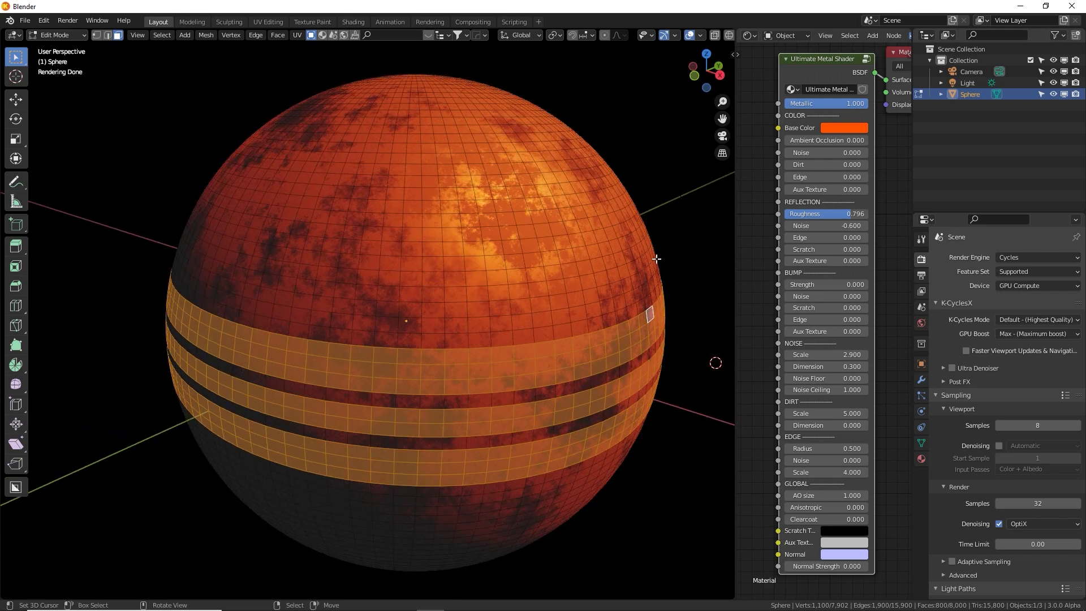
# Extrude the selected face bands in place and scale them inward to about 0.911 to form grooves.
pyautogui.press('e')
pyautogui.rightClick(656, 258)
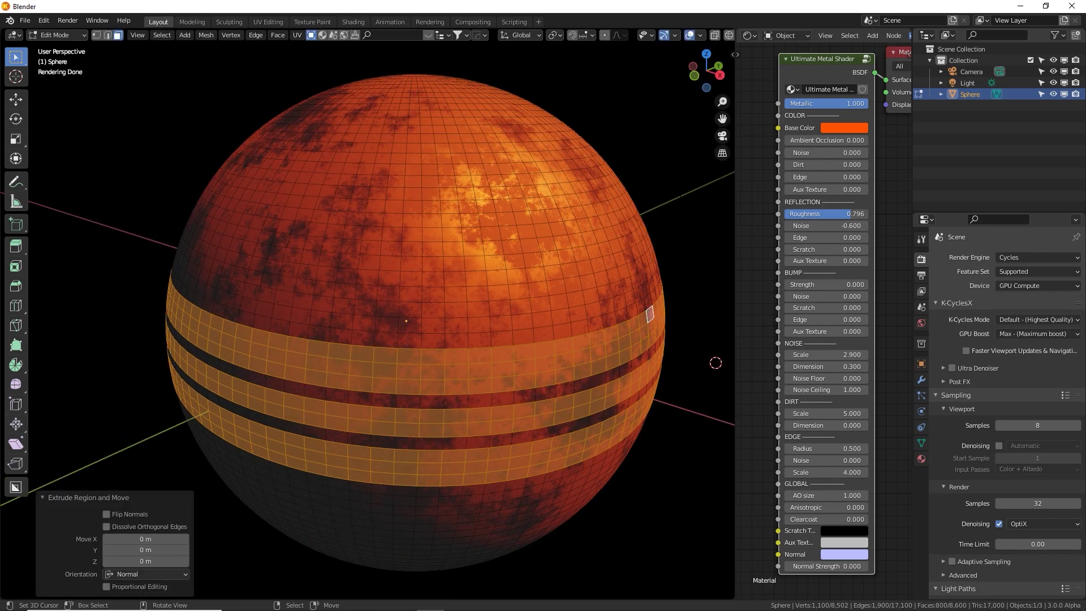
pyautogui.press('s')
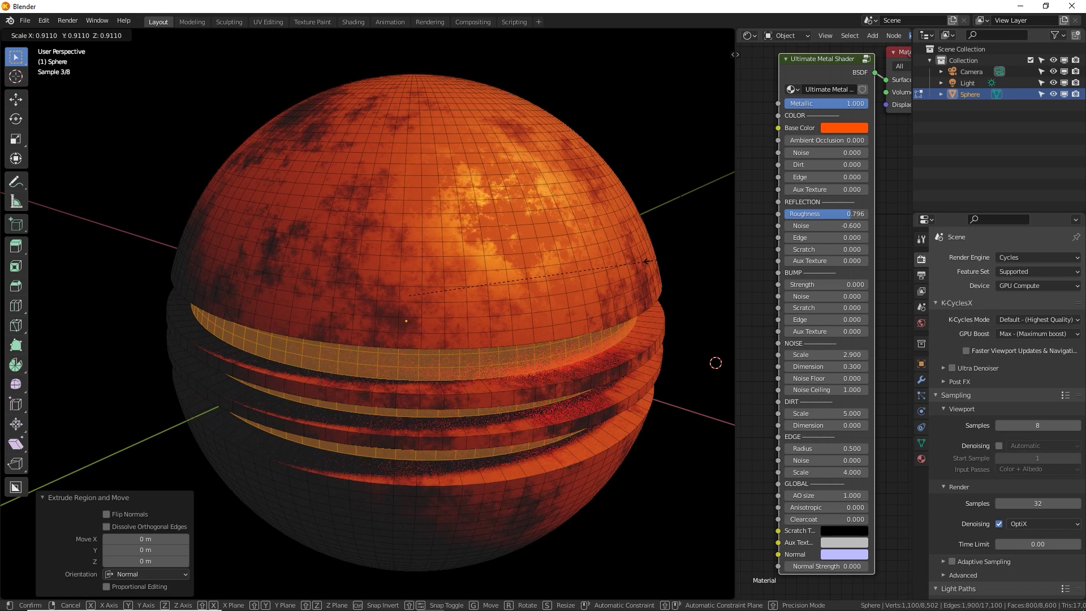
pyautogui.click(651, 260)
# Inset the groove faces individually with a thickness of about 0.0099 m.
pyautogui.scroll(3, 656, 315)
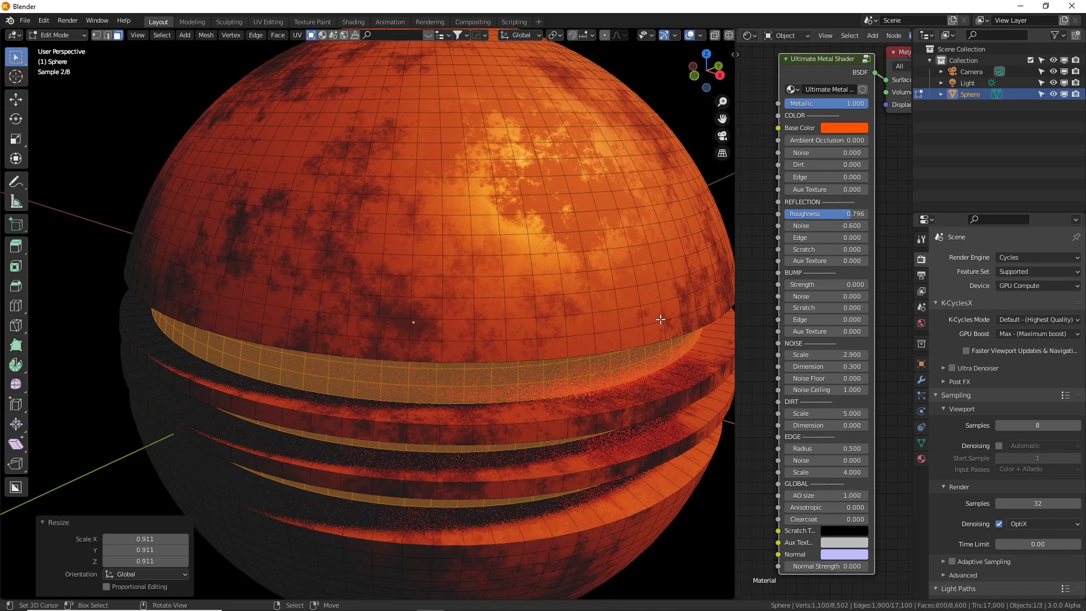
pyautogui.press('i')
pyautogui.press('i')
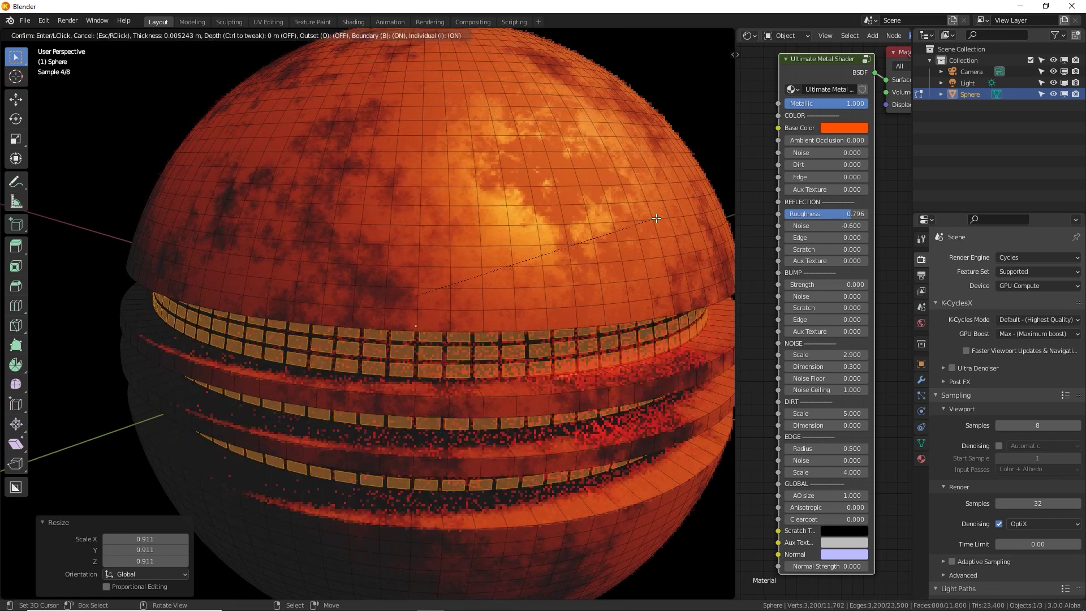
pyautogui.click(654, 226)
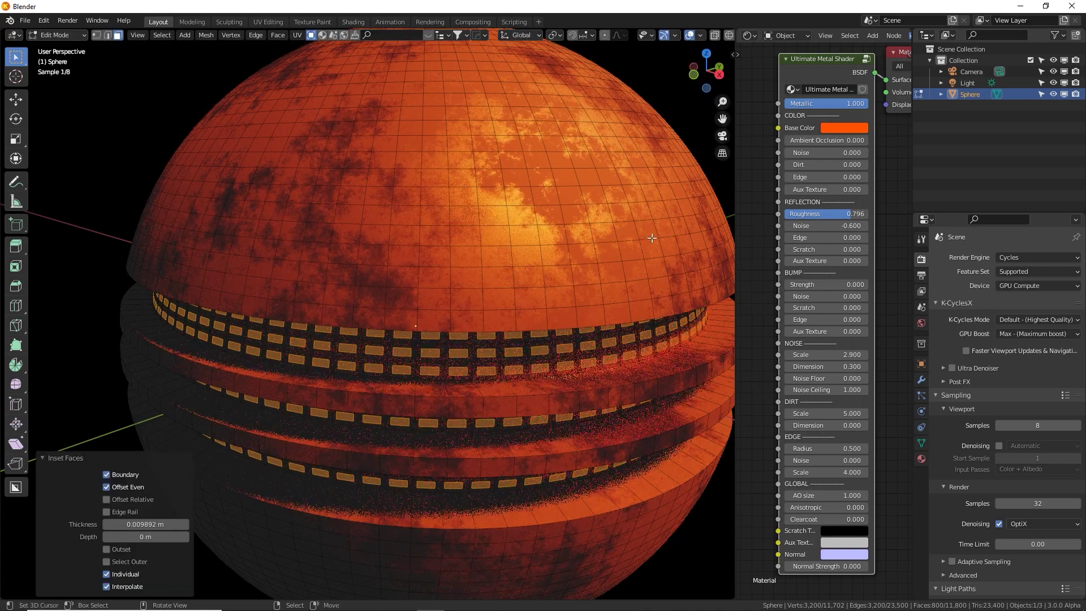
# Extrude the inset faces and scale them outward into small raised blocks, returning to Object Mode.
pyautogui.moveTo(653, 226); pyautogui.dragTo(651, 246, button='middle')
pyautogui.press('e')
pyautogui.rightClick(644, 260)
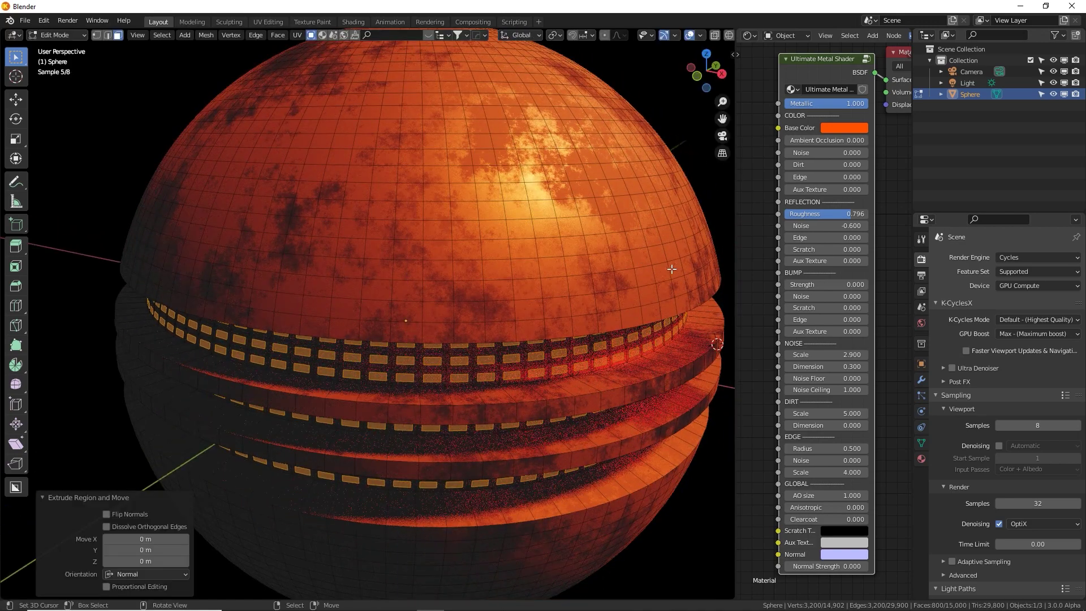
pyautogui.press('s')
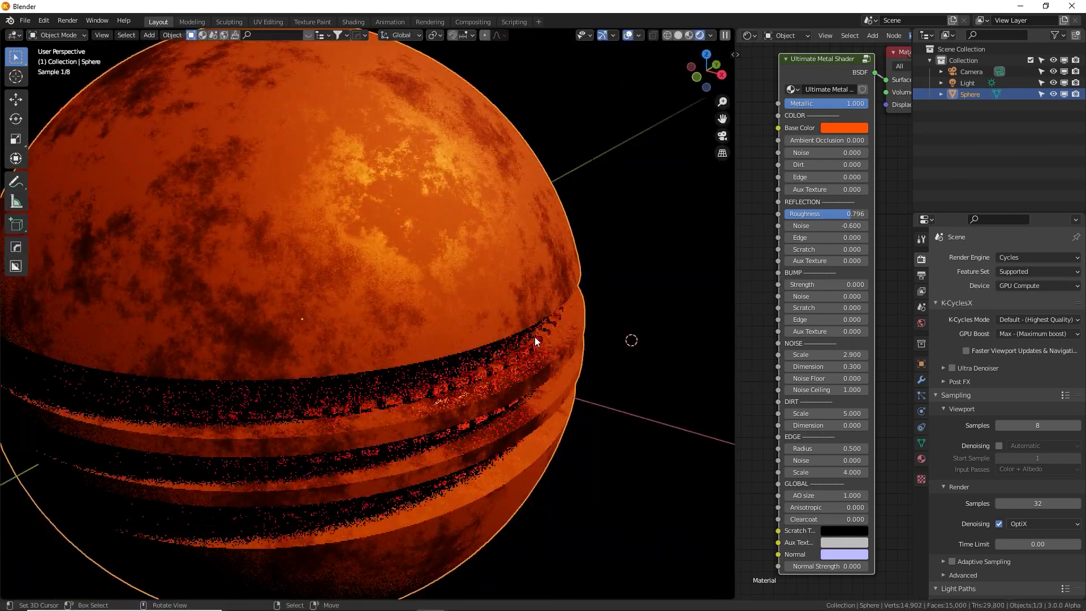
# Try the reflection Edge at -1.000, settle on 1.000, and set the edge Radius to 1.400.
pyautogui.moveTo(533, 327); pyautogui.dragTo(522, 317, button='middle')
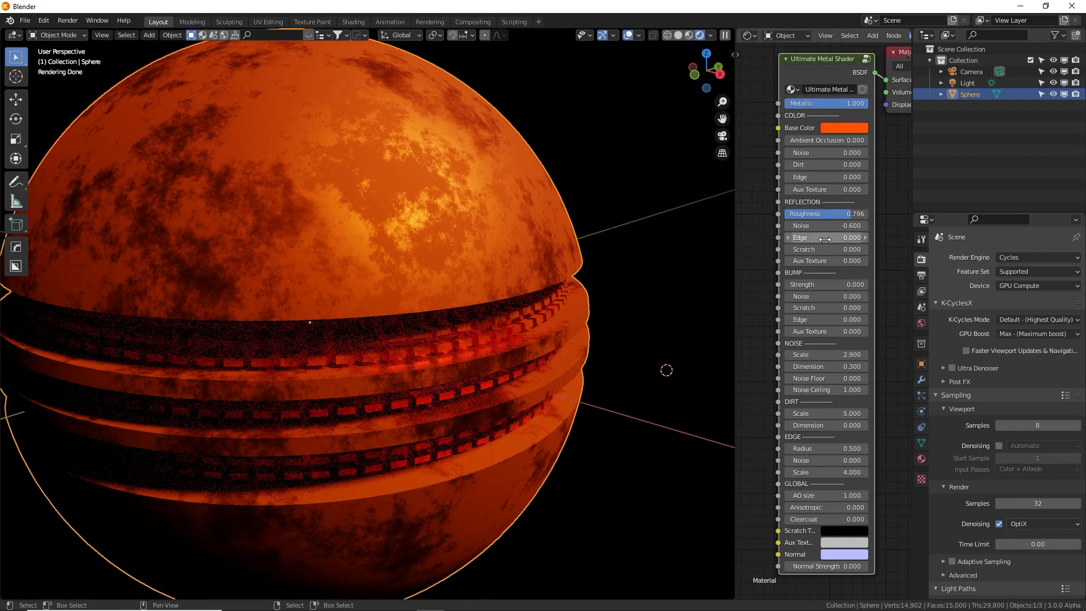
pyautogui.moveTo(824, 238); pyautogui.dragTo(792, 239)
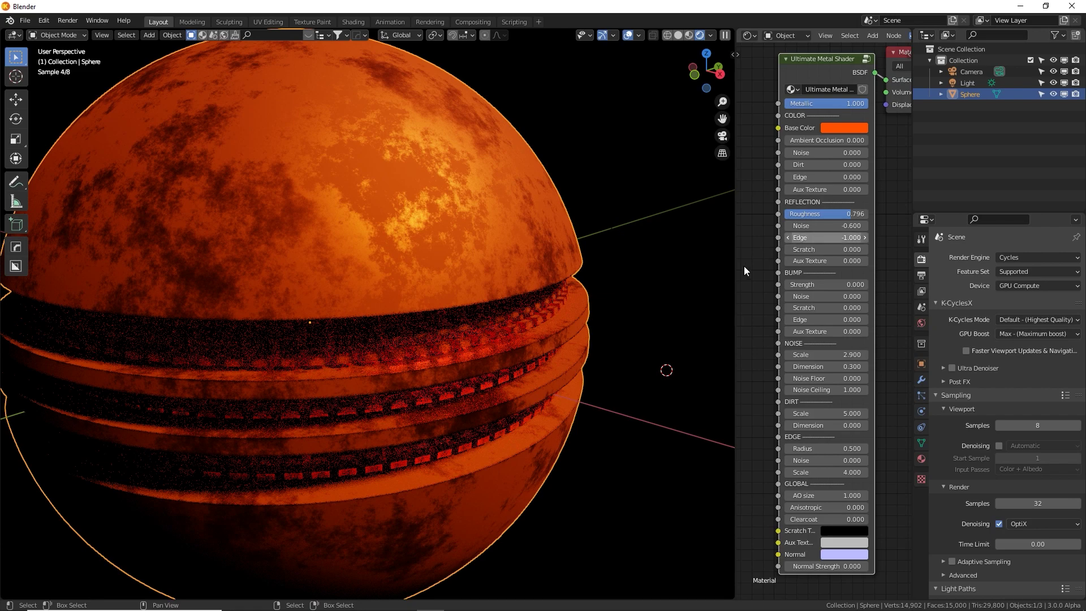
pyautogui.scroll(4, 614, 334)
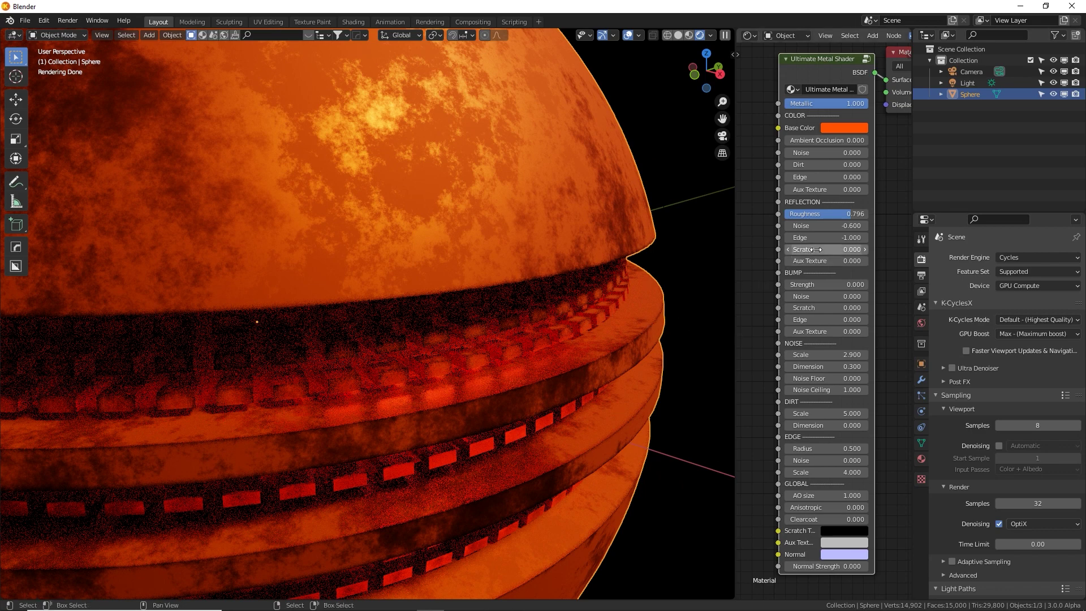
pyautogui.moveTo(812, 241); pyautogui.dragTo(868, 240)
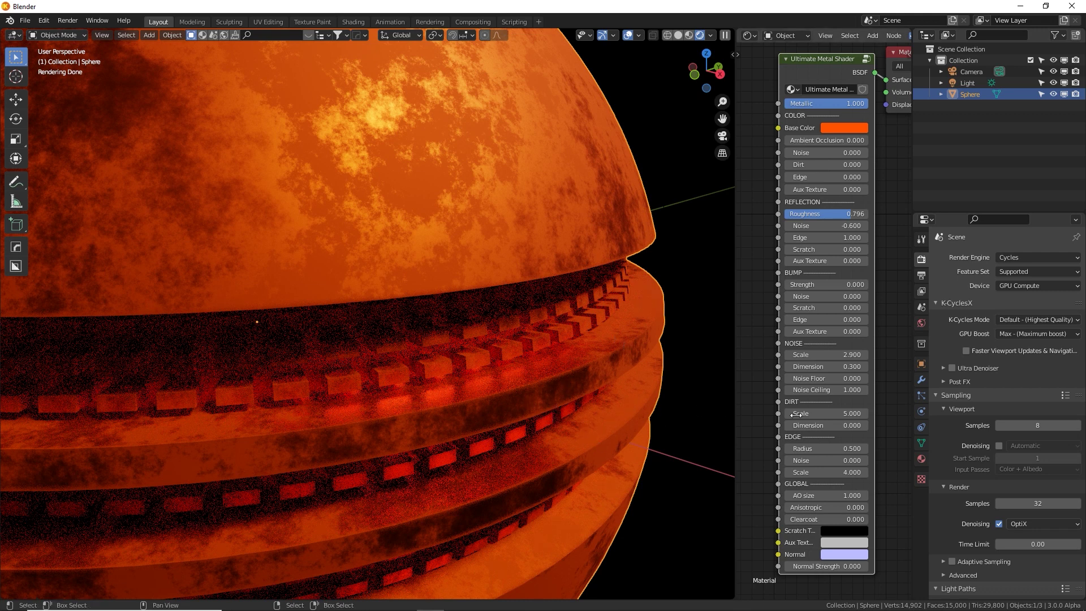
pyautogui.moveTo(826, 448)
pyautogui.mouseDown()
pyautogui.moveTo(865, 448)
pyautogui.moveTo(859, 461)
pyautogui.moveTo(827, 460)
pyautogui.mouseUp()
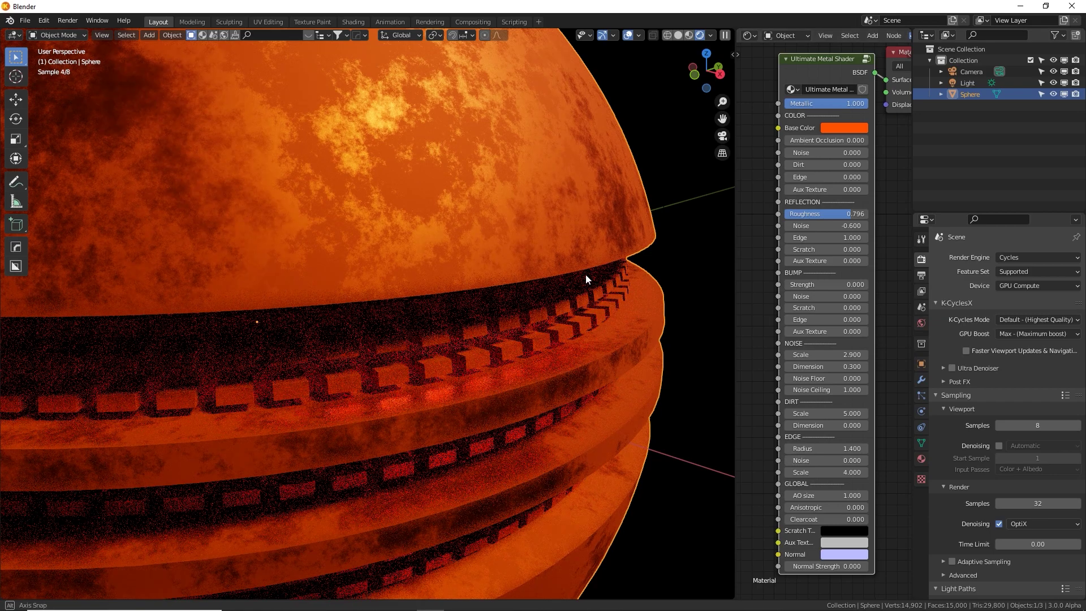
# Set the noise Scale to 5.220 and the noise Dimension to 0.440 after testing Dimension at 0.000 and 1.000.
pyautogui.scroll(-3, 585, 276)
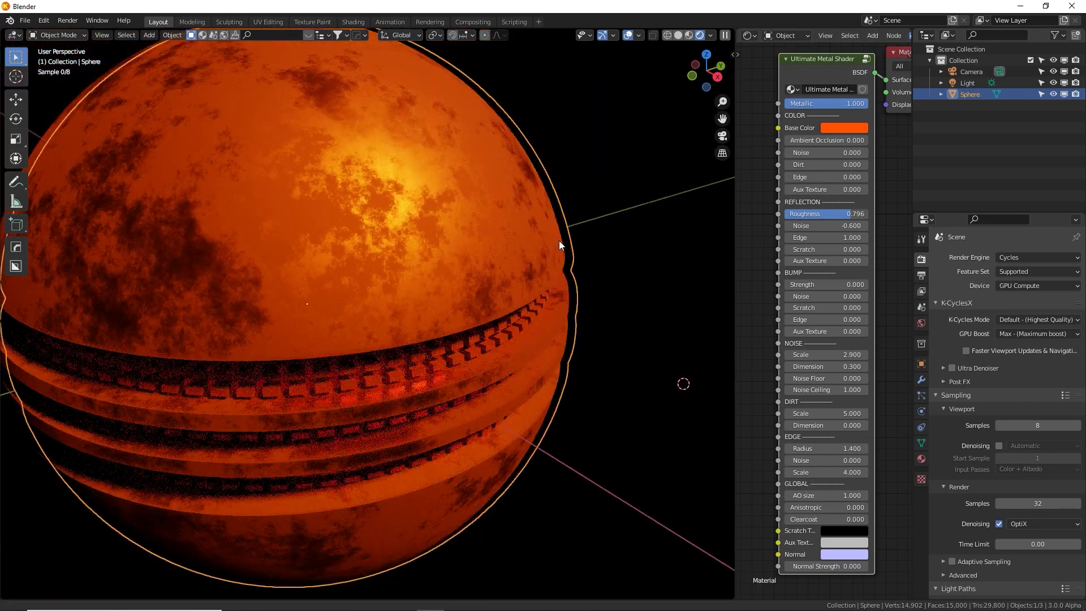
pyautogui.keyDown('shift'); pyautogui.moveTo(558, 240); pyautogui.dragTo(596, 234, button='middle'); pyautogui.keyUp('shift')
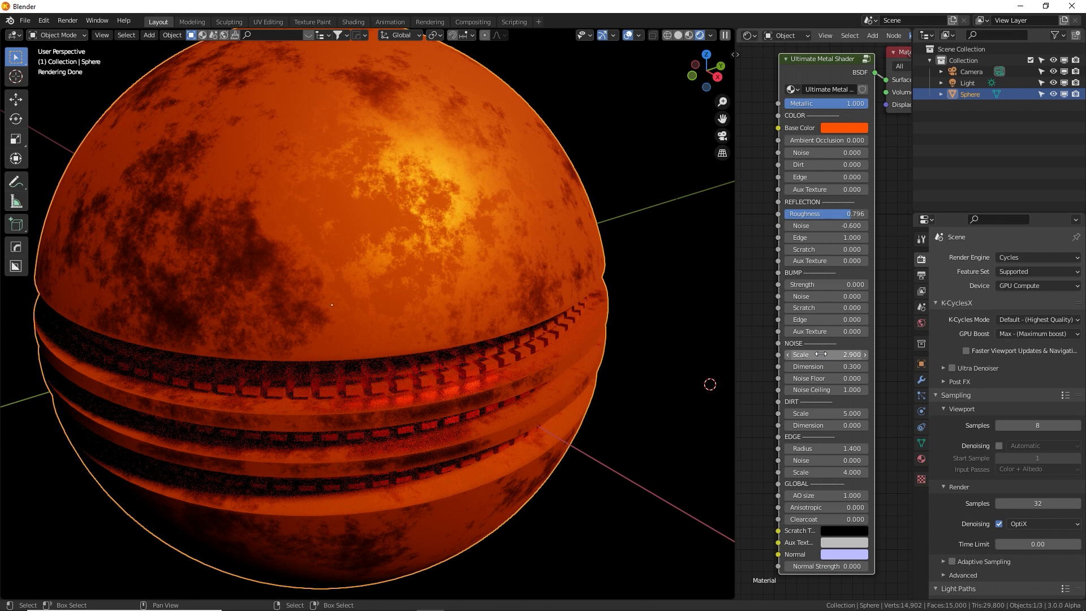
pyautogui.moveTo(772, 352); pyautogui.dragTo(775, 351, button='middle')
pyautogui.moveTo(810, 355); pyautogui.dragTo(788, 365)
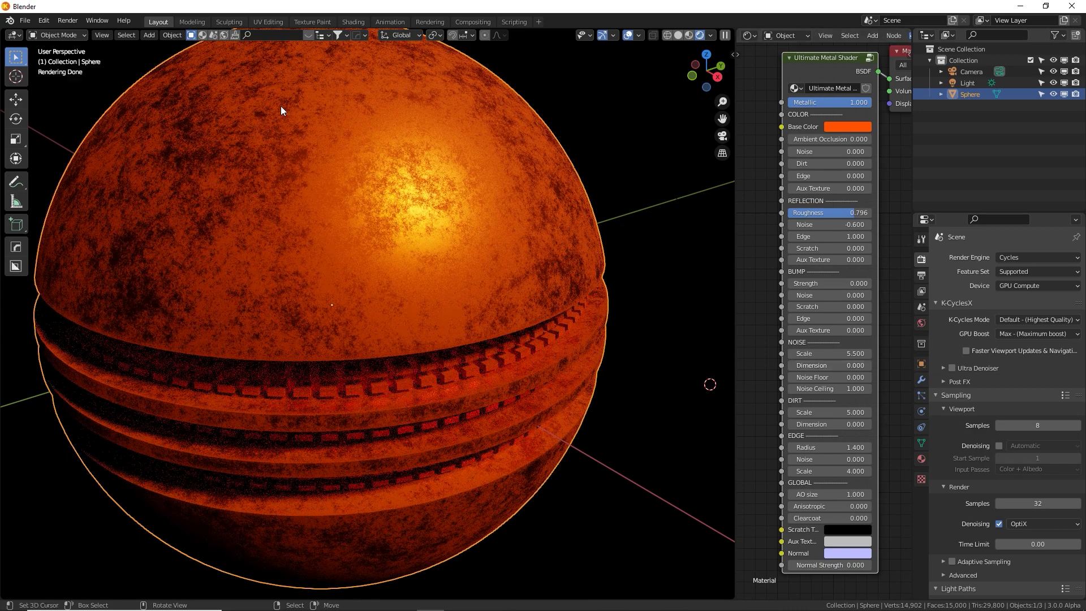
pyautogui.moveTo(815, 364)
pyautogui.mouseDown()
pyautogui.moveTo(871, 364)
pyautogui.moveTo(823, 364)
pyautogui.mouseUp()
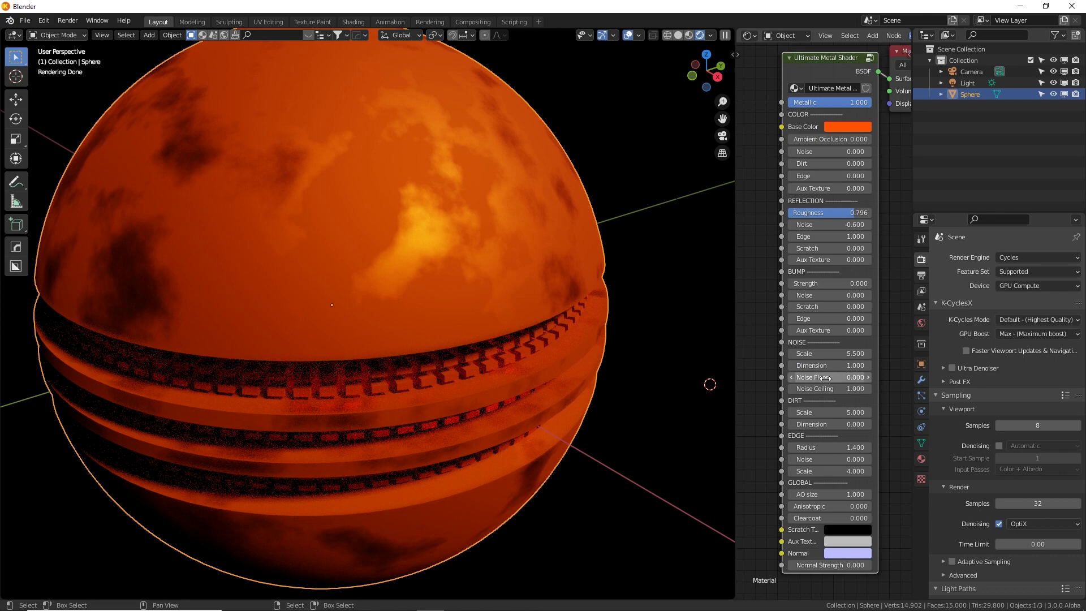
pyautogui.moveTo(824, 365)
pyautogui.mouseDown()
pyautogui.moveTo(784, 365)
pyautogui.moveTo(829, 377)
pyautogui.mouseUp()
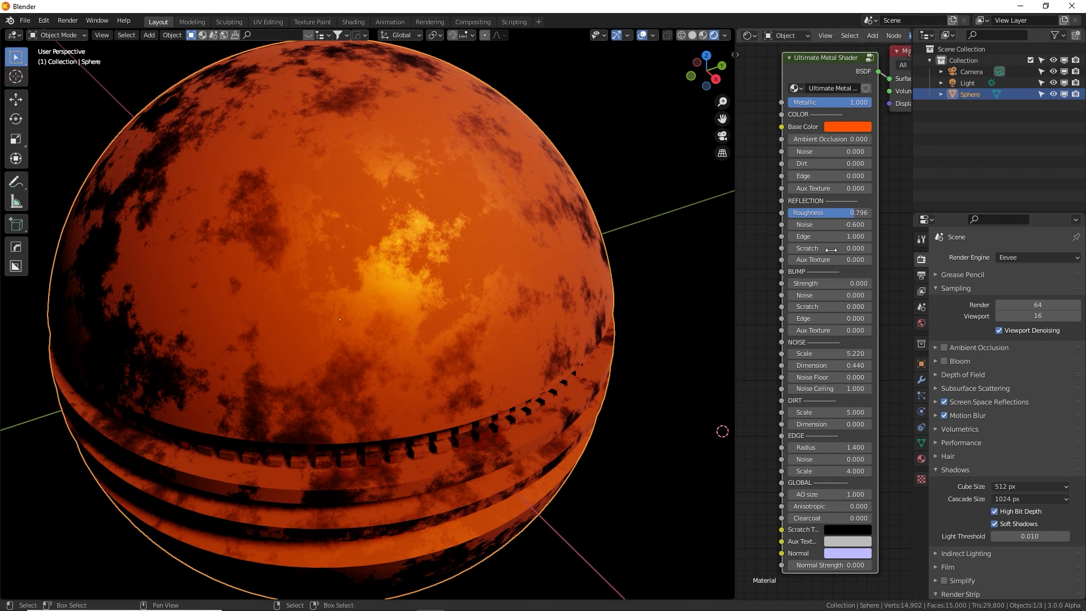
# Set the color Dirt to -1.000, the dirt Scale to 1.900 and the dirt Dimension to 0.080.
pyautogui.moveTo(820, 380)
pyautogui.mouseDown()
pyautogui.moveTo(857, 380)
pyautogui.moveTo(798, 388)
pyautogui.moveTo(833, 389)
pyautogui.mouseUp()
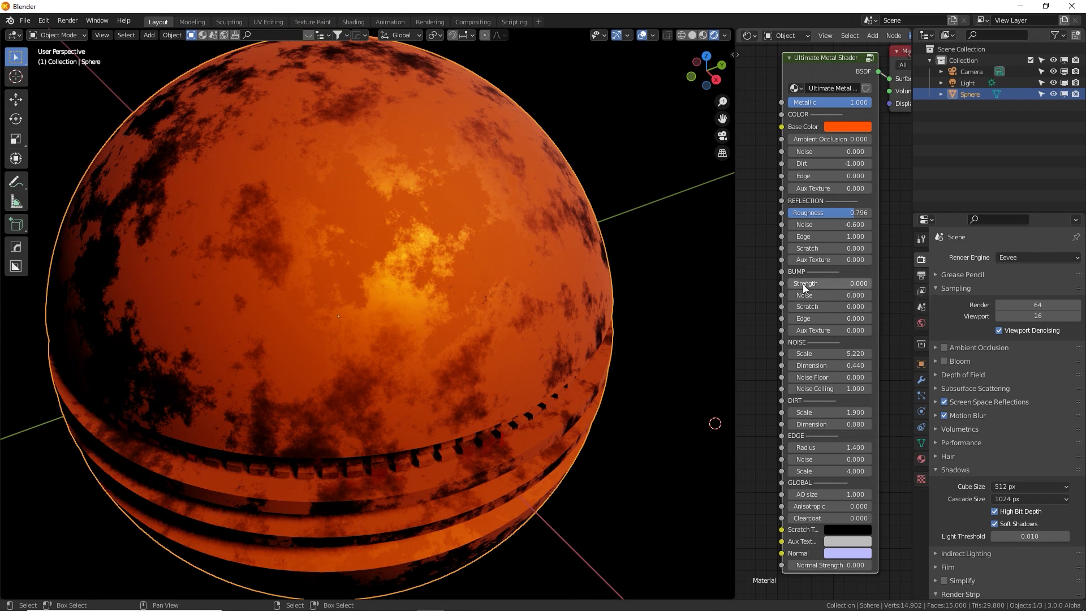
# Set the bump Strength to 1.000 and the bump Noise to -1.000 on the metal shader.
pyautogui.moveTo(804, 289); pyautogui.dragTo(882, 288)
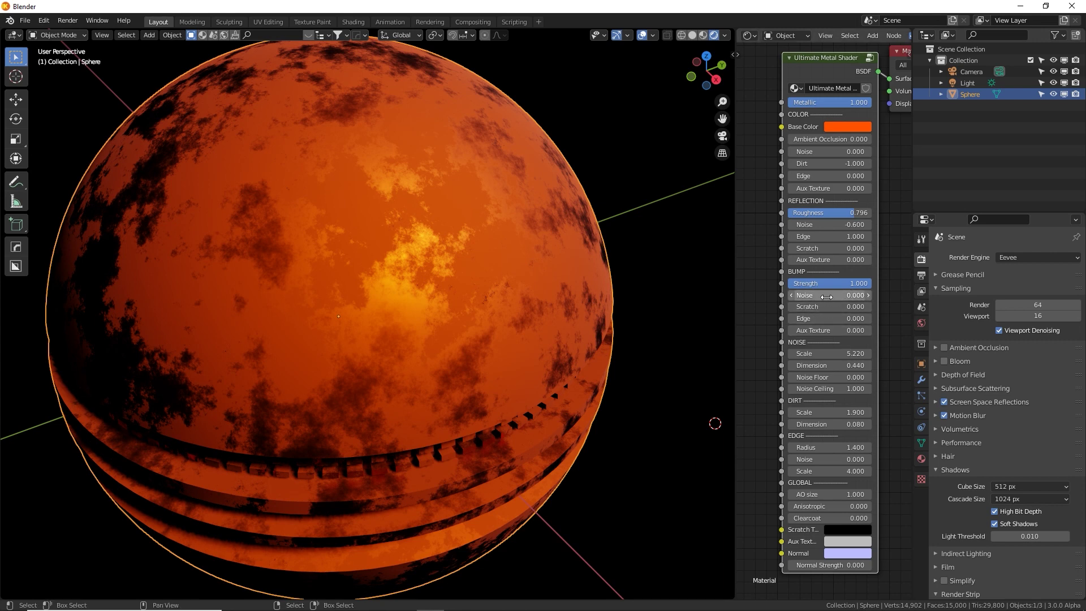
pyautogui.moveTo(824, 296); pyautogui.dragTo(792, 296)
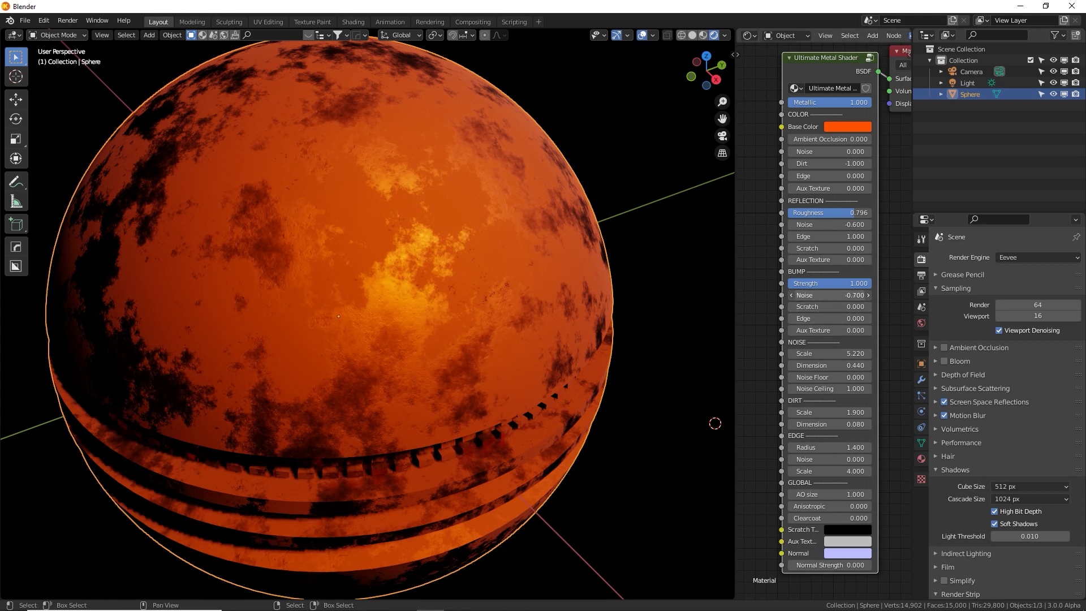
pyautogui.moveTo(365, 263); pyautogui.dragTo(374, 270, button='middle')
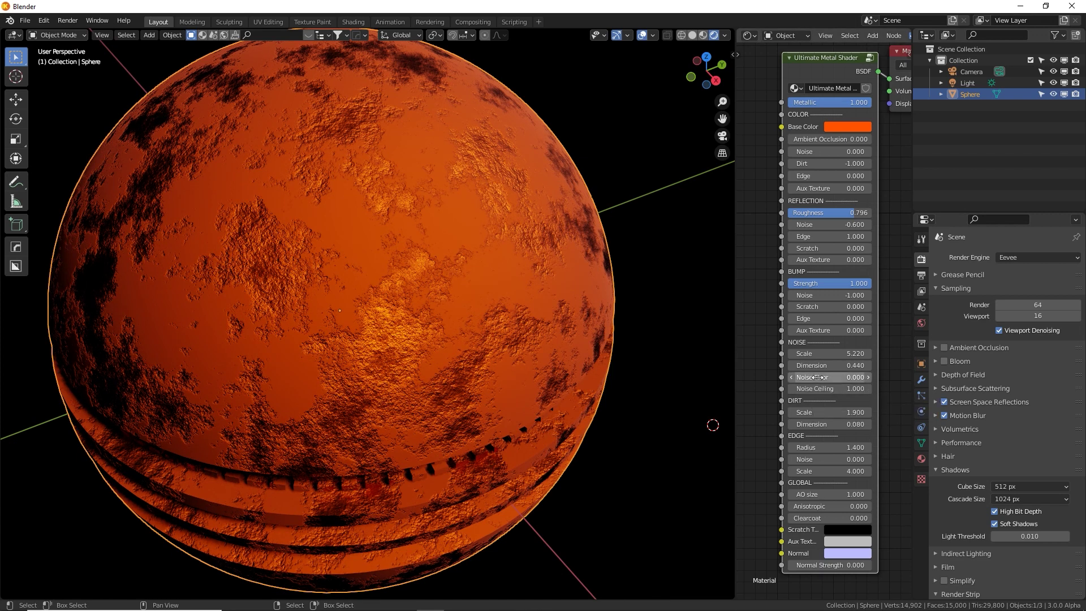
# Set the Noise Floor to 0.640 and test the bump Noise at 1.000 before returning it to -1.000.
pyautogui.keyDown('shift'); pyautogui.moveTo(816, 376); pyautogui.dragTo(859, 376); pyautogui.keyUp('shift')
pyautogui.moveTo(829, 377); pyautogui.dragTo(852, 377)
pyautogui.moveTo(823, 295); pyautogui.dragTo(871, 296)
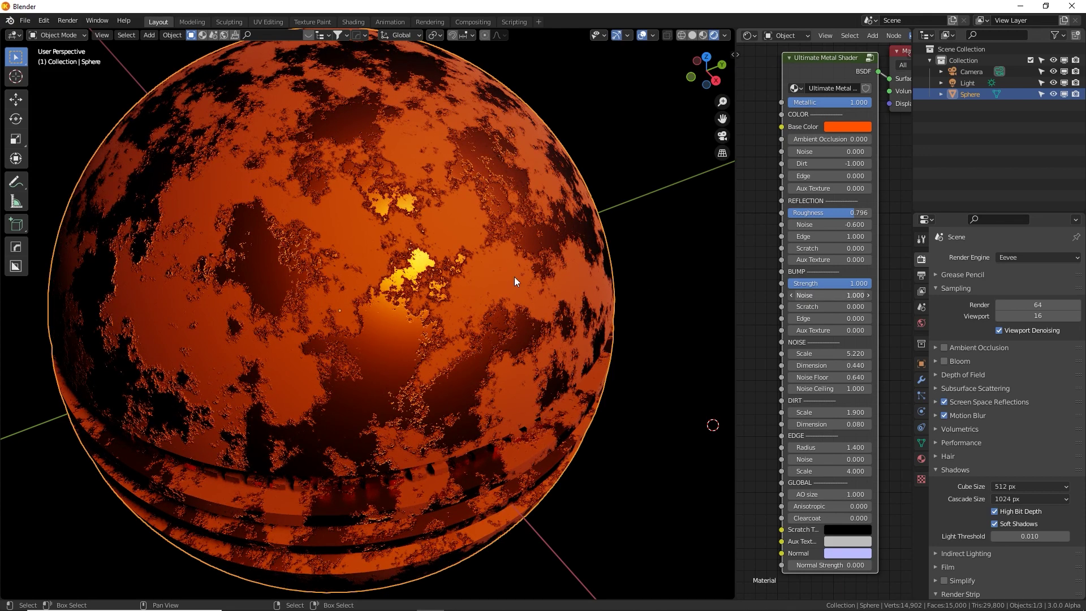
pyautogui.moveTo(417, 232); pyautogui.dragTo(429, 278, button='middle')
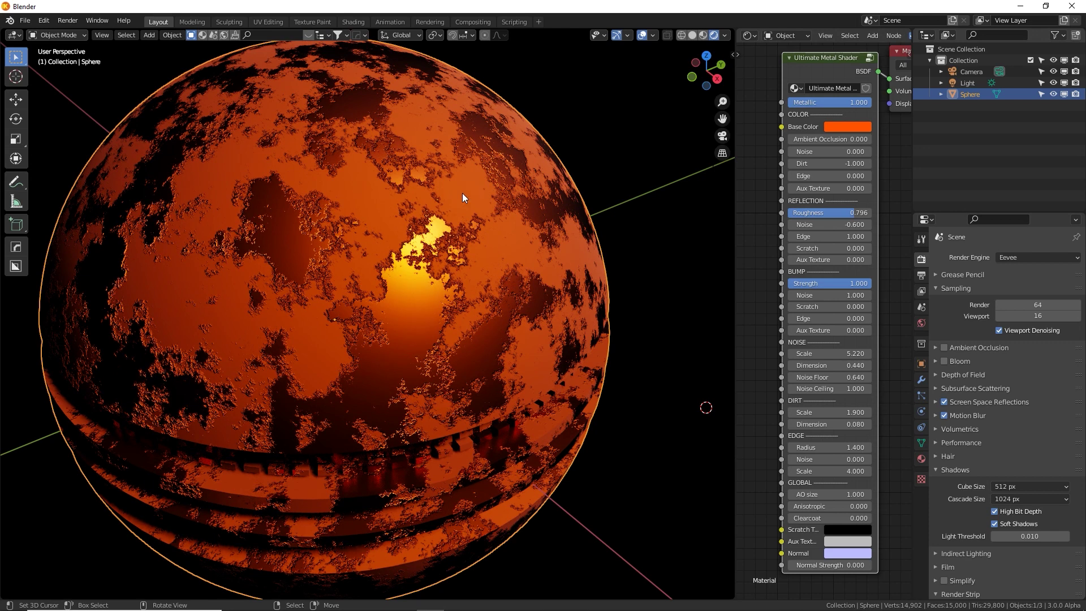
pyautogui.moveTo(823, 296); pyautogui.dragTo(788, 295)
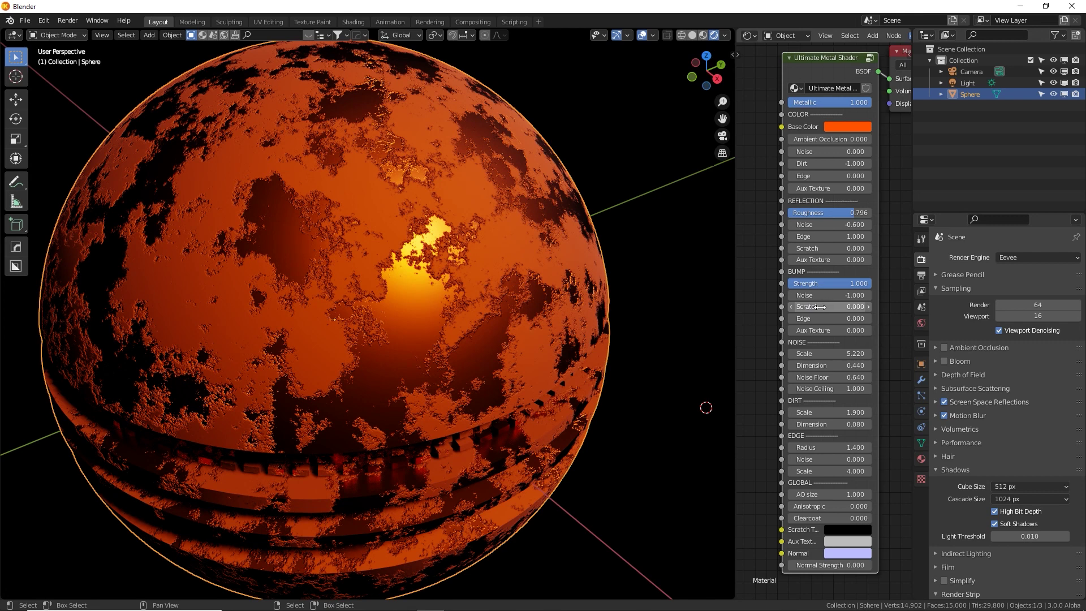
# Add an Image Texture node beside the metal shader and load Metal010_4K_Roughness.jpg from the shader's Textures folder.
pyautogui.moveTo(819, 307); pyautogui.dragTo(819, 307)
pyautogui.moveTo(761, 366); pyautogui.dragTo(834, 229, button='middle')
pyautogui.scroll(-2, 789, 303)
pyautogui.scroll(-1, 789, 303)
pyautogui.hotkey('shift', 'a')
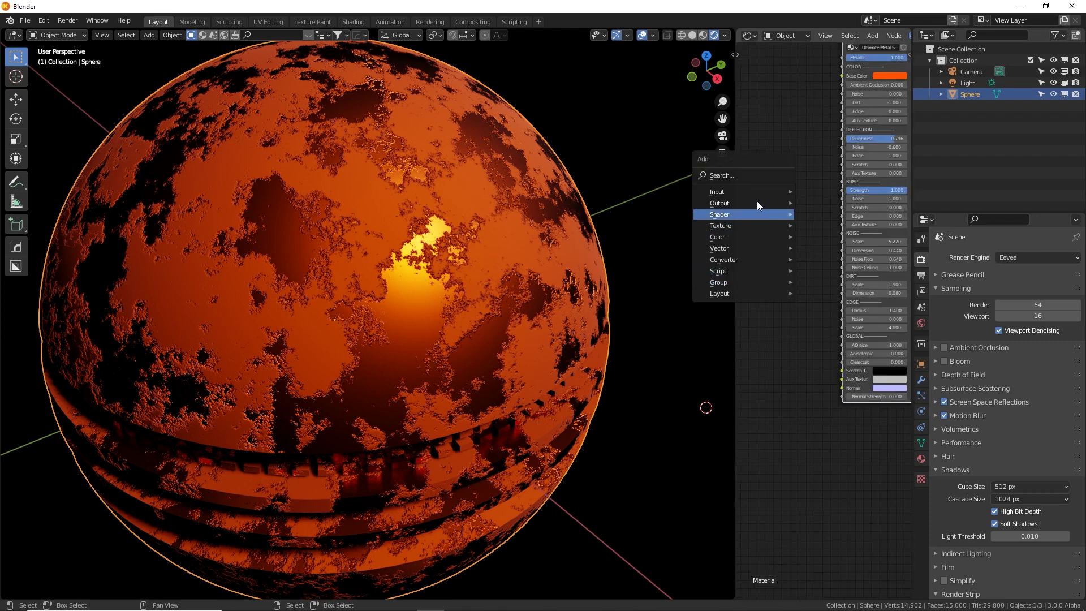
pyautogui.write('im')
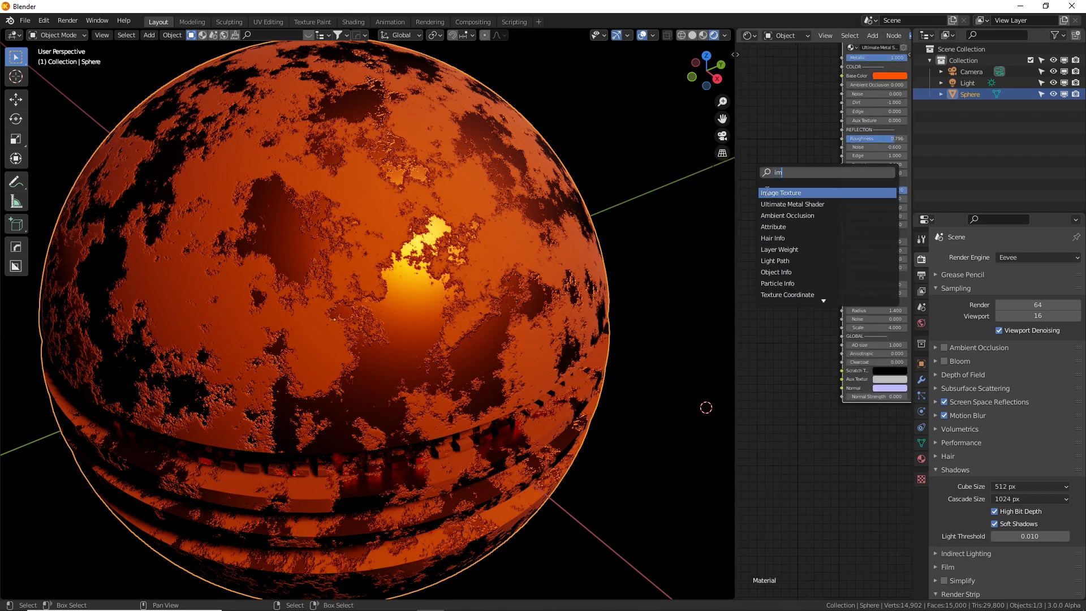
pyautogui.press('Return')
pyautogui.click(798, 246)
pyautogui.click(817, 245)
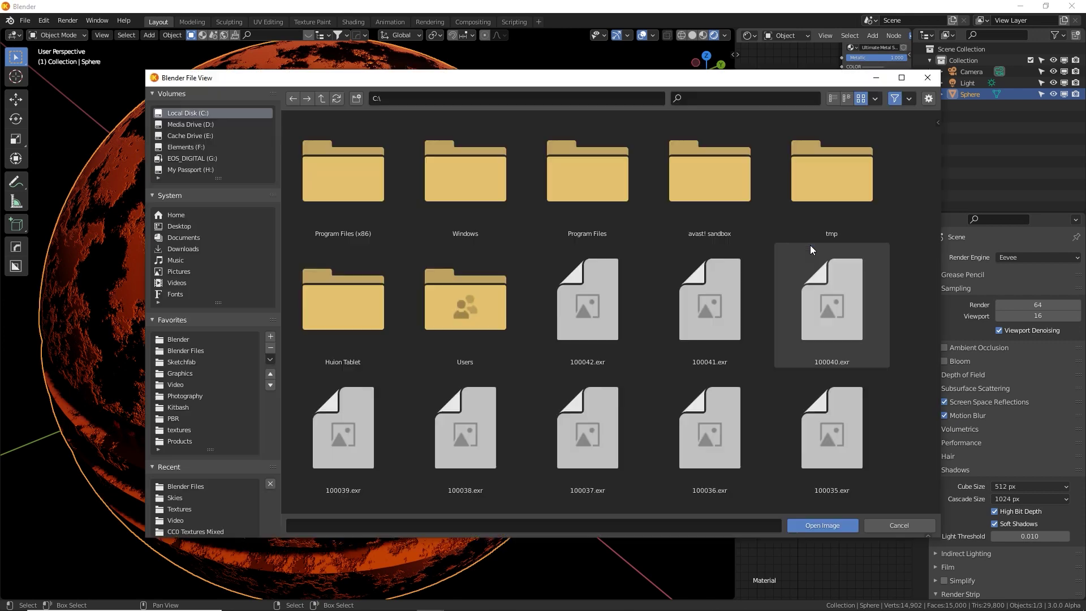
pyautogui.click(479, 304)
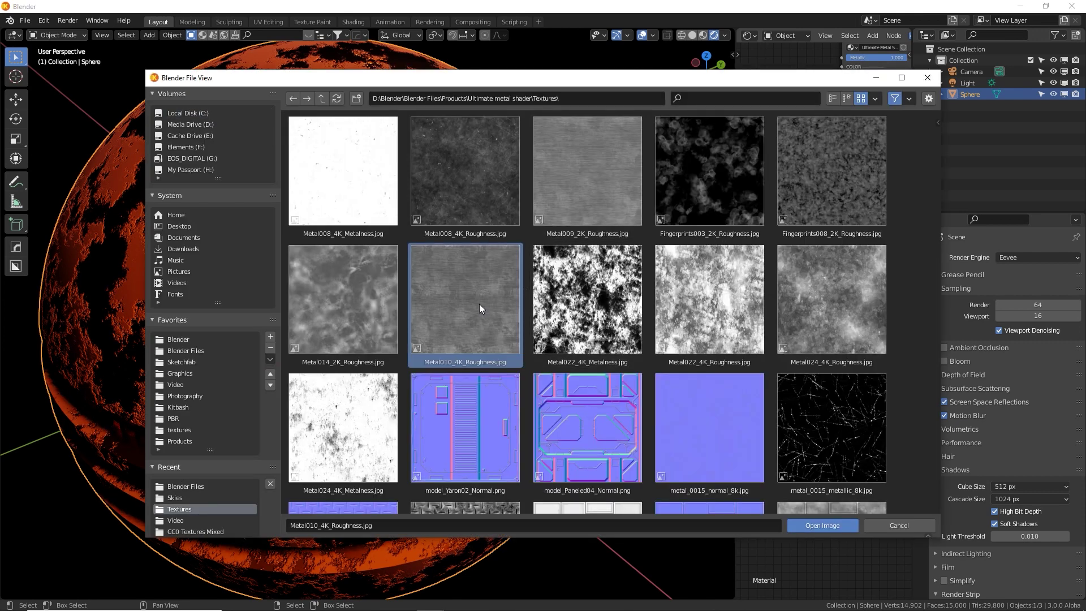
pyautogui.click(836, 526)
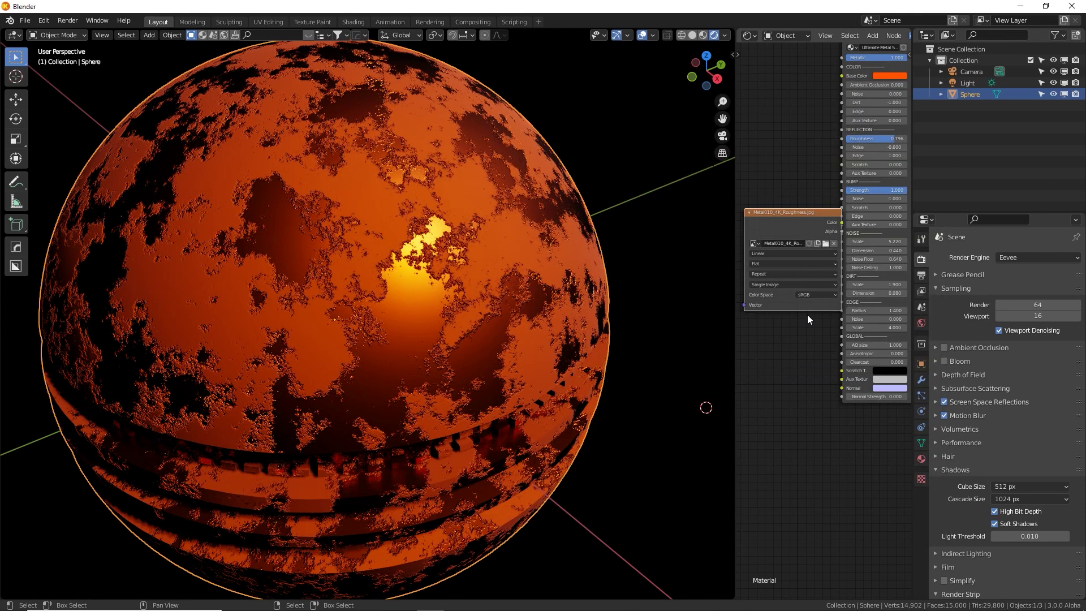
# Connect the Metal010 image's Color output to the shader's Scratch Texture input.
pyautogui.moveTo(809, 218); pyautogui.dragTo(837, 372)
pyautogui.keyDown('alt'); pyautogui.moveTo(804, 232); pyautogui.dragTo(767, 293); pyautogui.keyUp('alt')
pyautogui.scroll(2, 764, 293)
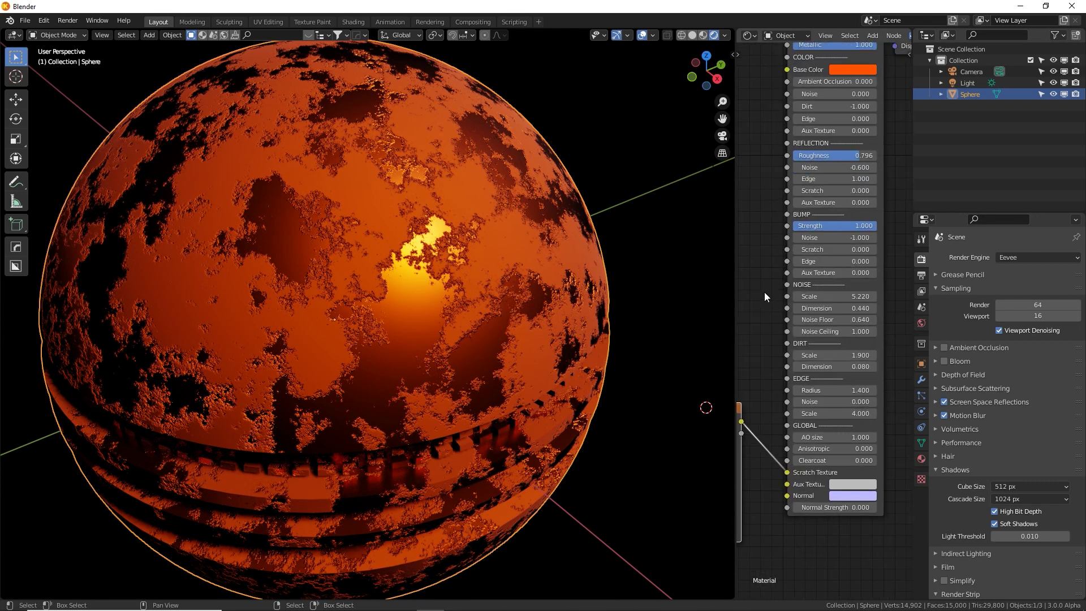
# Set the reflection Scratch to 1.000 after testing it at -1.000.
pyautogui.moveTo(830, 190); pyautogui.dragTo(862, 191)
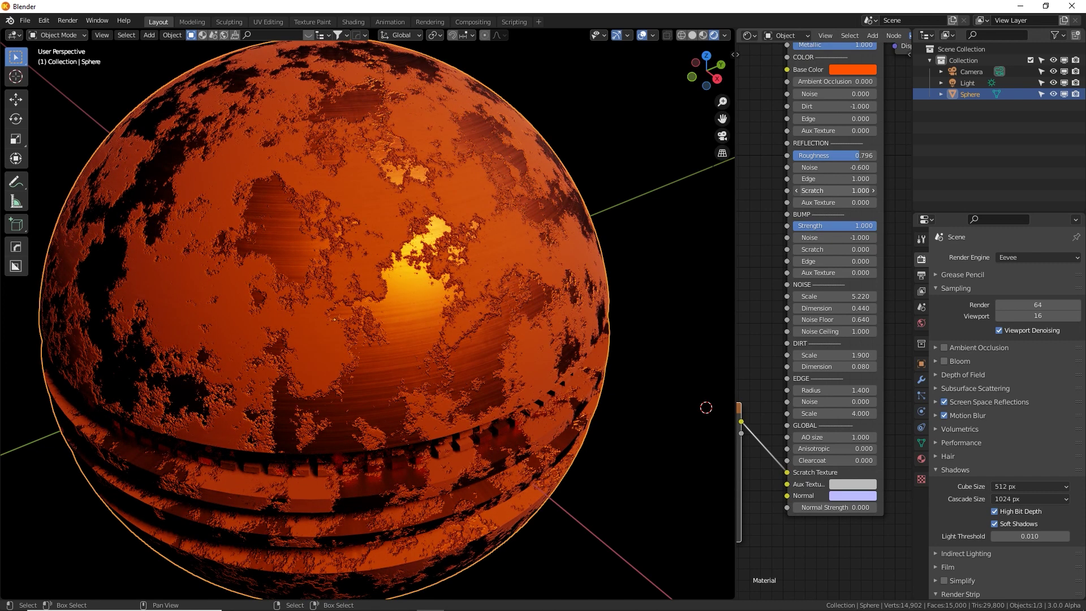
pyautogui.press('-')
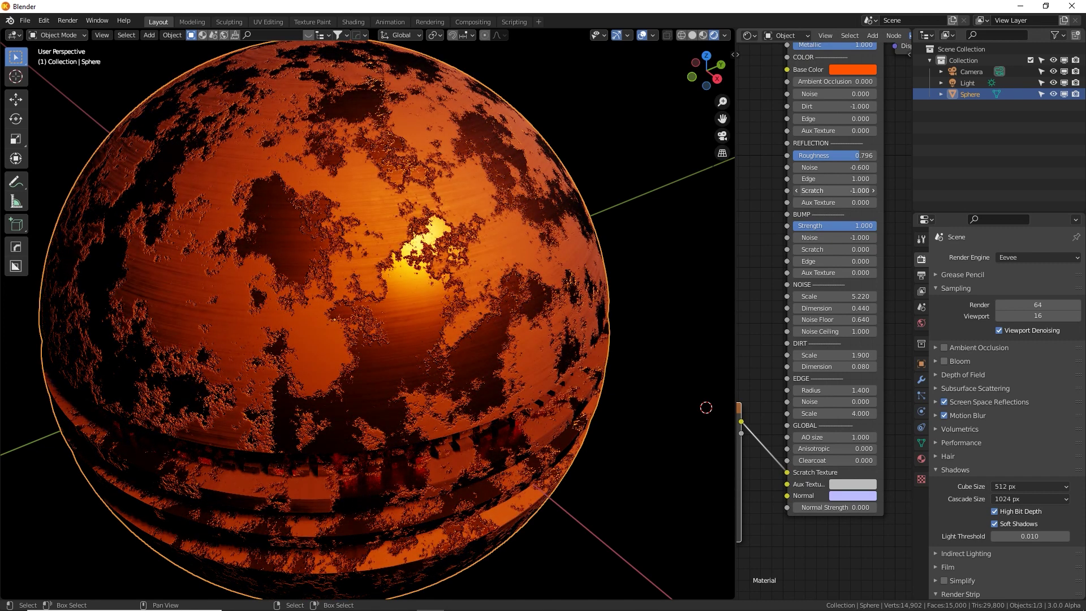
pyautogui.moveTo(843, 191); pyautogui.dragTo(950, 190)
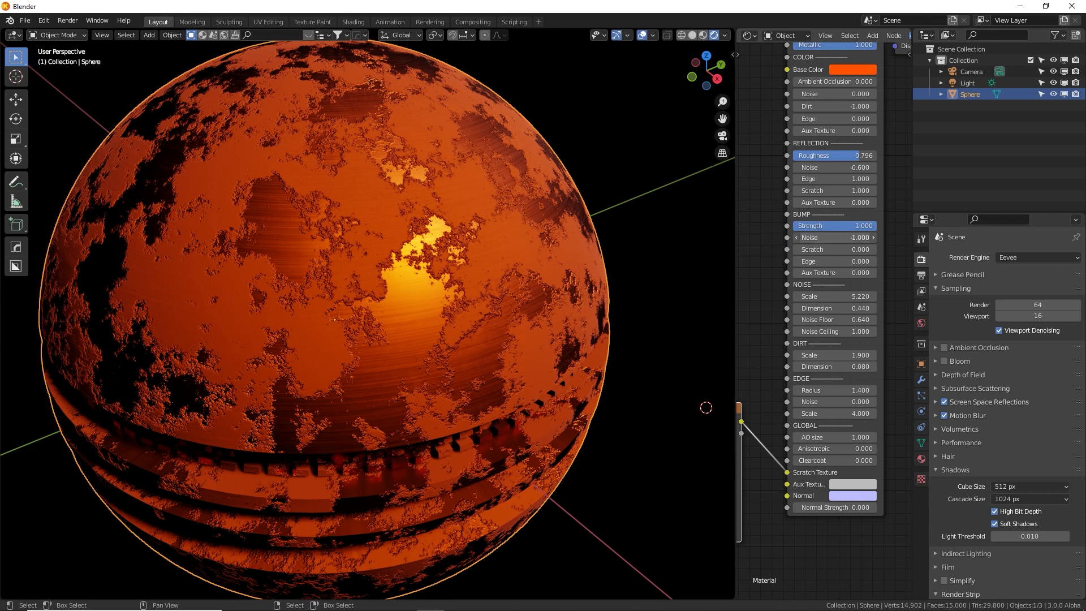
# Reset the bump Noise and the Noise Floor to 0.000.
pyautogui.click(850, 237)
pyautogui.write('0')
pyautogui.press('Return')
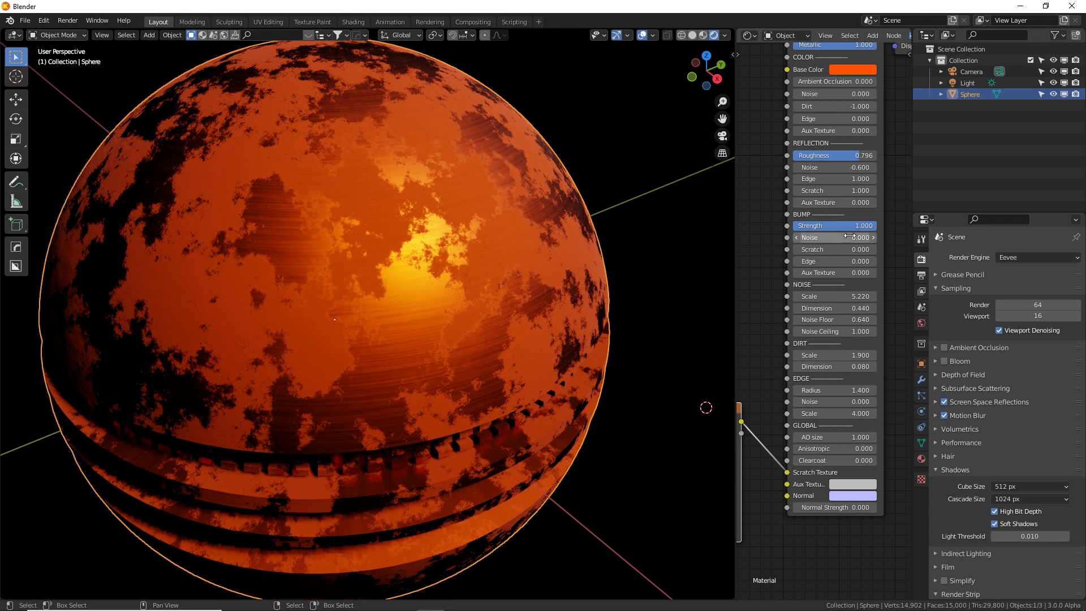
pyautogui.moveTo(847, 319); pyautogui.dragTo(810, 320)
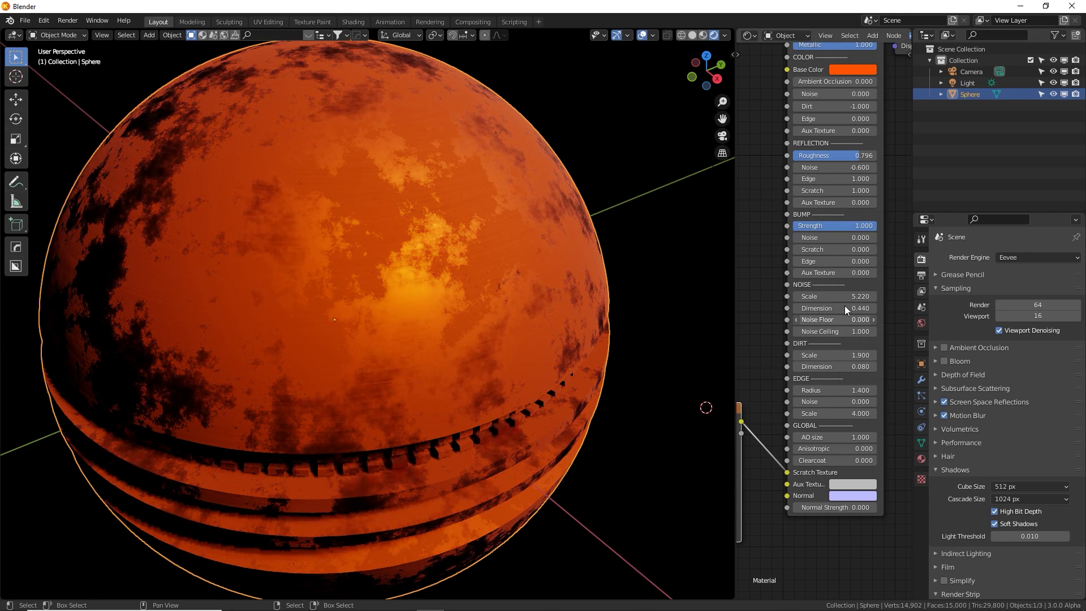
# Set Roughness to 0.329 and reflection Noise to -0.200, testing reflection Scratch at -1.000 before restoring it to 1.000.
pyautogui.moveTo(829, 168)
pyautogui.mouseDown()
pyautogui.moveTo(865, 167)
pyautogui.moveTo(833, 155)
pyautogui.mouseUp()
pyautogui.hotkey('ctrl', 'z')
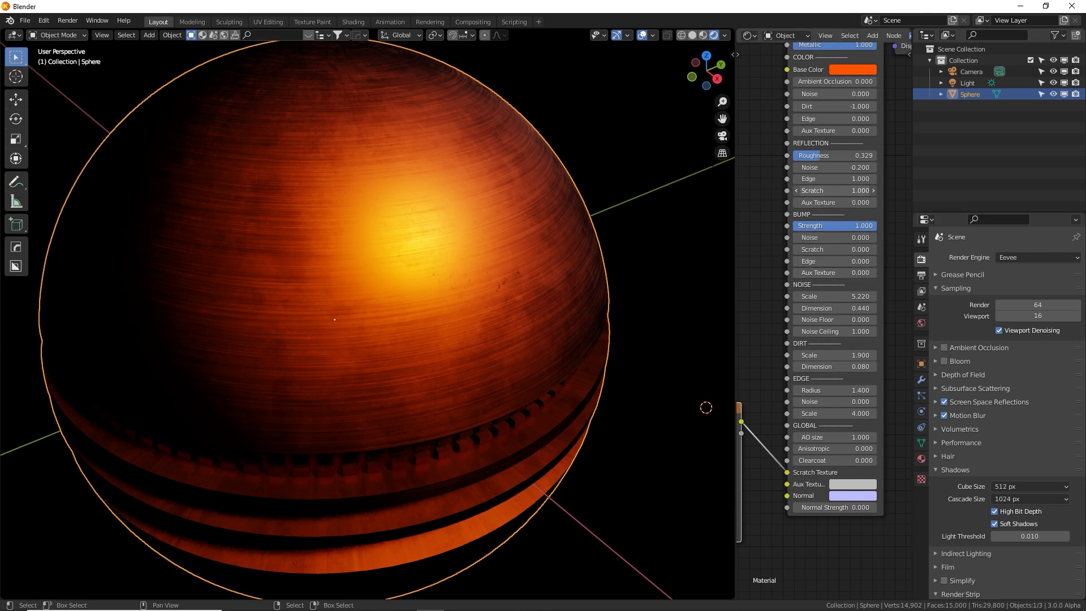
pyautogui.press('-')
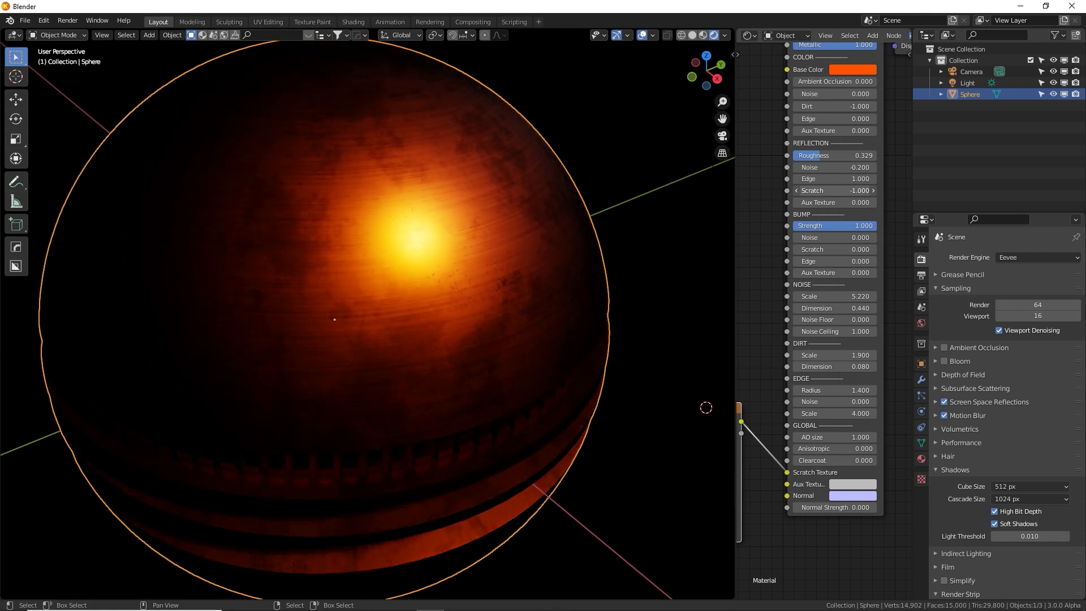
pyautogui.press('-')
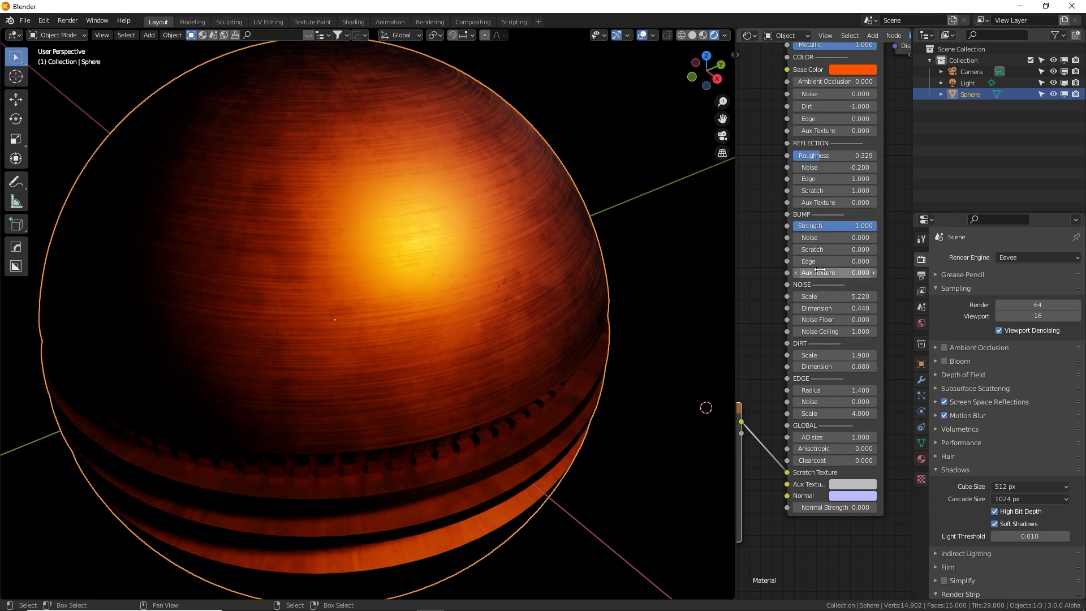
# Set the bump Scratch to 1.000 and check the relief on the sphere.
pyautogui.moveTo(825, 245); pyautogui.dragTo(853, 249)
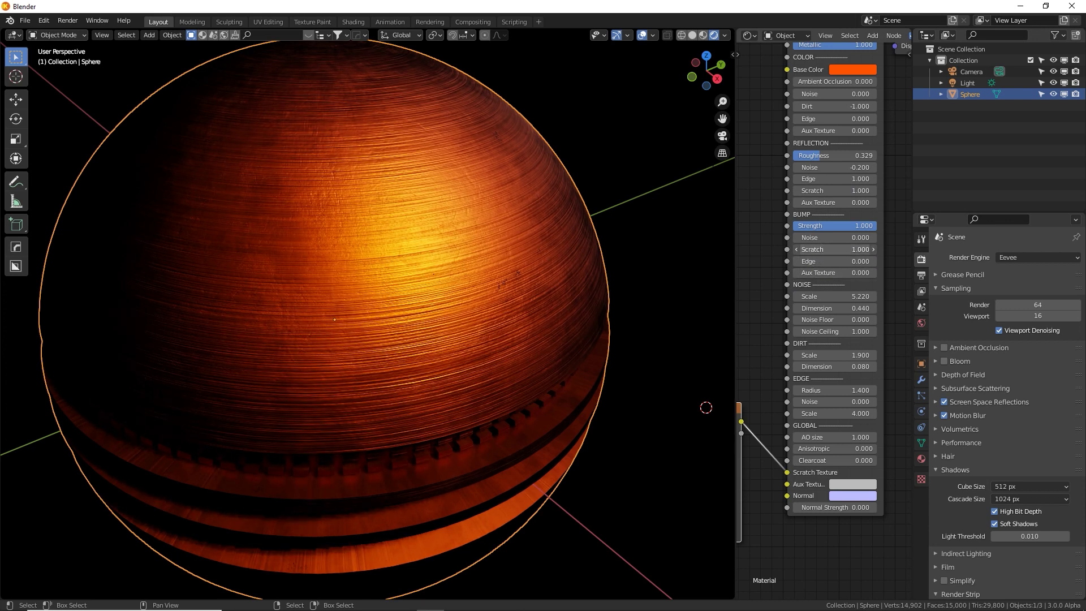
pyautogui.moveTo(436, 334); pyautogui.dragTo(428, 308, button='middle')
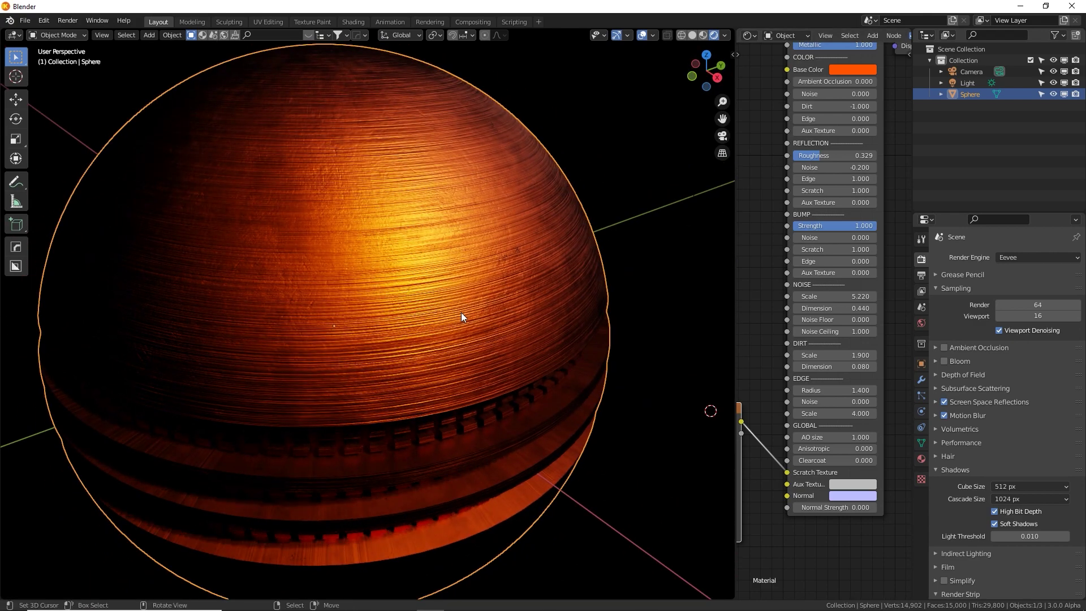
# Duplicate the image texture node, load Metal024_4K_Roughness.jpg into the copy, and connect its Color to Aux Texture.
pyautogui.moveTo(772, 382); pyautogui.dragTo(844, 248, button='middle')
pyautogui.click(786, 271)
pyautogui.hotkey('shift', 'd')
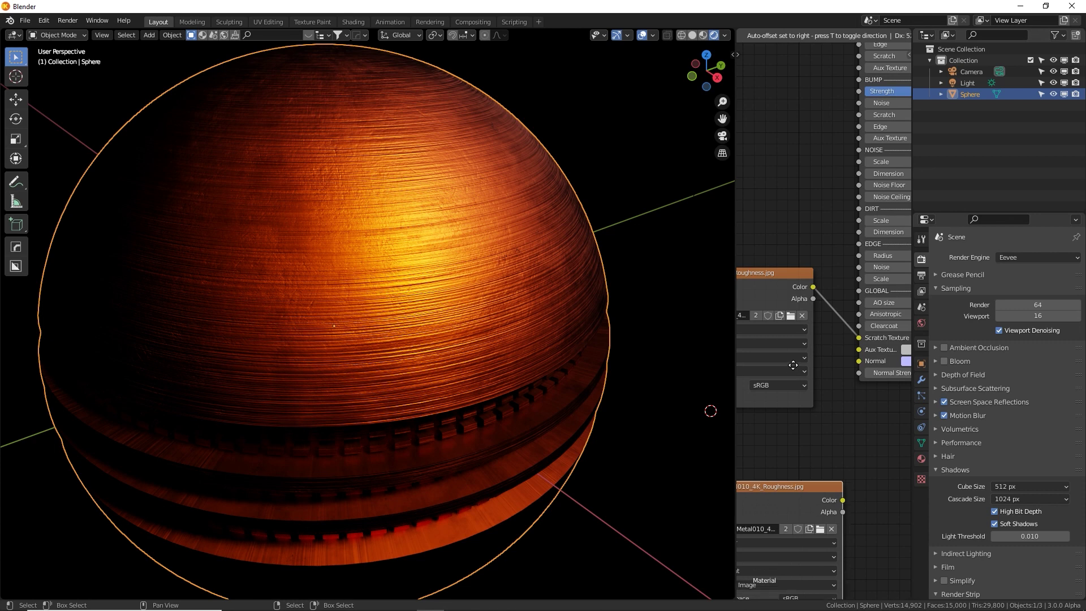
pyautogui.click(788, 357)
pyautogui.click(806, 484)
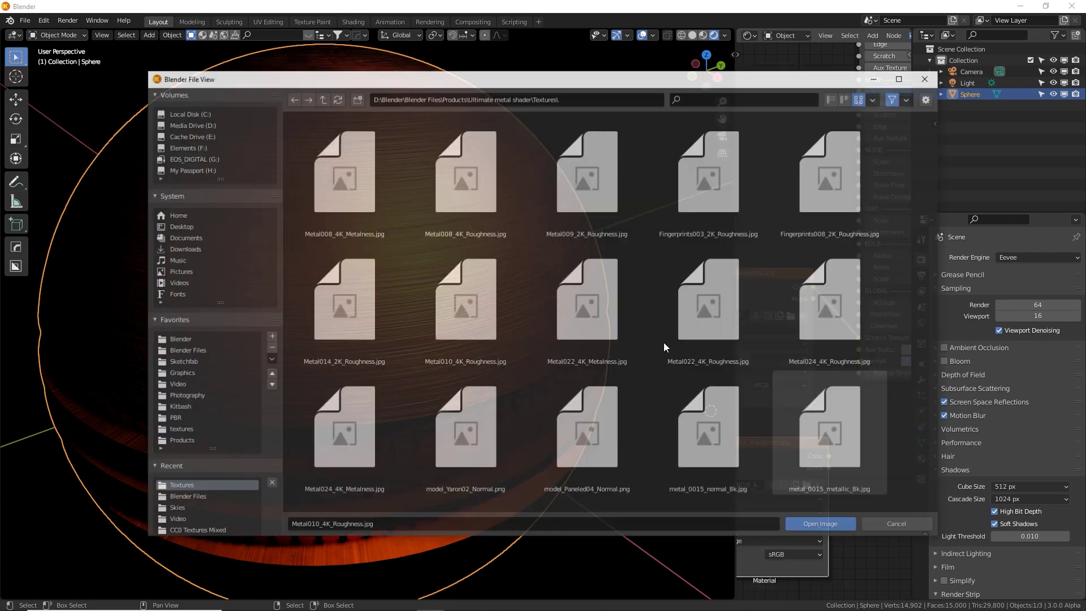
pyautogui.click(807, 298)
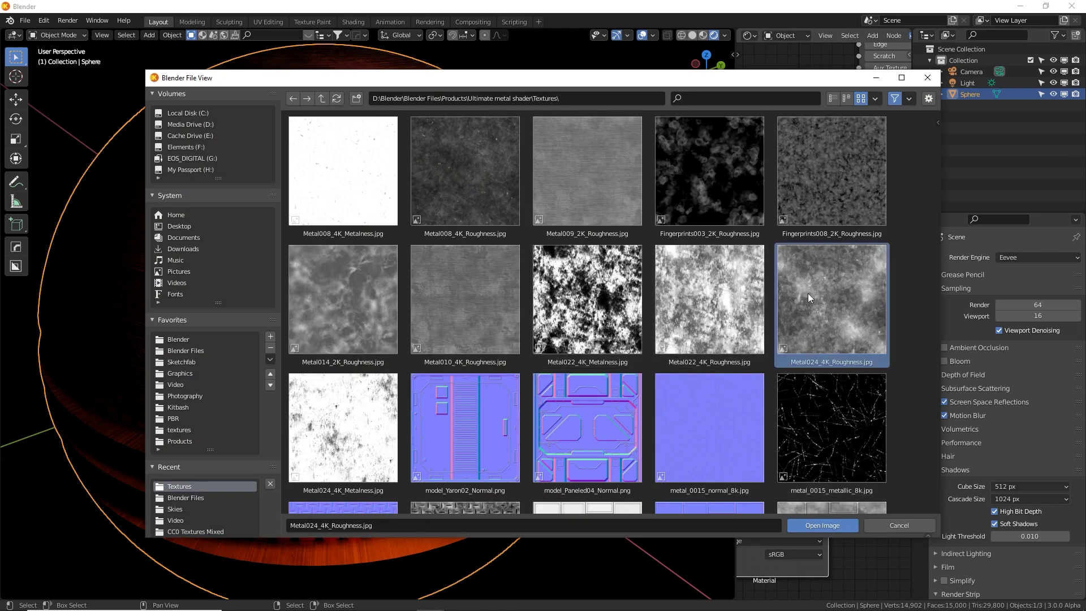
pyautogui.click(821, 525)
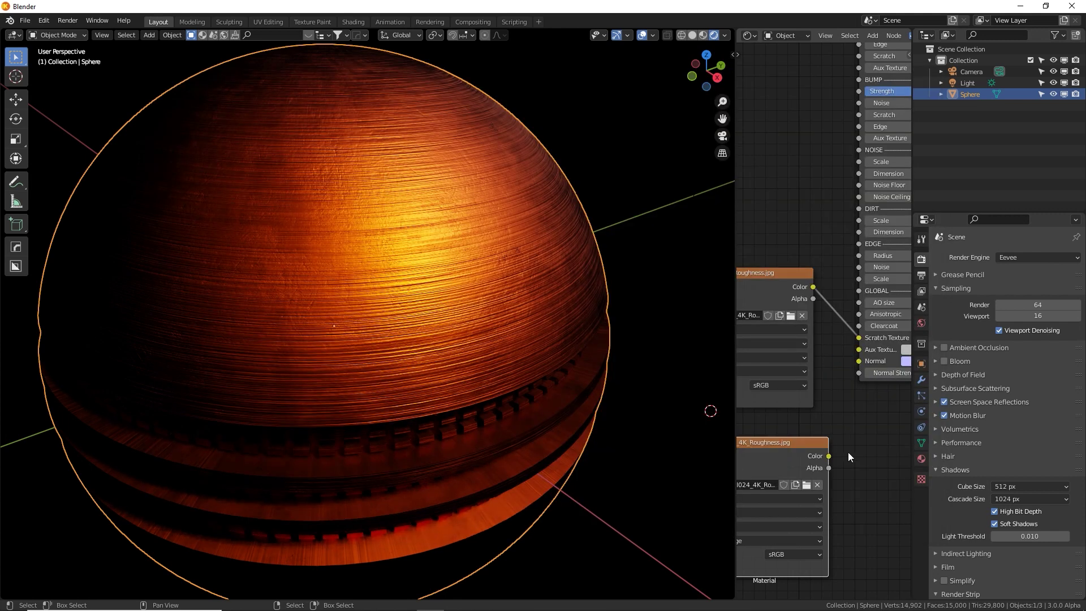
pyautogui.moveTo(828, 456); pyautogui.dragTo(838, 349)
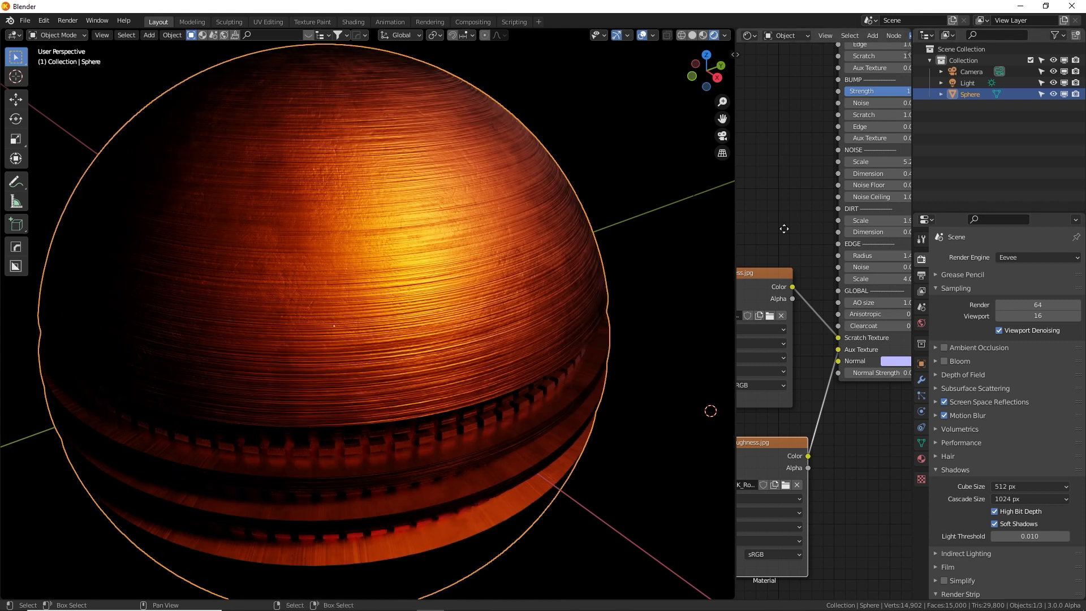
# Set the reflection Aux Texture to -1.000, Roughness to 0.776 and the bump Aux Texture to 1.000.
pyautogui.moveTo(778, 150); pyautogui.dragTo(750, 355, button='middle')
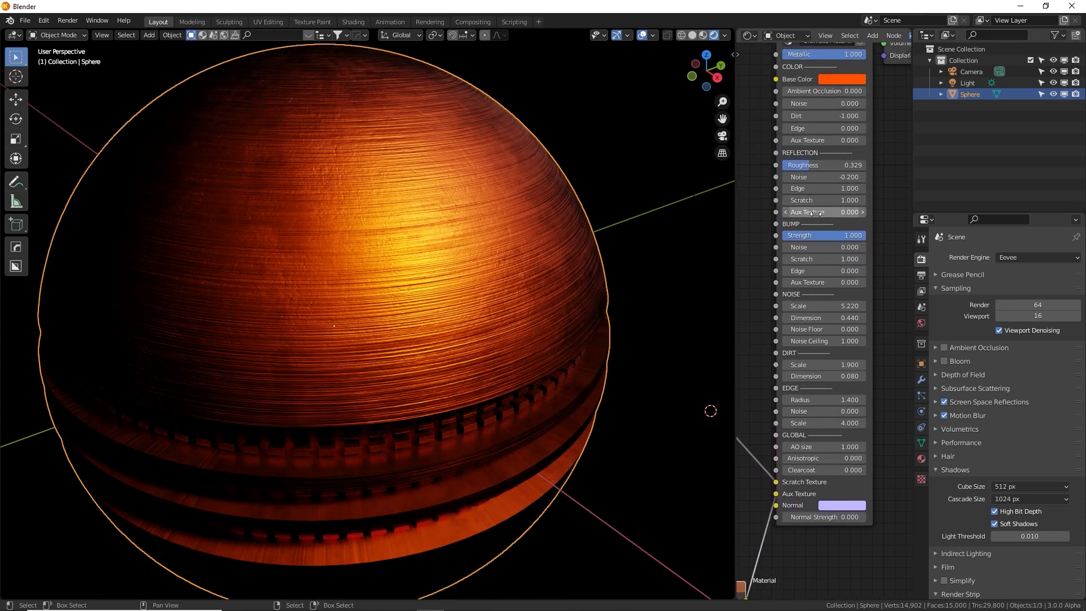
pyautogui.moveTo(810, 214)
pyautogui.mouseDown()
pyautogui.moveTo(865, 214)
pyautogui.moveTo(792, 212)
pyautogui.mouseUp()
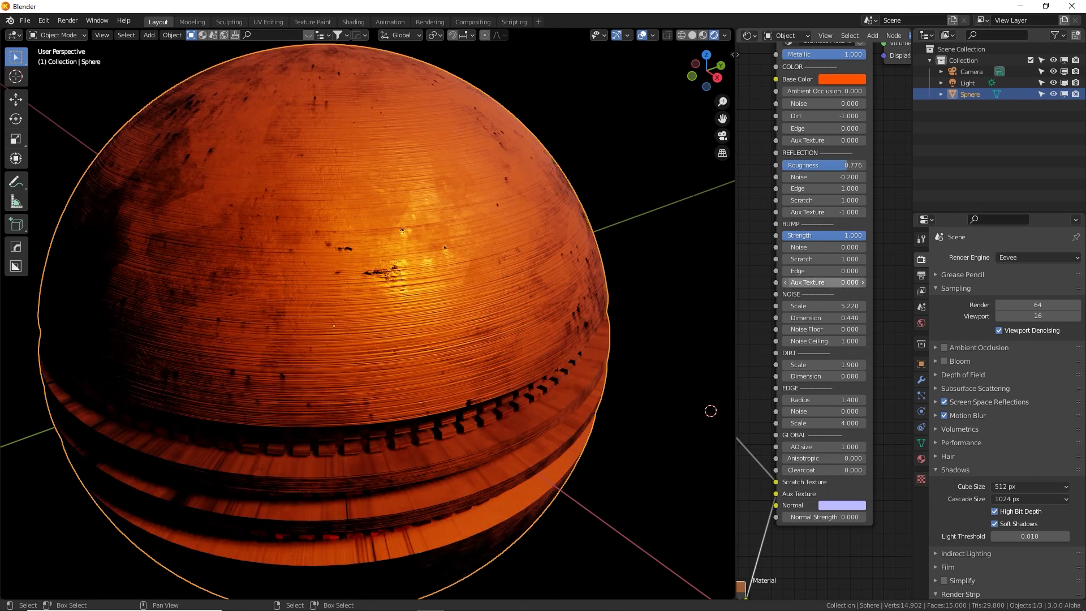
pyautogui.moveTo(848, 283)
pyautogui.mouseDown()
pyautogui.moveTo(791, 282)
pyautogui.moveTo(848, 282)
pyautogui.mouseUp()
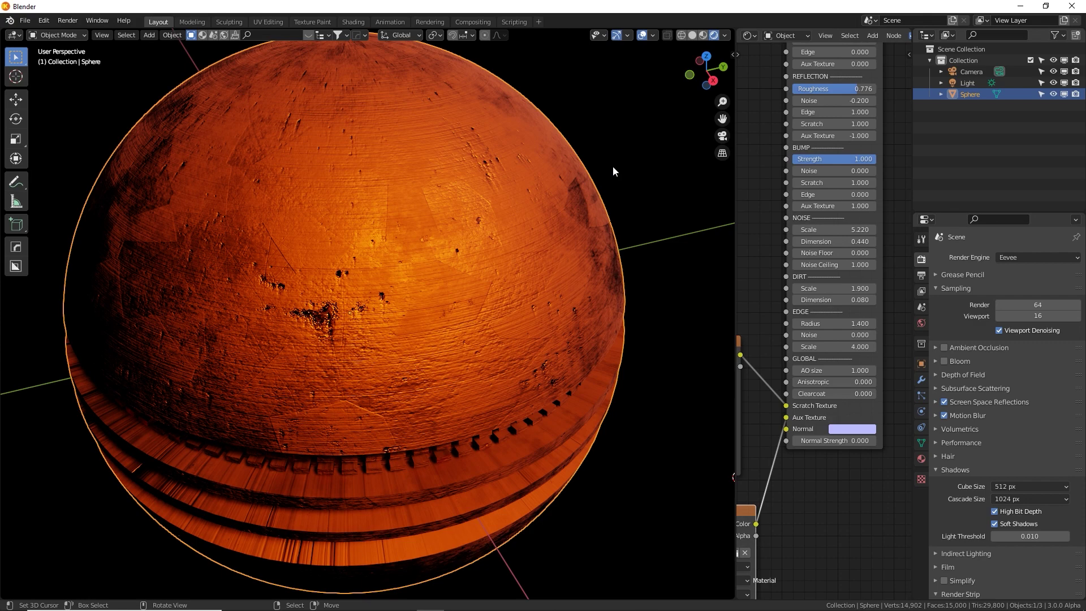
# Switch the render engine to Cycles and inspect the sphere's grooves and blocks up close.
pyautogui.click(1050, 259)
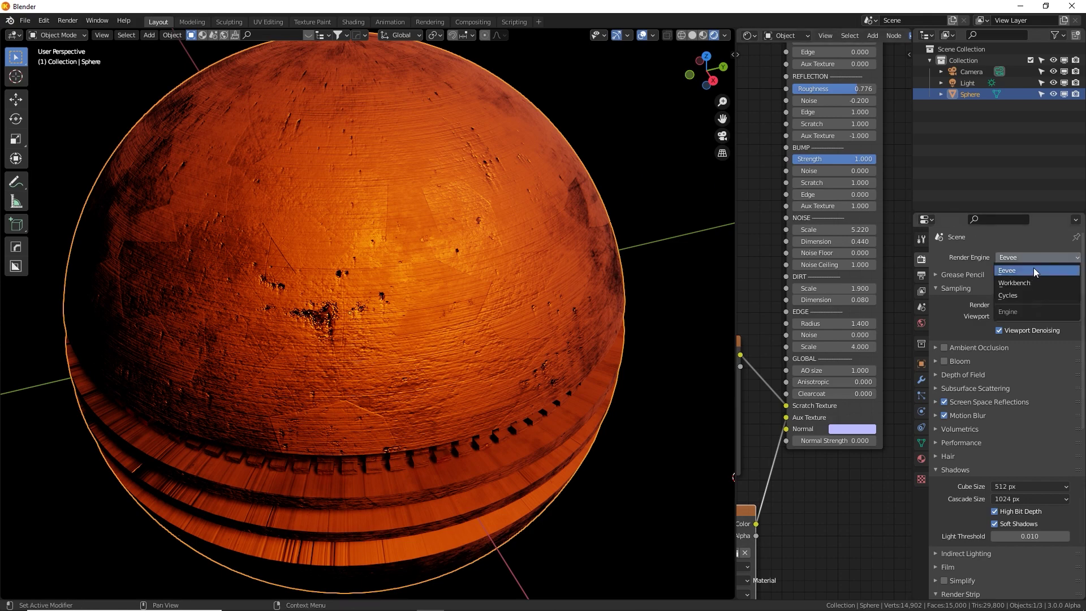
pyautogui.click(1020, 294)
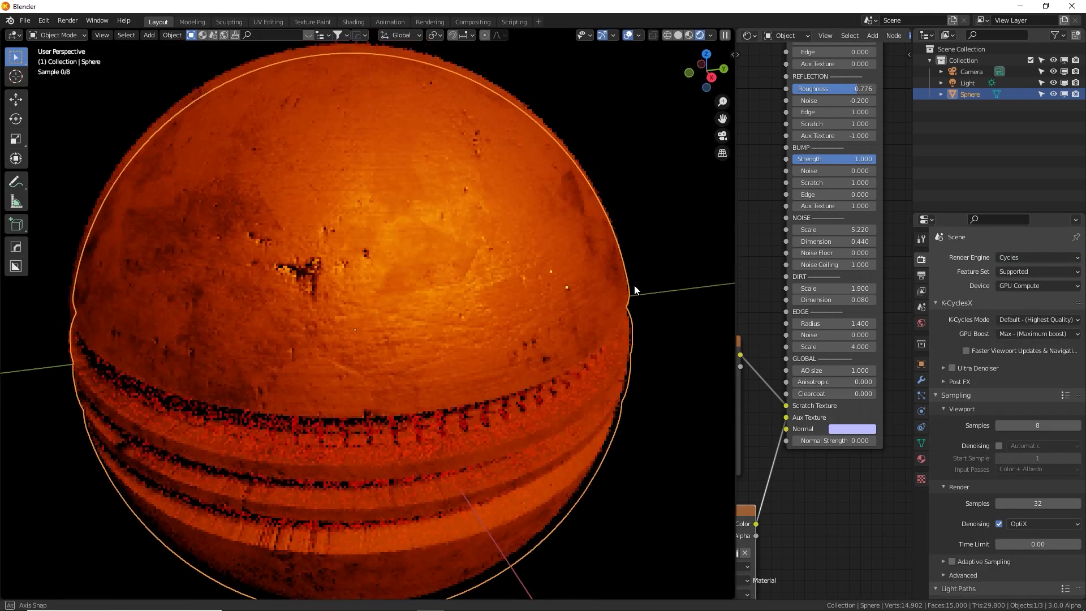
pyautogui.scroll(8, 586, 266)
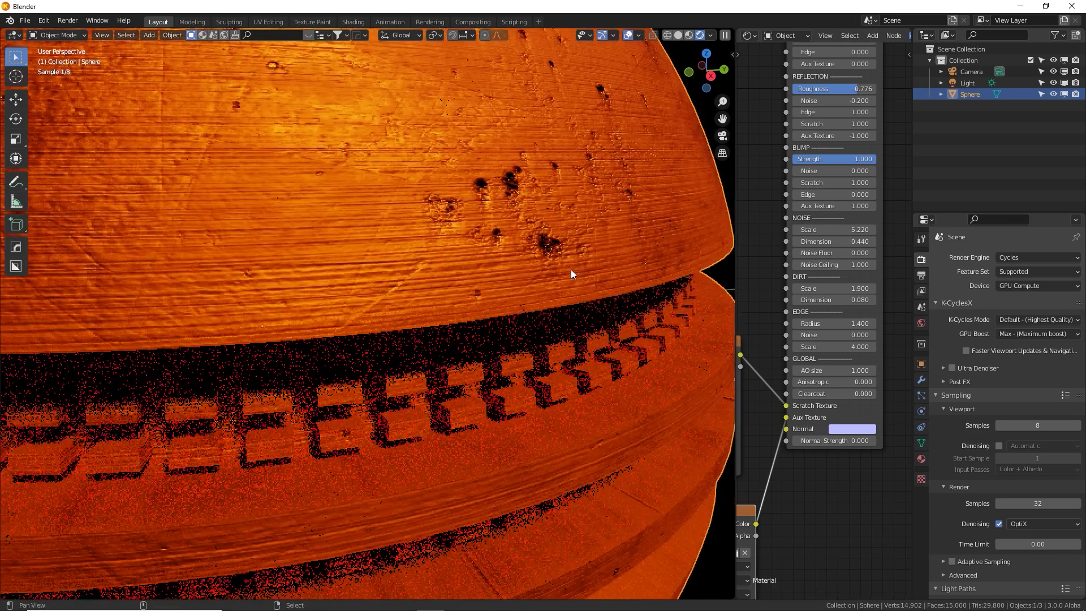
pyautogui.scroll(-4, 492, 244)
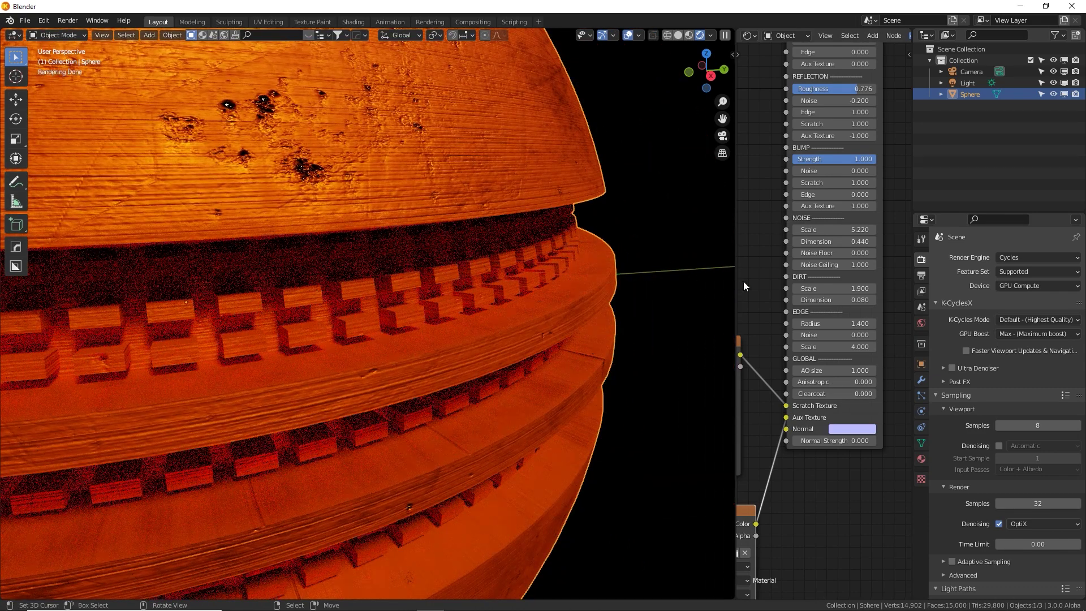
# Set the color Ambient Occlusion to 1.000 and check the darkening in the sphere's grooves.
pyautogui.moveTo(787, 192); pyautogui.dragTo(774, 277, button='middle')
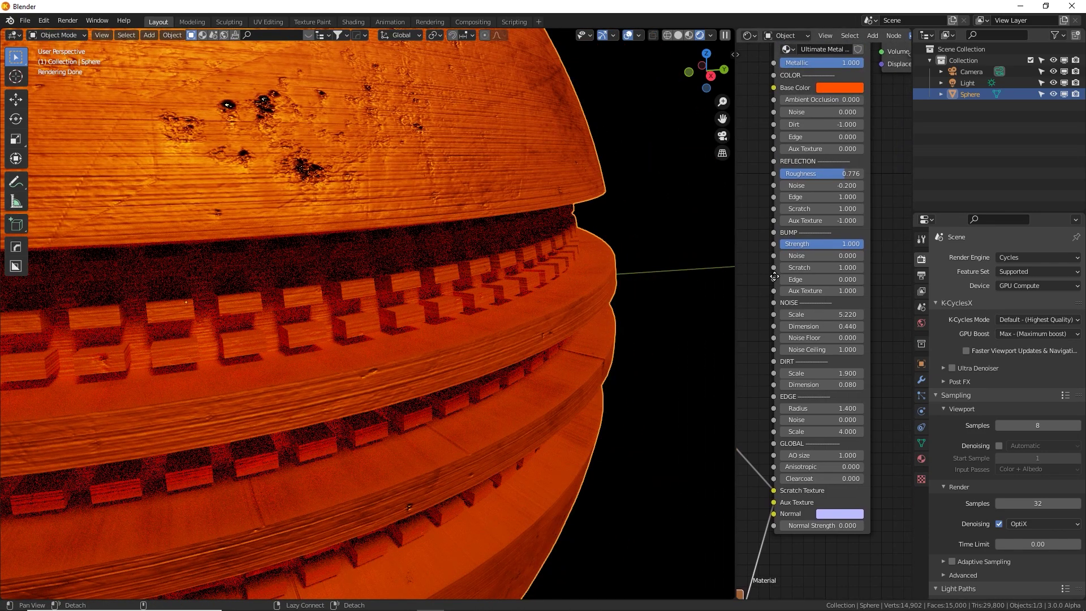
pyautogui.moveTo(815, 99)
pyautogui.mouseDown()
pyautogui.moveTo(899, 99)
pyautogui.moveTo(779, 99)
pyautogui.moveTo(864, 100)
pyautogui.mouseUp()
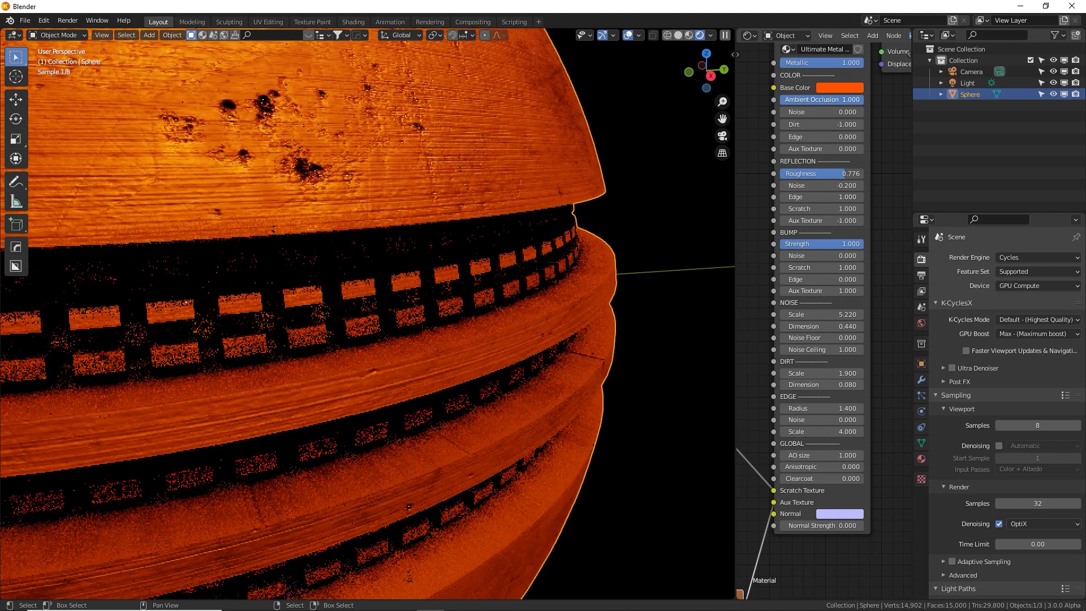
pyautogui.moveTo(599, 355); pyautogui.dragTo(601, 337, button='middle')
# Try a different AO size on the sphere's grooves and return it to 1.000.
pyautogui.moveTo(811, 450); pyautogui.dragTo(836, 396, button='middle')
pyautogui.moveTo(834, 396)
pyautogui.mouseDown()
pyautogui.moveTo(823, 402)
pyautogui.moveTo(1000, 402)
pyautogui.mouseUp()
pyautogui.moveTo(646, 333); pyautogui.dragTo(427, 205, button='middle')
pyautogui.click(844, 404)
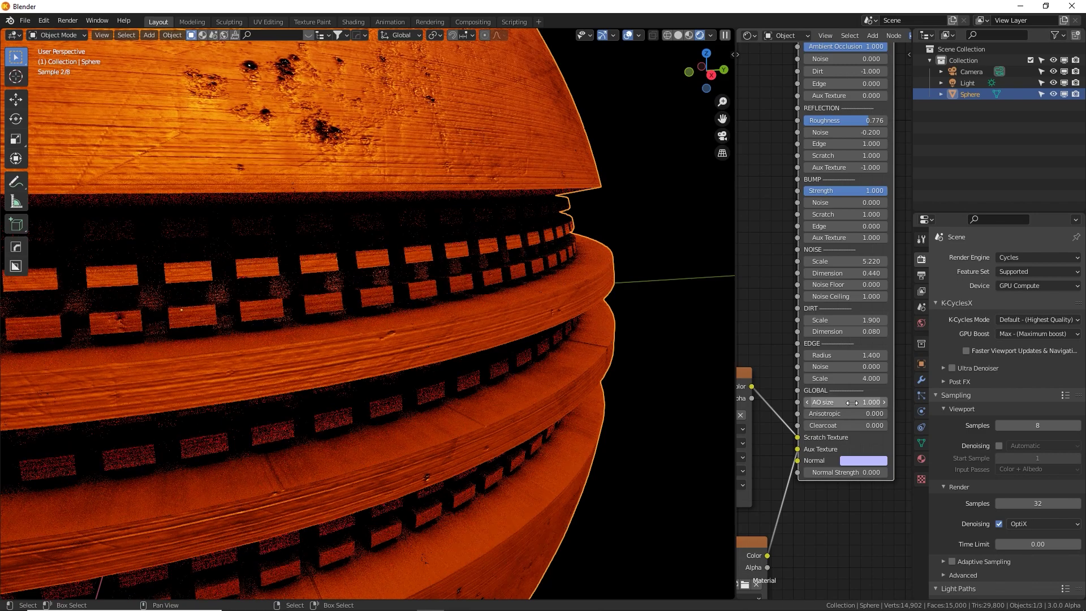
pyautogui.moveTo(511, 322)
pyautogui.mouseDown(button='middle')
pyautogui.moveTo(491, 299)
pyautogui.moveTo(481, 321)
pyautogui.moveTo(476, 306)
pyautogui.moveTo(511, 306)
pyautogui.mouseUp(button='middle')
# Set the global Clearcoat to 4.000 and inspect the highlight on the whole sphere.
pyautogui.moveTo(825, 425); pyautogui.dragTo(893, 425)
pyautogui.scroll(-5, 544, 330)
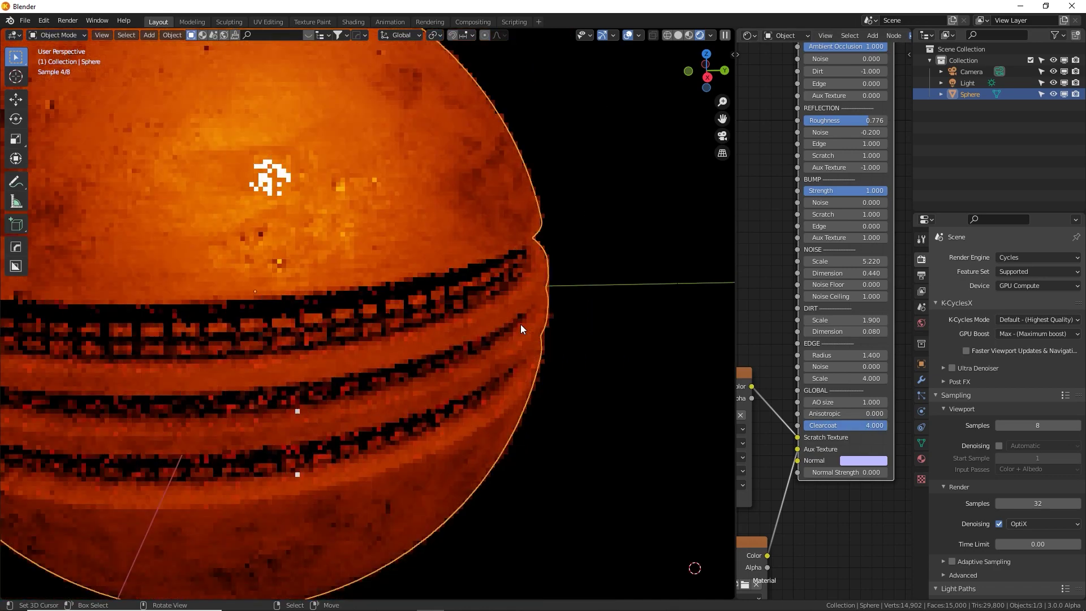
pyautogui.moveTo(428, 317); pyautogui.dragTo(482, 322, button='middle')
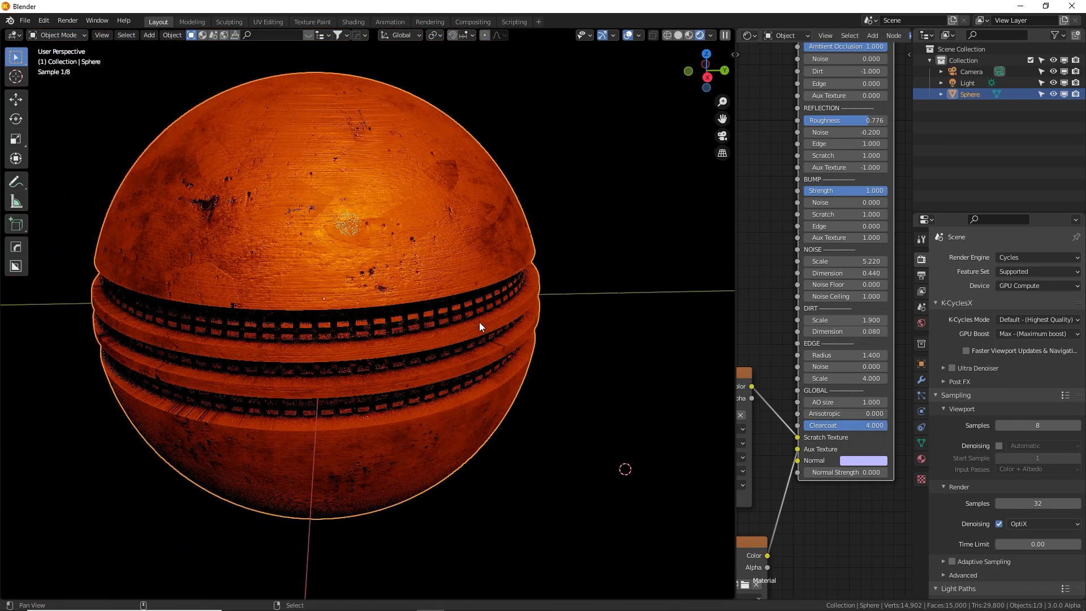
pyautogui.click(851, 426)
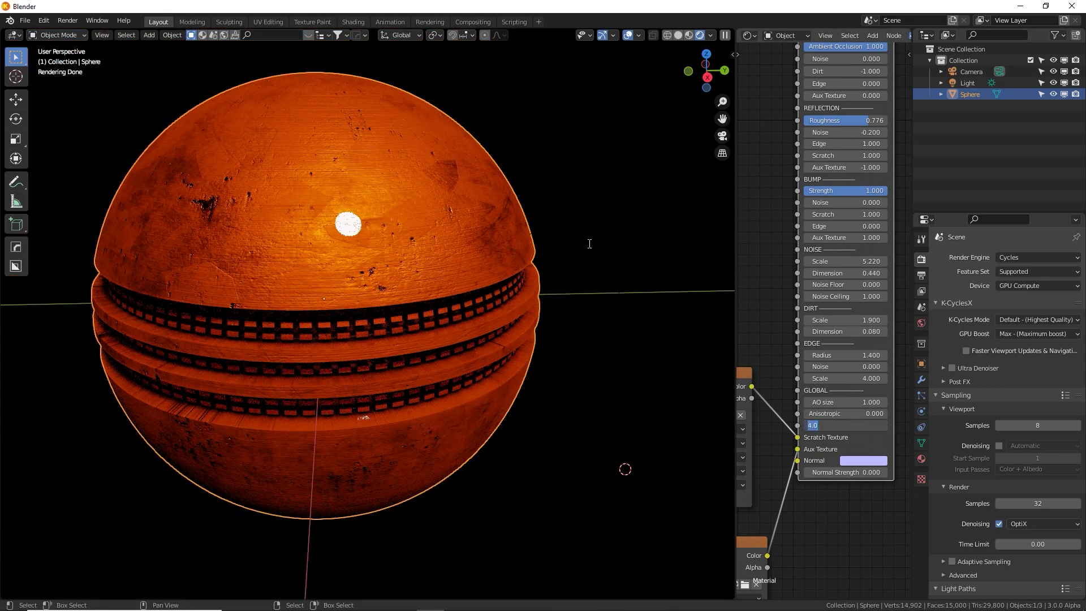
pyautogui.press('Return')
pyautogui.moveTo(582, 212); pyautogui.dragTo(558, 229, button='middle')
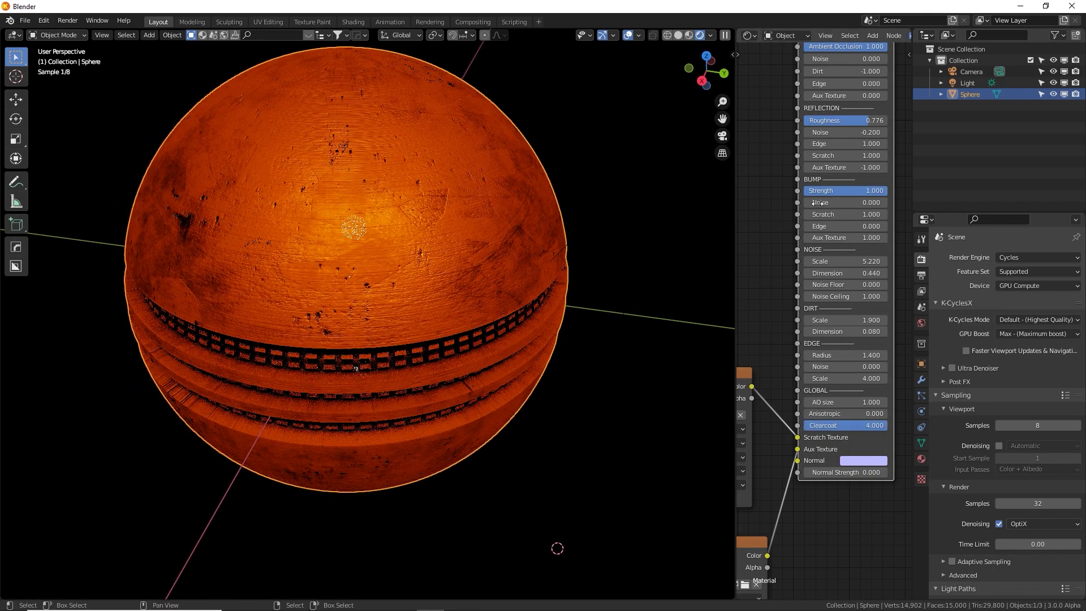
# Set the reflection Roughness to 0.322 and the bump Strength to 0.000, and inspect the smoother coated surface.
pyautogui.moveTo(851, 116); pyautogui.dragTo(812, 117)
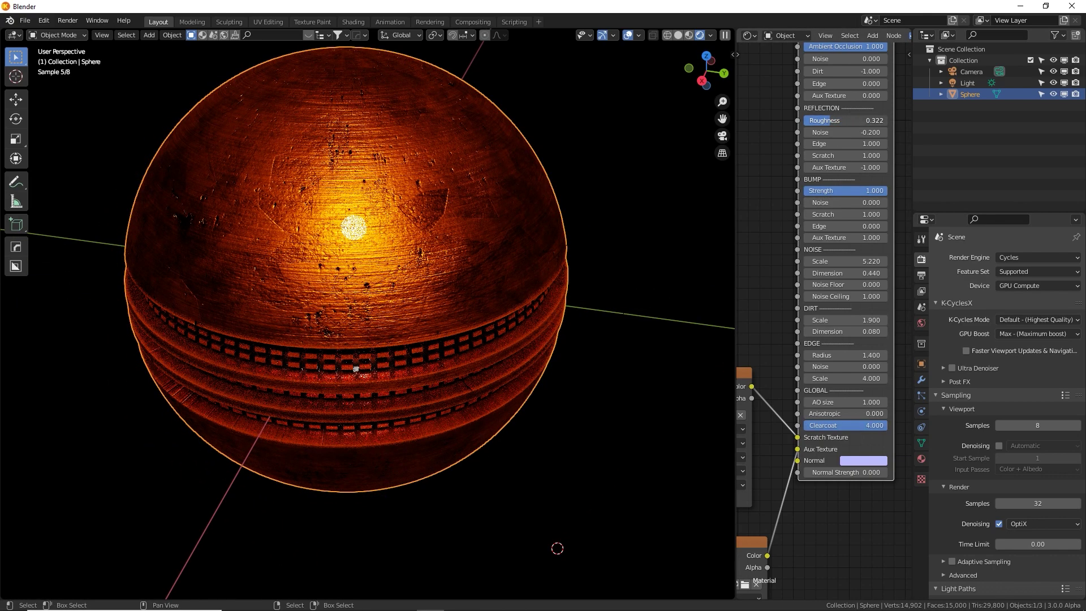
pyautogui.moveTo(855, 191); pyautogui.dragTo(803, 190)
pyautogui.moveTo(878, 425)
pyautogui.mouseDown()
pyautogui.moveTo(803, 425)
pyautogui.moveTo(886, 425)
pyautogui.mouseUp()
pyautogui.moveTo(315, 385); pyautogui.dragTo(322, 384, button='middle')
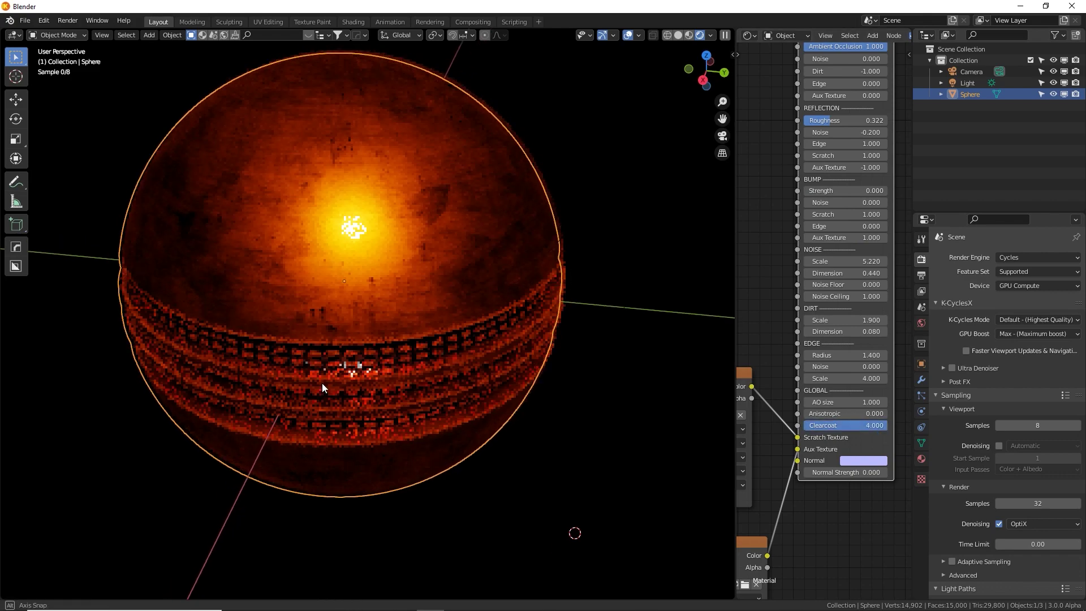
pyautogui.scroll(2, 443, 403)
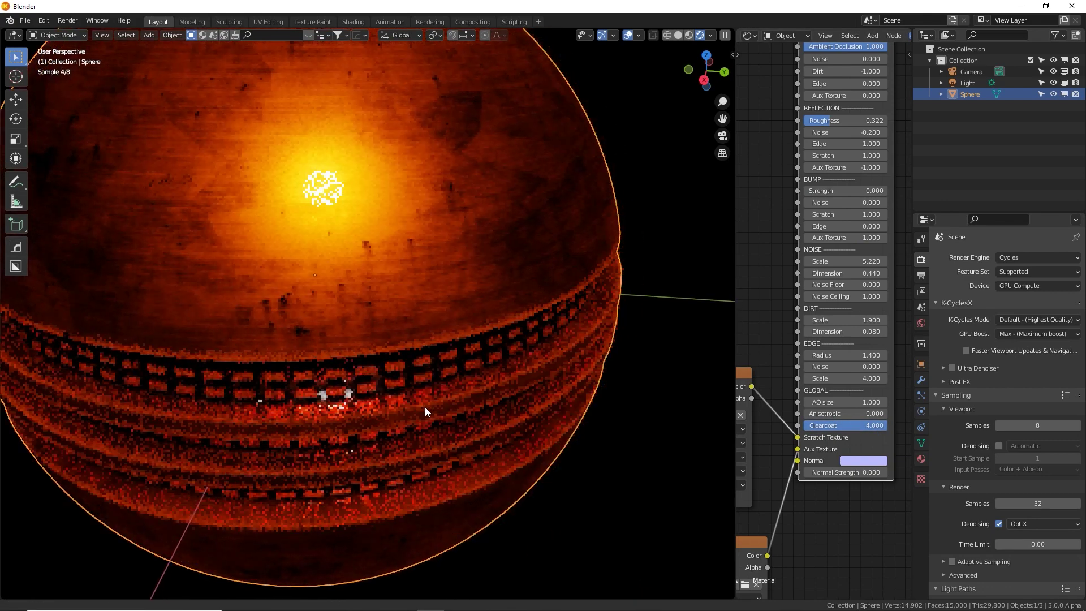
pyautogui.moveTo(425, 386); pyautogui.dragTo(447, 373, button='middle')
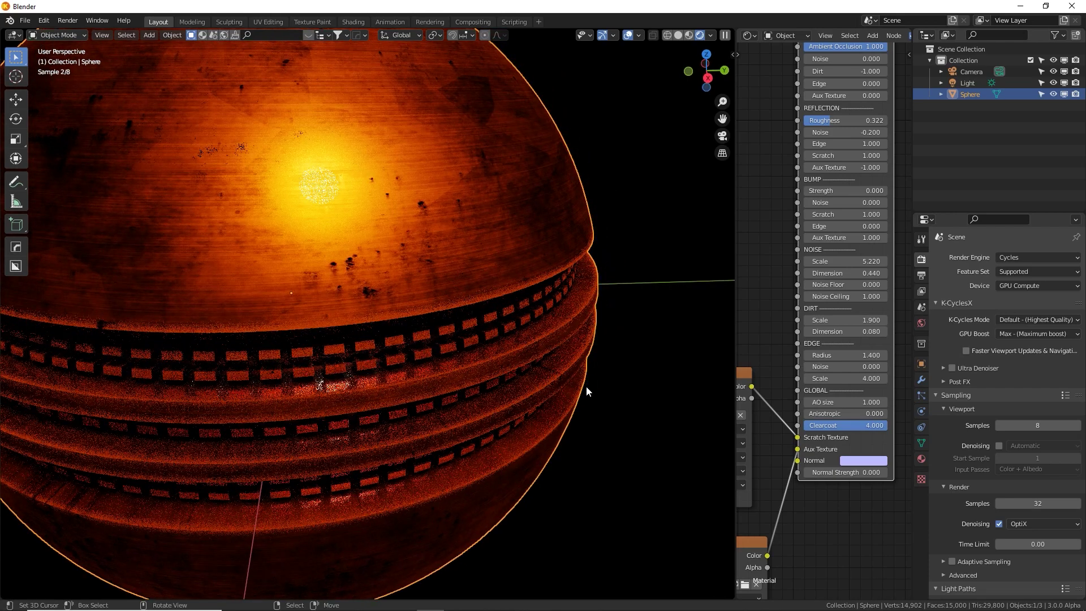
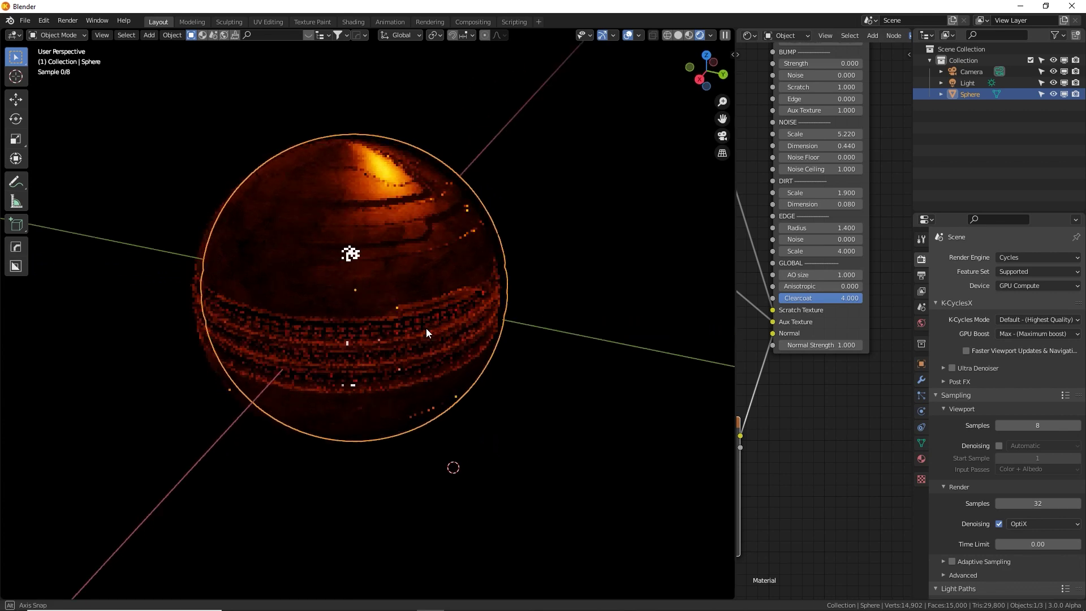
# Set Clearcoat back to 0.000 and widen the node editor to show the image texture nodes.
pyautogui.scroll(2, 419, 332)
pyautogui.moveTo(796, 301); pyautogui.dragTo(777, 298)
pyautogui.moveTo(650, 303); pyautogui.dragTo(734, 364, button='middle')
pyautogui.moveTo(733, 365); pyautogui.dragTo(638, 368)
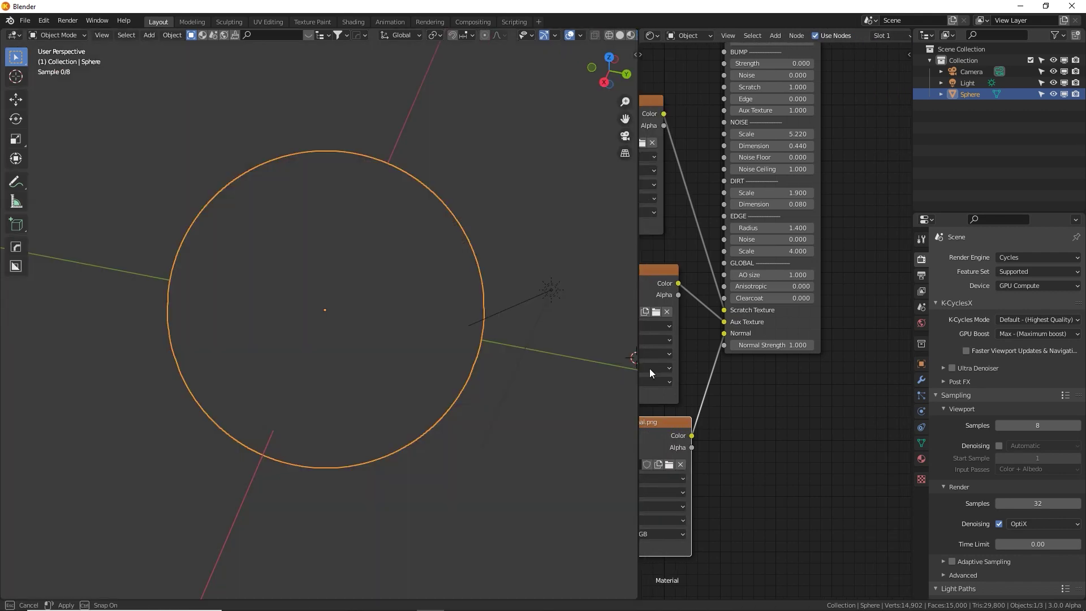
pyautogui.moveTo(757, 339); pyautogui.dragTo(844, 318, button='middle')
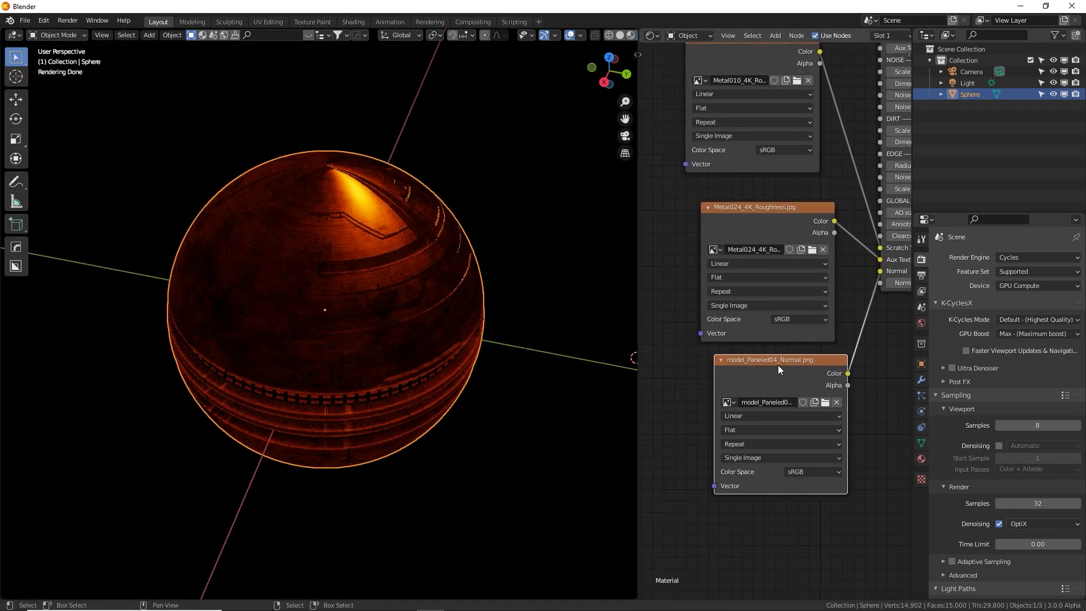
# Add mapping and coordinate nodes to the model_Paneled04_Normal.png texture and increase the mapping Scale.
pyautogui.hotkey('ctrl', 't')
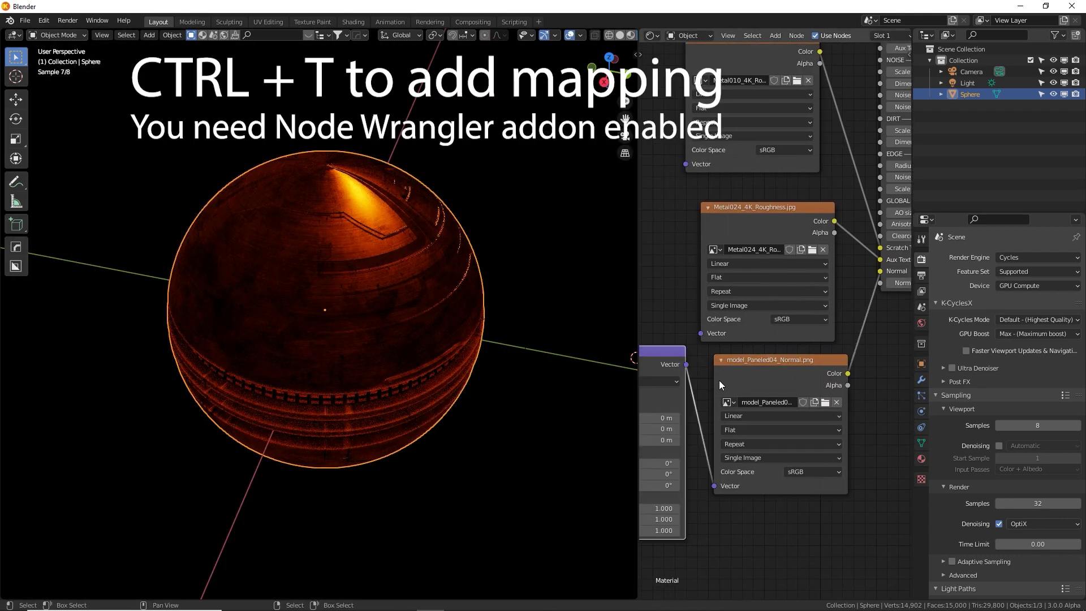
pyautogui.moveTo(719, 385); pyautogui.dragTo(868, 315, button='middle')
pyautogui.moveTo(775, 437); pyautogui.dragTo(859, 438)
pyautogui.moveTo(487, 277); pyautogui.dragTo(431, 260, button='middle')
# Set the reflection Roughness to 0.592 and the bump Aux Texture to -1.000, and view the panel details up close.
pyautogui.keyDown('alt'); pyautogui.moveTo(768, 226); pyautogui.dragTo(730, 493); pyautogui.keyUp('alt')
pyautogui.moveTo(756, 128); pyautogui.dragTo(779, 129)
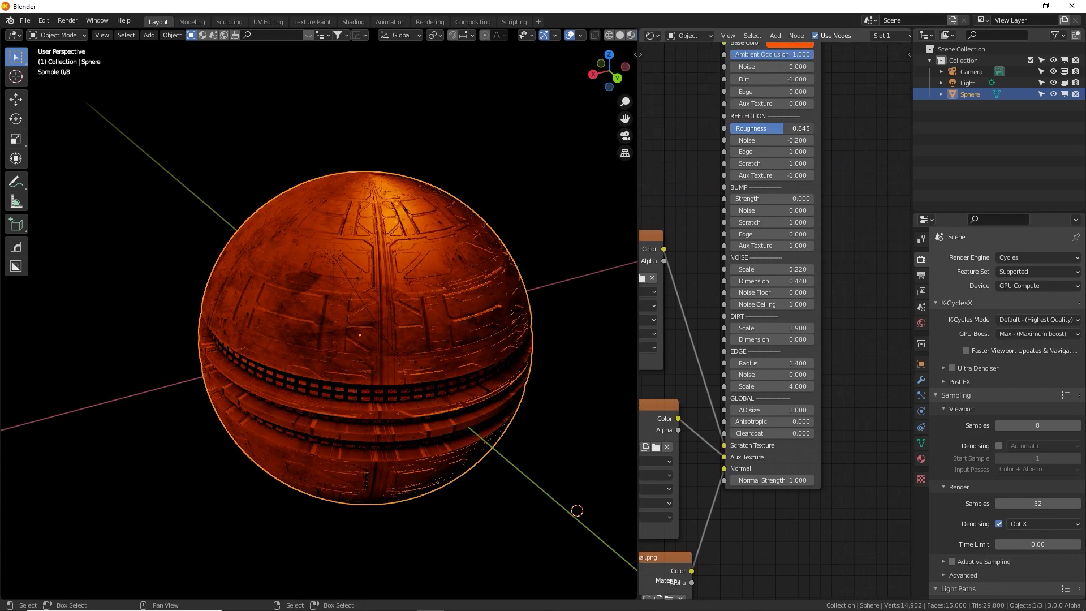
pyautogui.moveTo(396, 332); pyautogui.dragTo(418, 314, button='middle')
pyautogui.scroll(2, 426, 331)
pyautogui.scroll(2, 504, 324)
pyautogui.scroll(3, 483, 358)
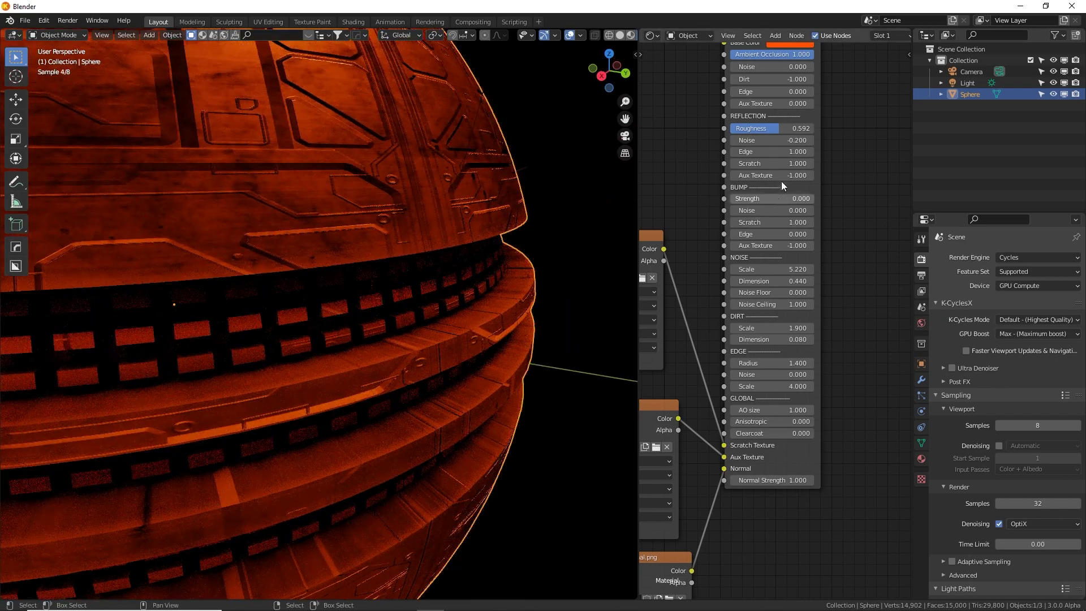
# Set both the reflection Edge and the color Edge to -1.000 and inspect the effect along the grooves.
pyautogui.press('-')
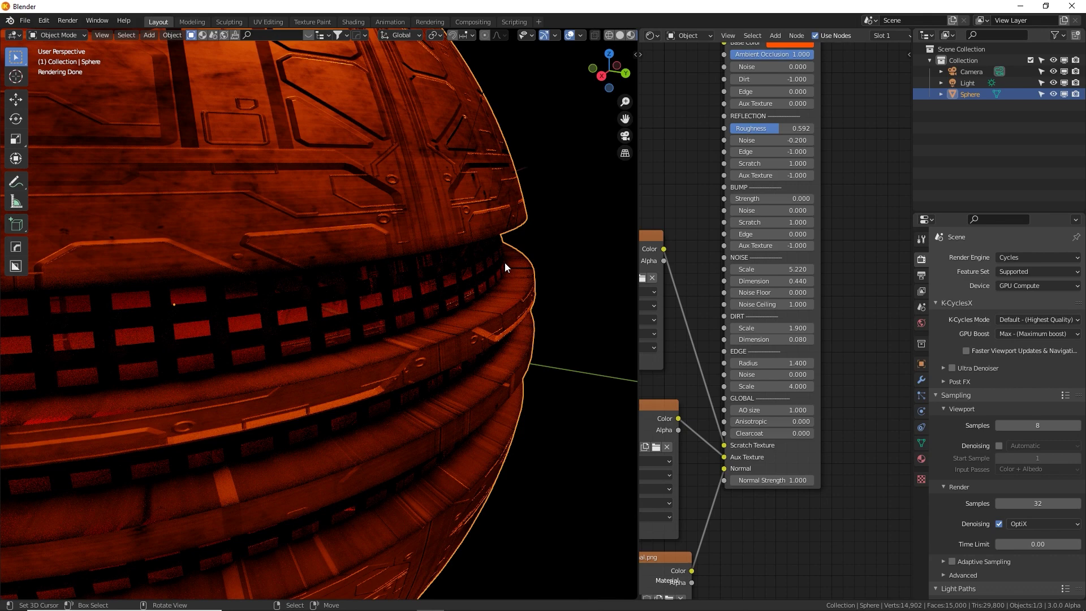
pyautogui.moveTo(505, 263); pyautogui.dragTo(516, 271, button='middle')
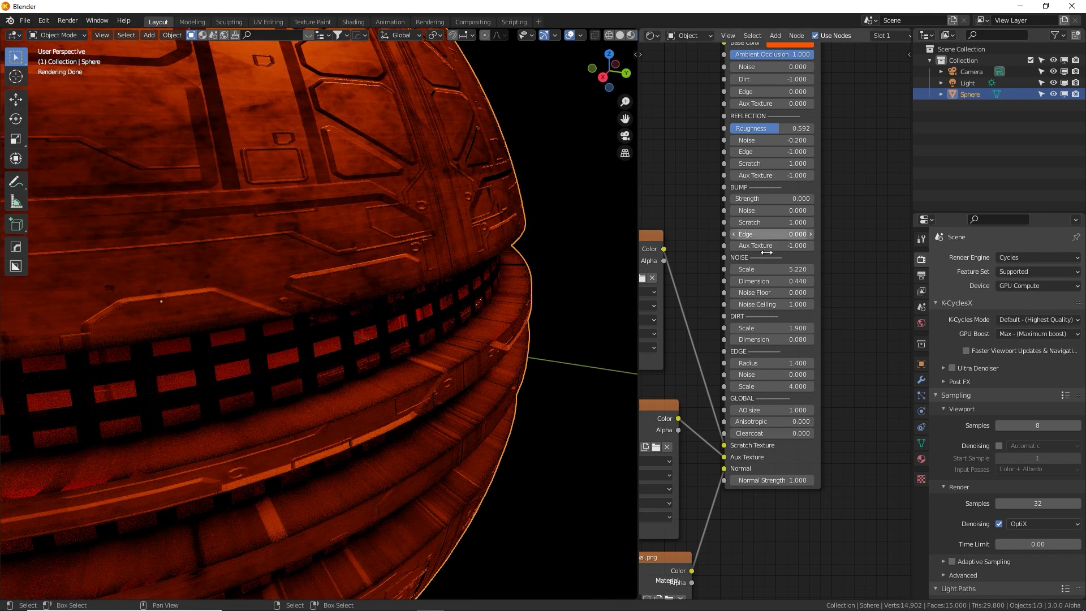
pyautogui.moveTo(772, 91); pyautogui.dragTo(752, 91)
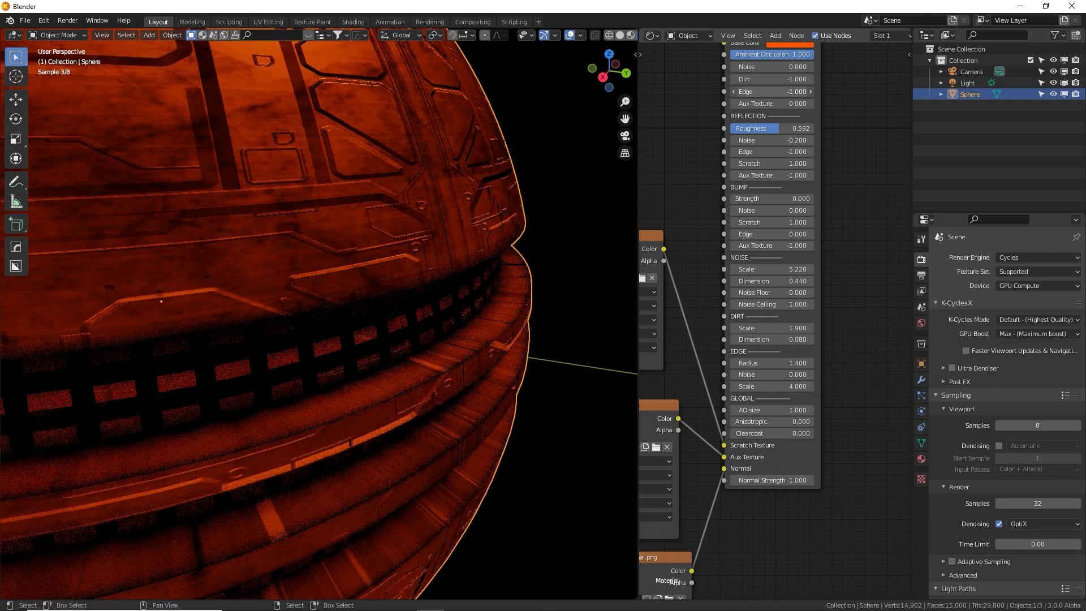
pyautogui.moveTo(860, 204); pyautogui.dragTo(856, 185, button='middle')
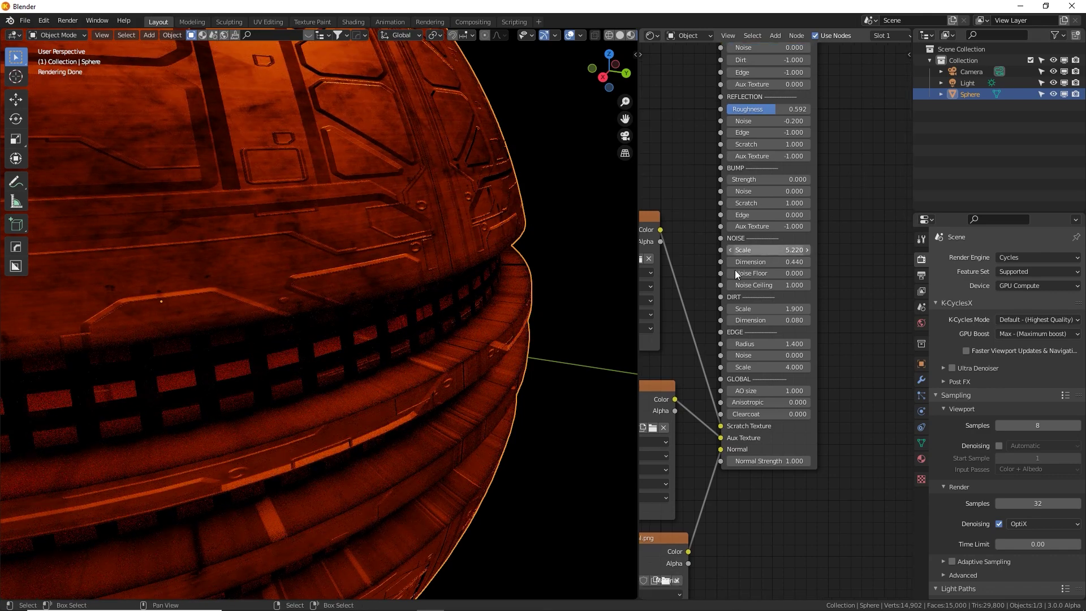
pyautogui.moveTo(504, 252); pyautogui.dragTo(449, 202, button='middle')
pyautogui.moveTo(481, 312); pyautogui.dragTo(532, 356, button='middle')
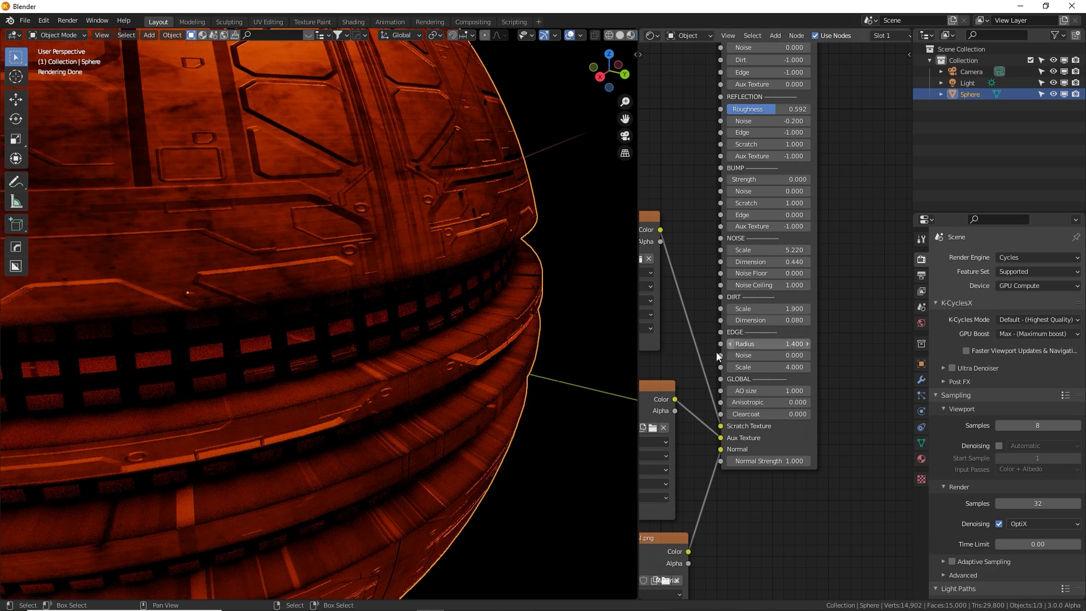
# Load furry_clouds_2k.hdr as an image texture into the world's Environment shader color and set its Strength to 2.000.
pyautogui.click(920, 323)
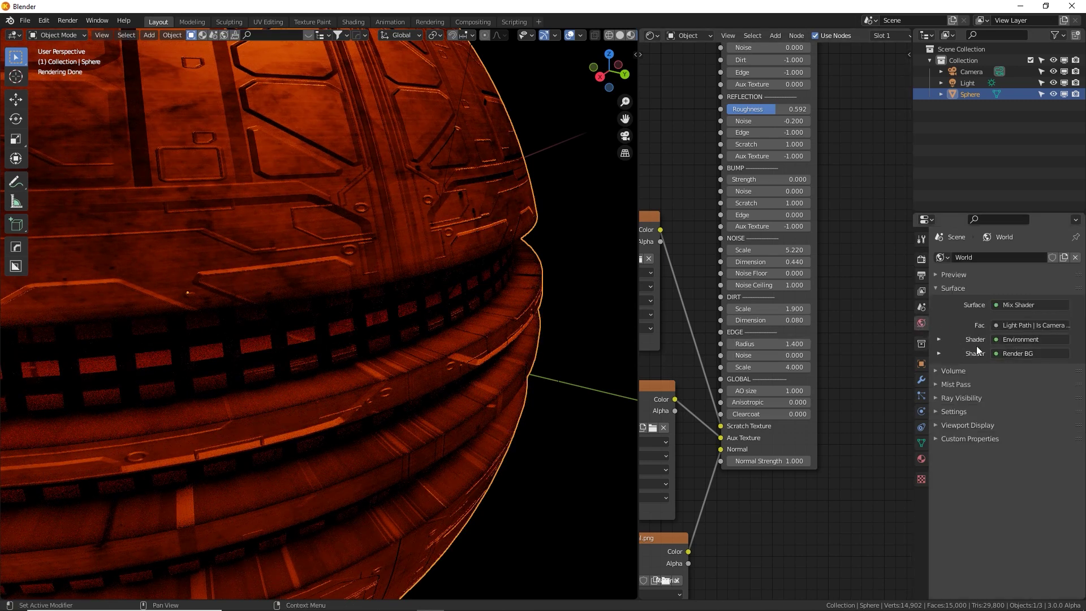
pyautogui.click(938, 340)
pyautogui.click(995, 353)
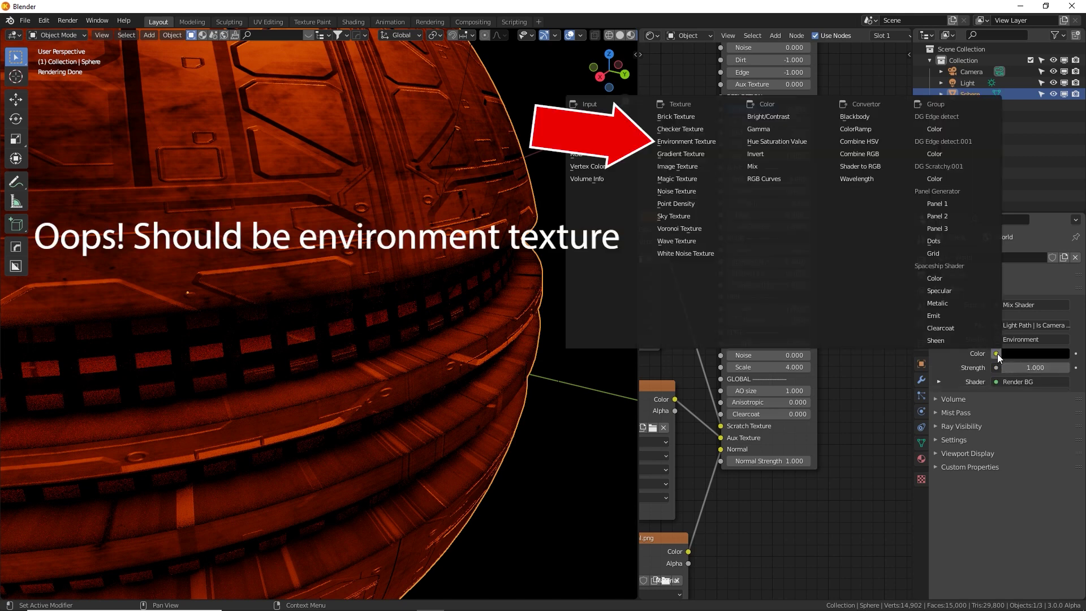
pyautogui.click(677, 165)
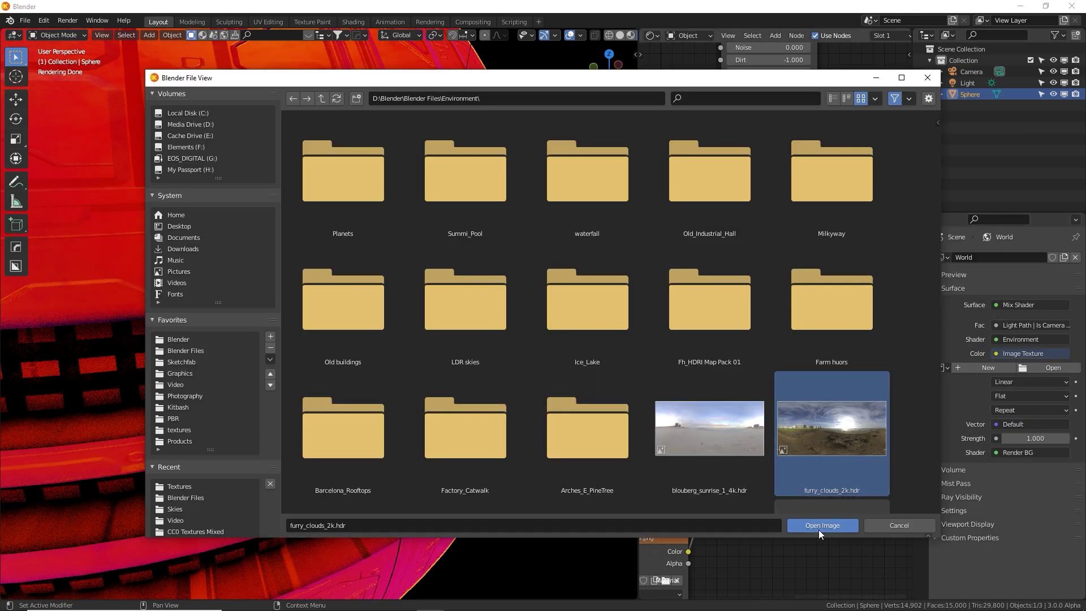
pyautogui.click(819, 527)
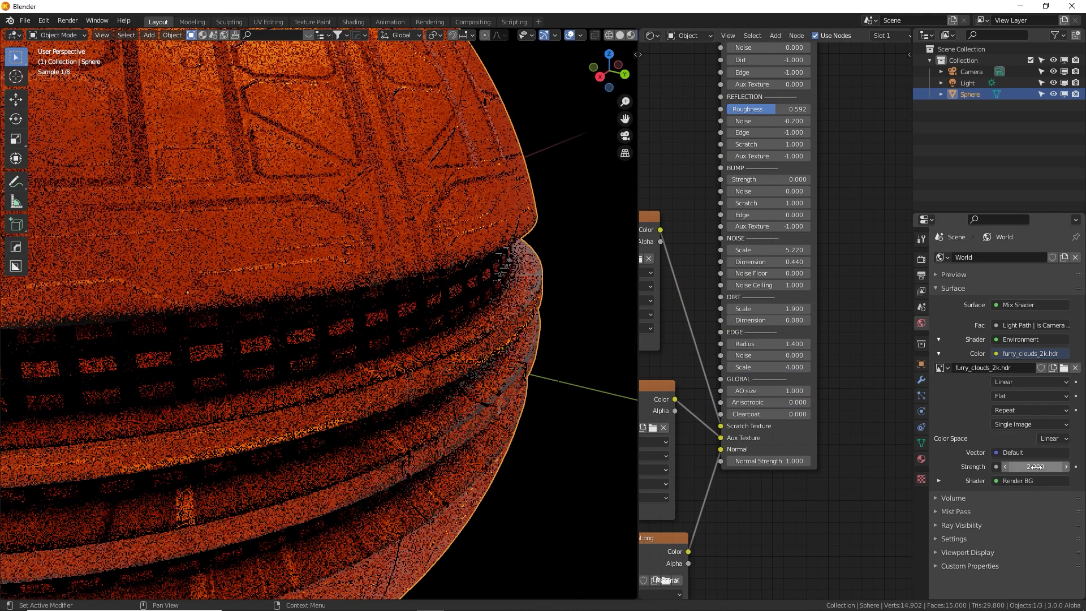
# Set the EDGE section's Radius to 1.650, Noise to 0.500 and Scale to 1.400 while viewing the grooves closely.
pyautogui.moveTo(434, 266); pyautogui.dragTo(462, 292, button='middle')
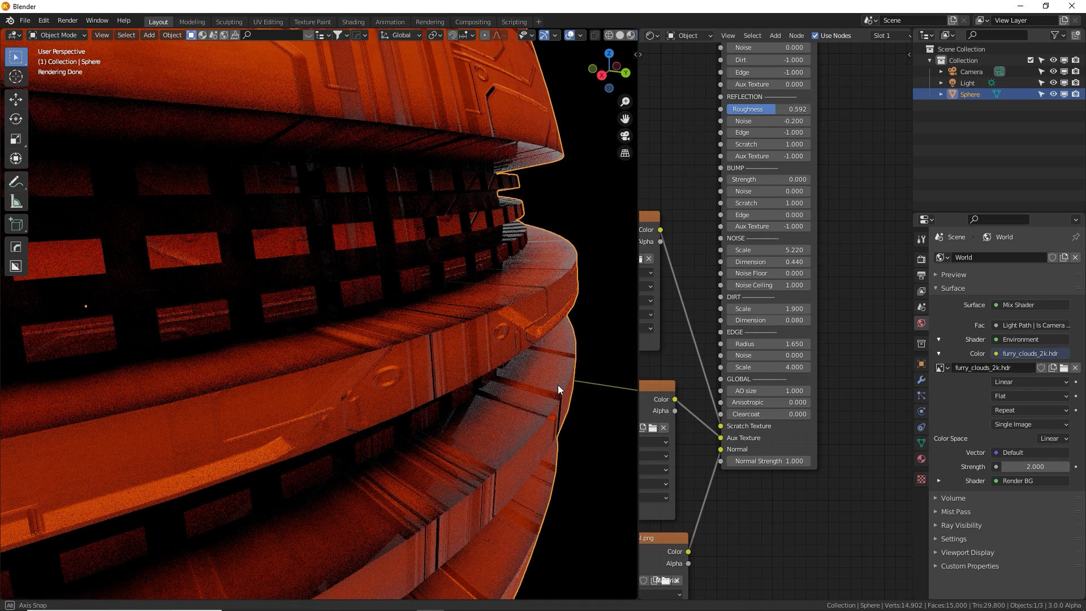
pyautogui.scroll(2, 557, 384)
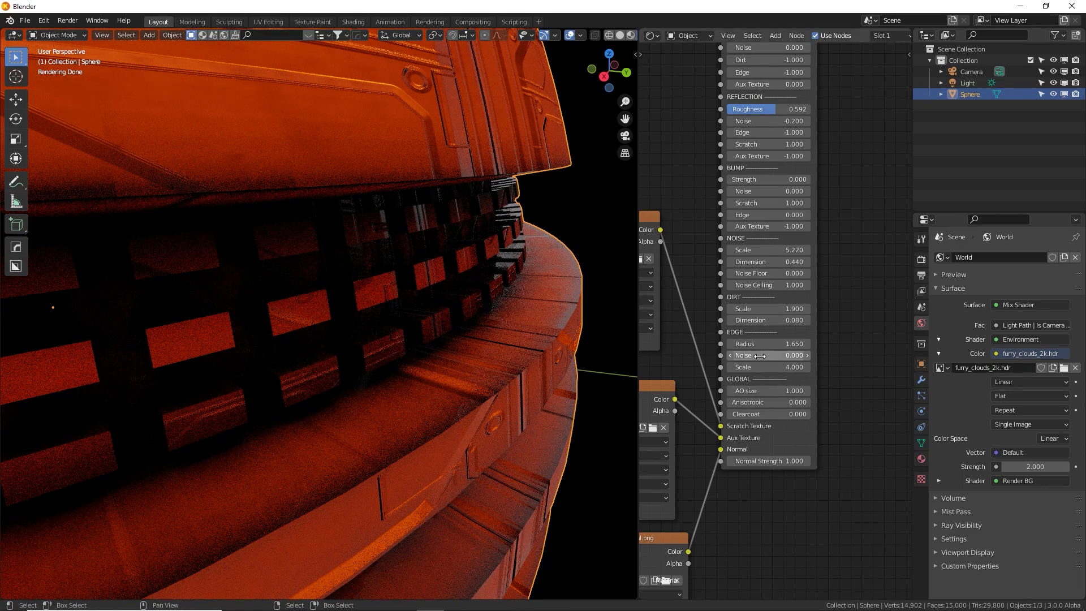
pyautogui.moveTo(761, 355); pyautogui.dragTo(791, 355)
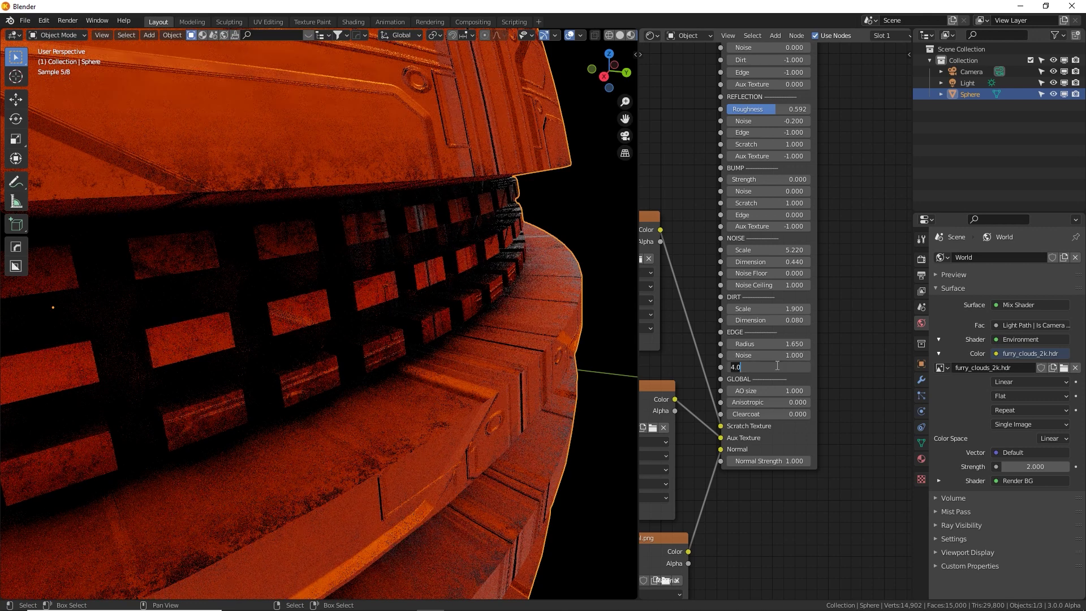
pyautogui.click(777, 366)
pyautogui.write('.1')
pyautogui.press('Return')
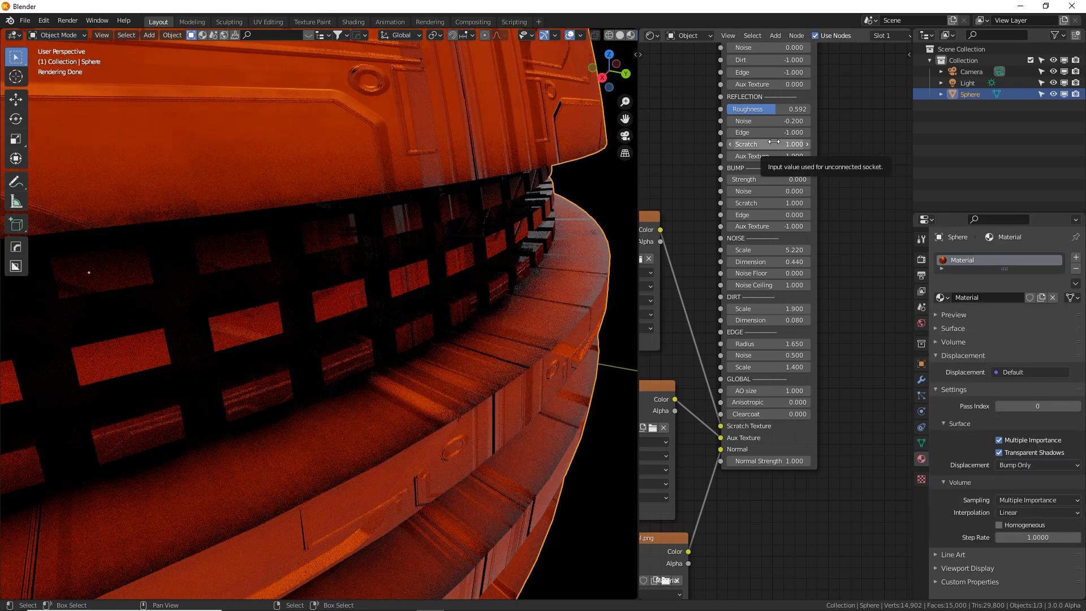
# Set the reflection Edge to 0 and the color Edge to 1.000.
pyautogui.click(770, 132)
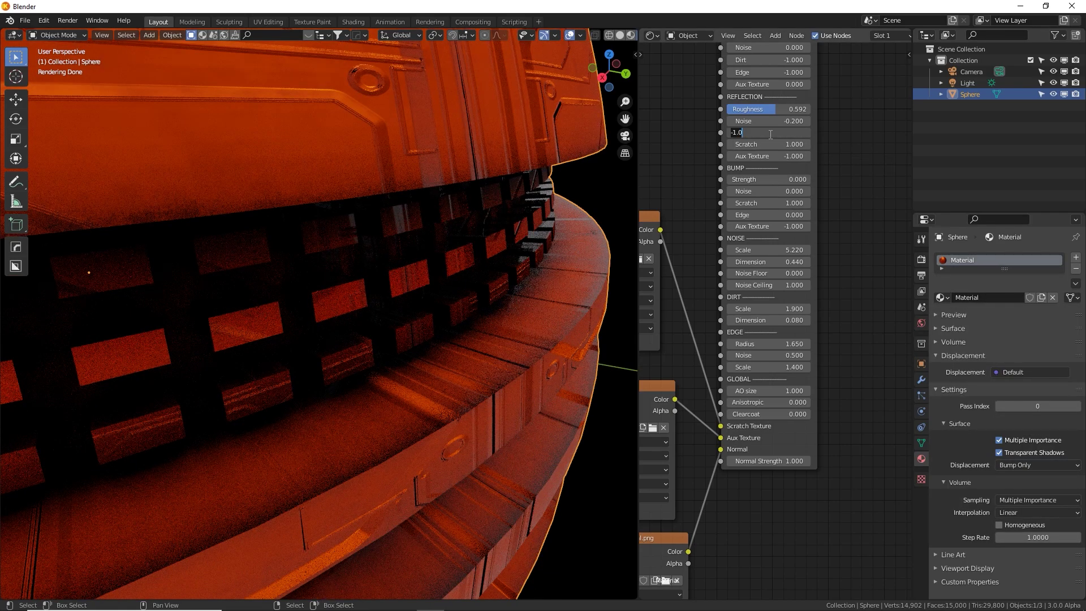
pyautogui.write('0')
pyautogui.press('Return')
pyautogui.moveTo(807, 95); pyautogui.dragTo(838, 146, button='middle')
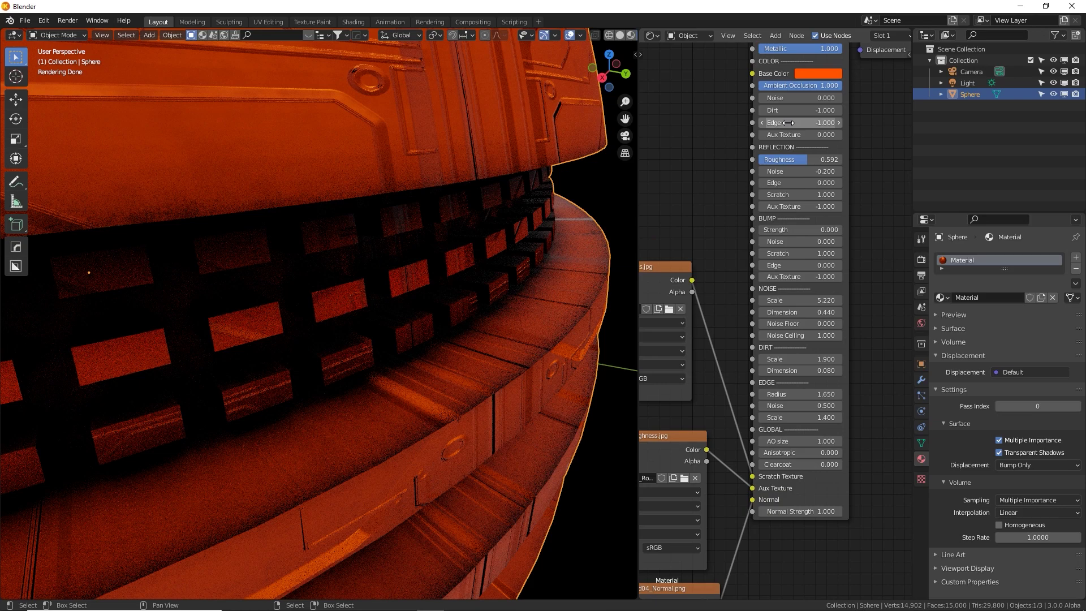
pyautogui.moveTo(782, 122); pyautogui.dragTo(911, 122)
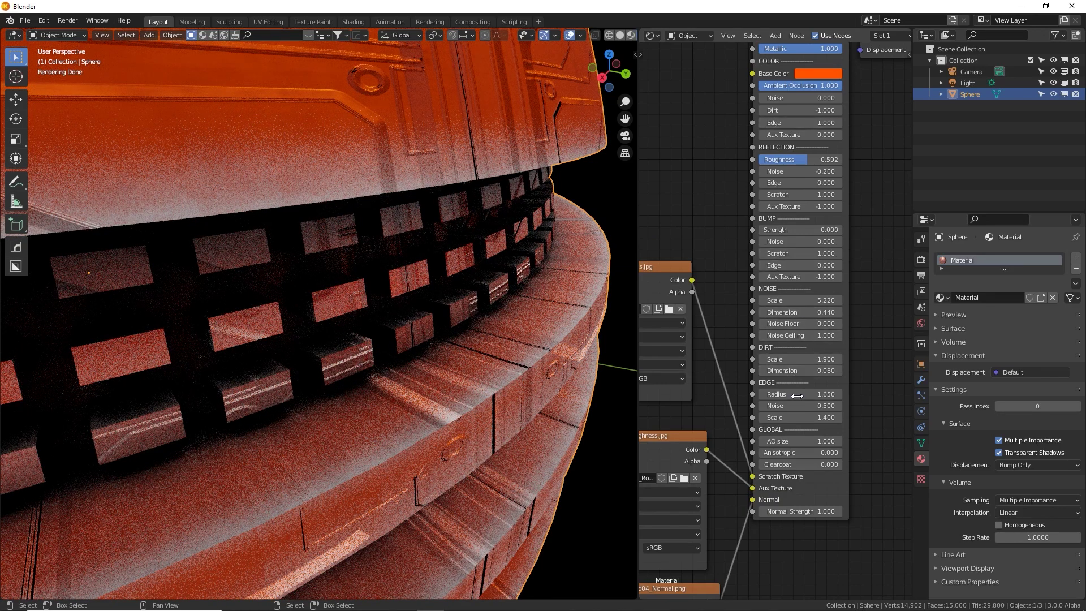
# Set the EDGE section's Radius to 1.140 and Noise to 0.900, and check the worn edges from farther away.
pyautogui.moveTo(799, 393); pyautogui.dragTo(771, 393)
pyautogui.moveTo(804, 405); pyautogui.dragTo(862, 406)
pyautogui.moveTo(766, 405)
pyautogui.mouseDown()
pyautogui.moveTo(721, 406)
pyautogui.moveTo(760, 406)
pyautogui.mouseUp()
pyautogui.scroll(-5, 414, 242)
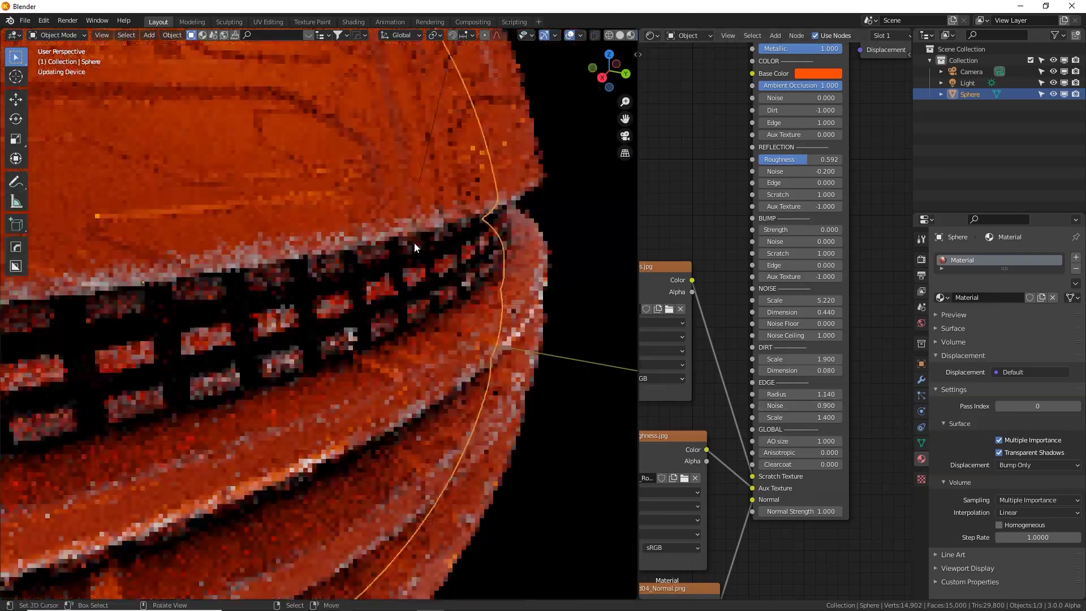